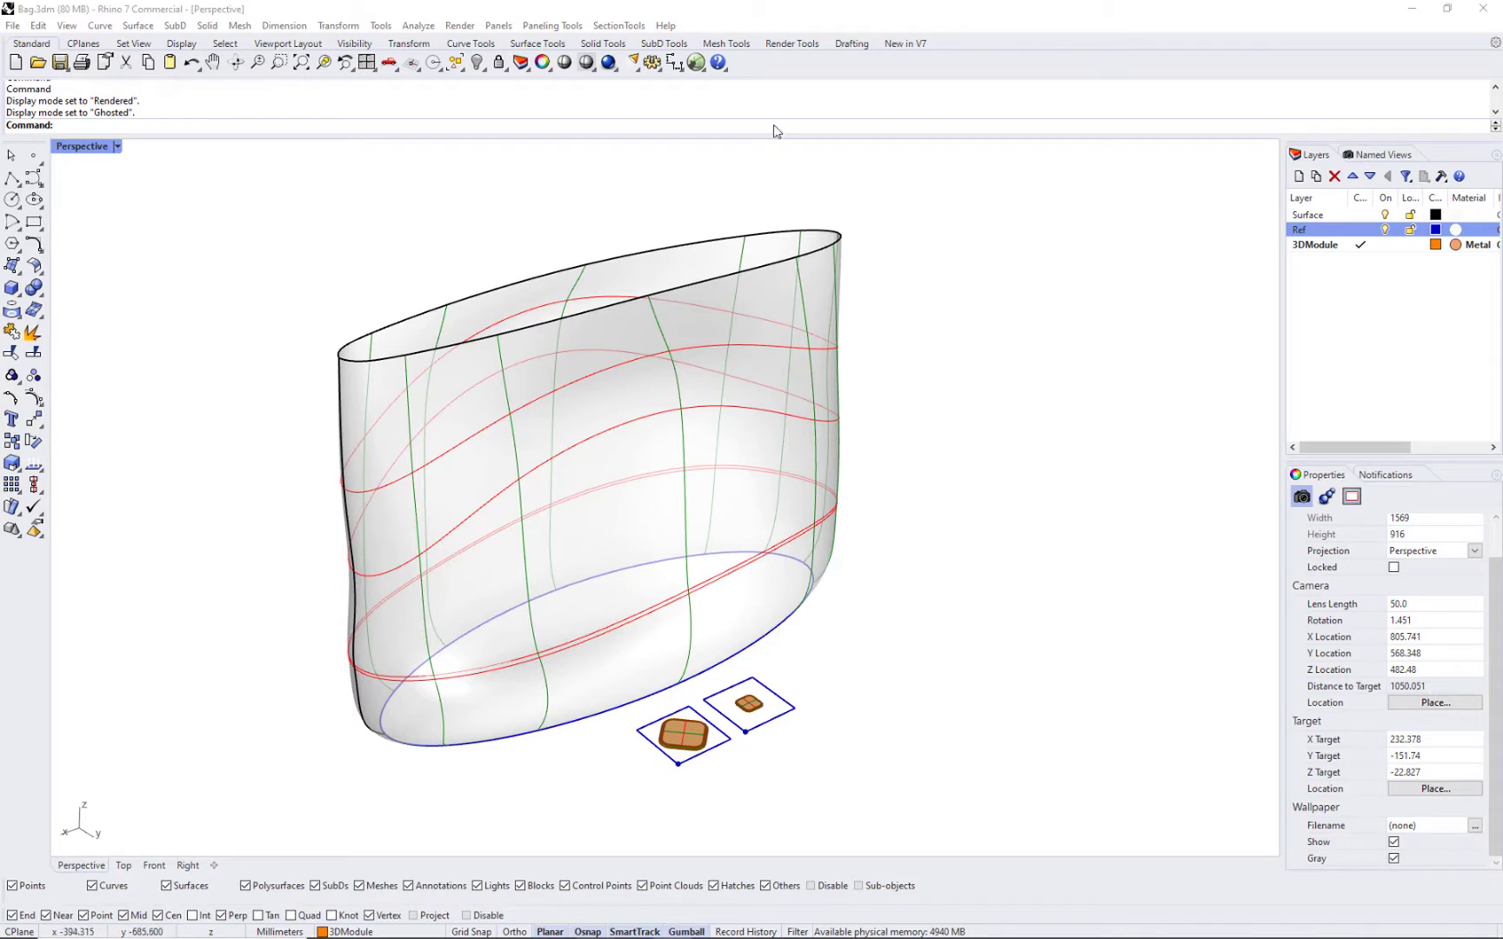
Create a Surface Domain Length paneling grid on the bag with U and V distances of 40
click(544, 27)
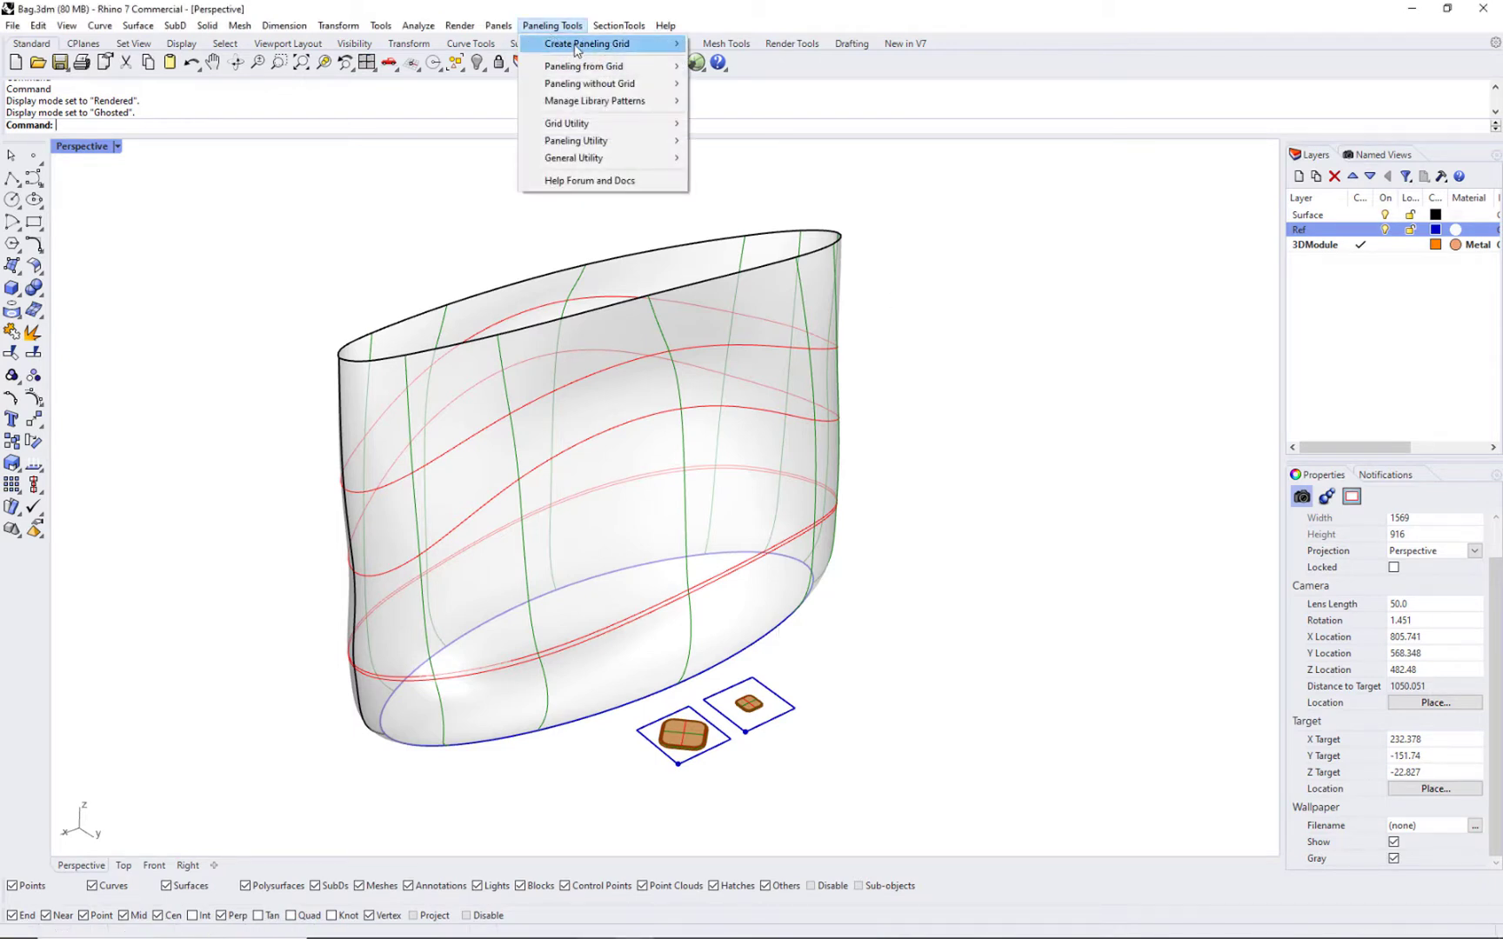
mouse_move(608, 43)
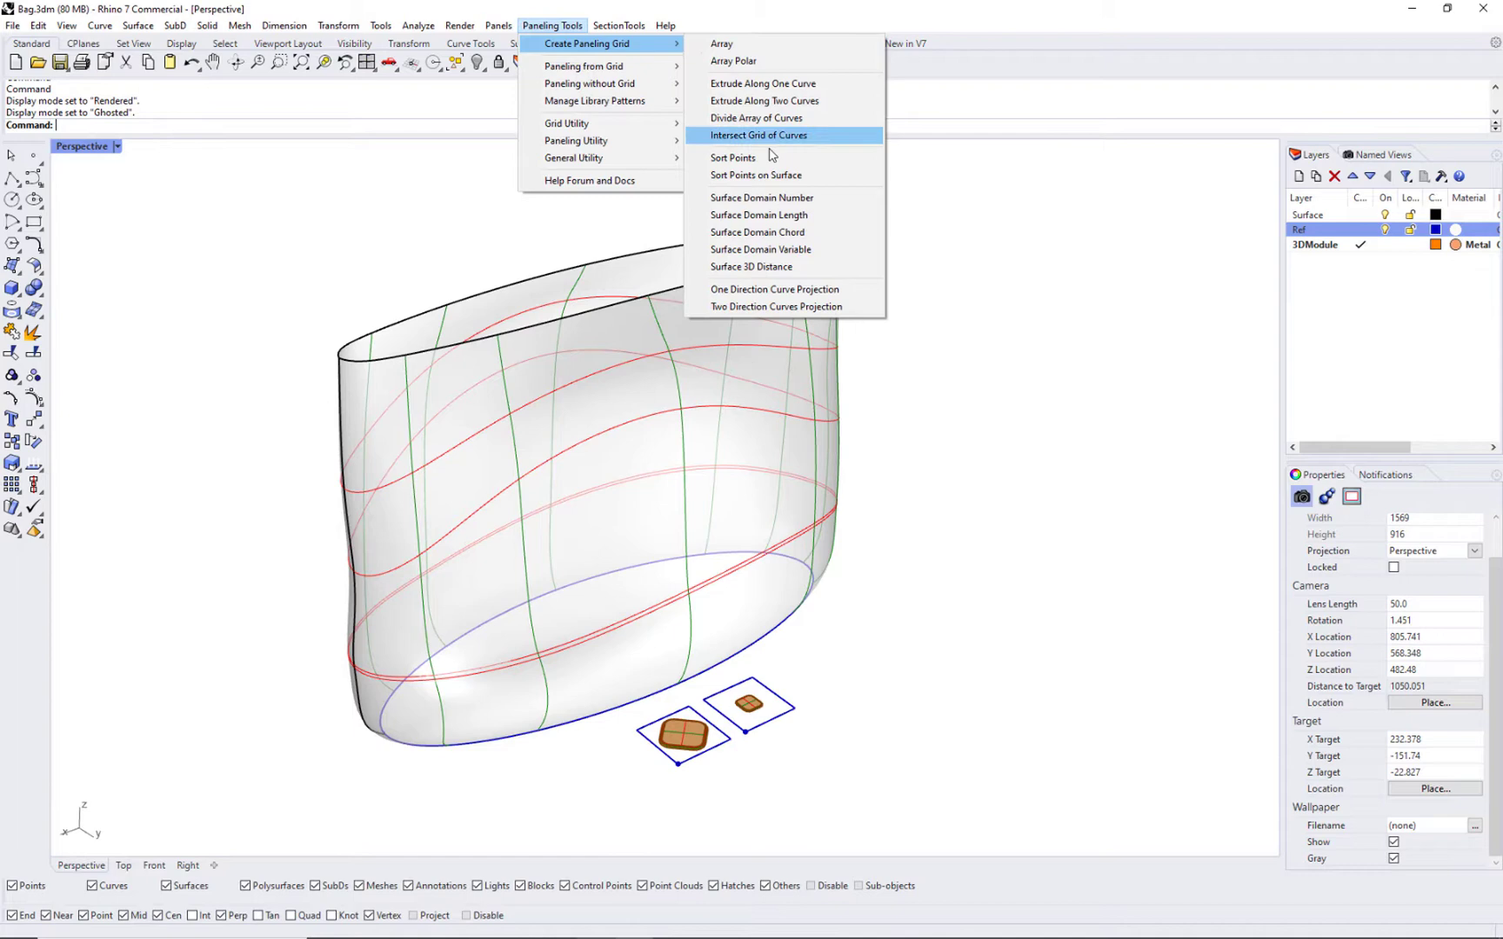
click(777, 223)
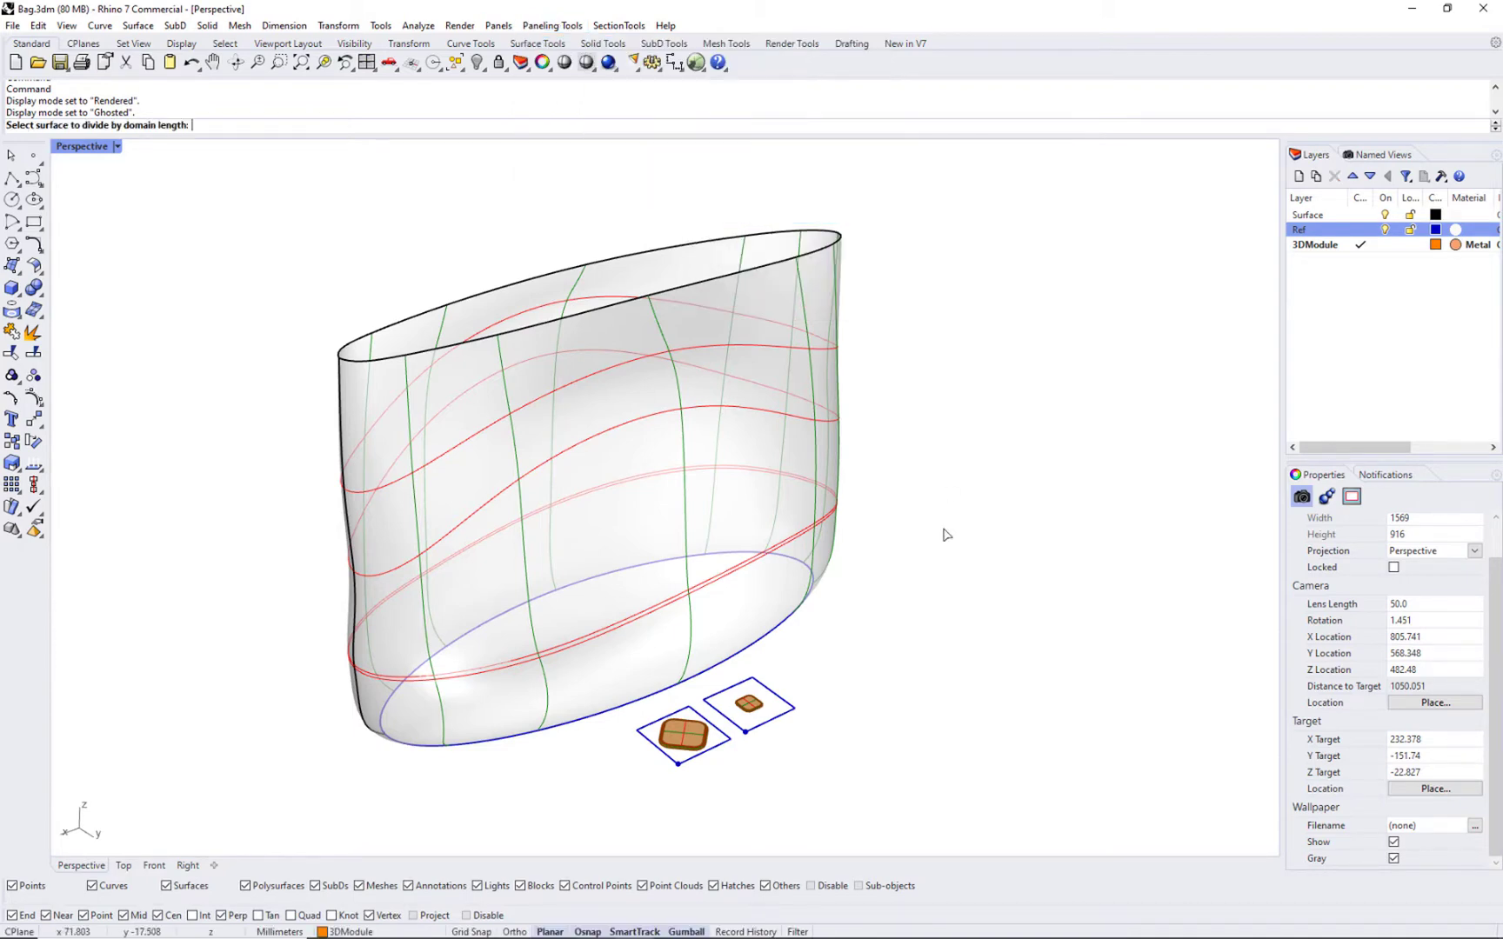
click(722, 568)
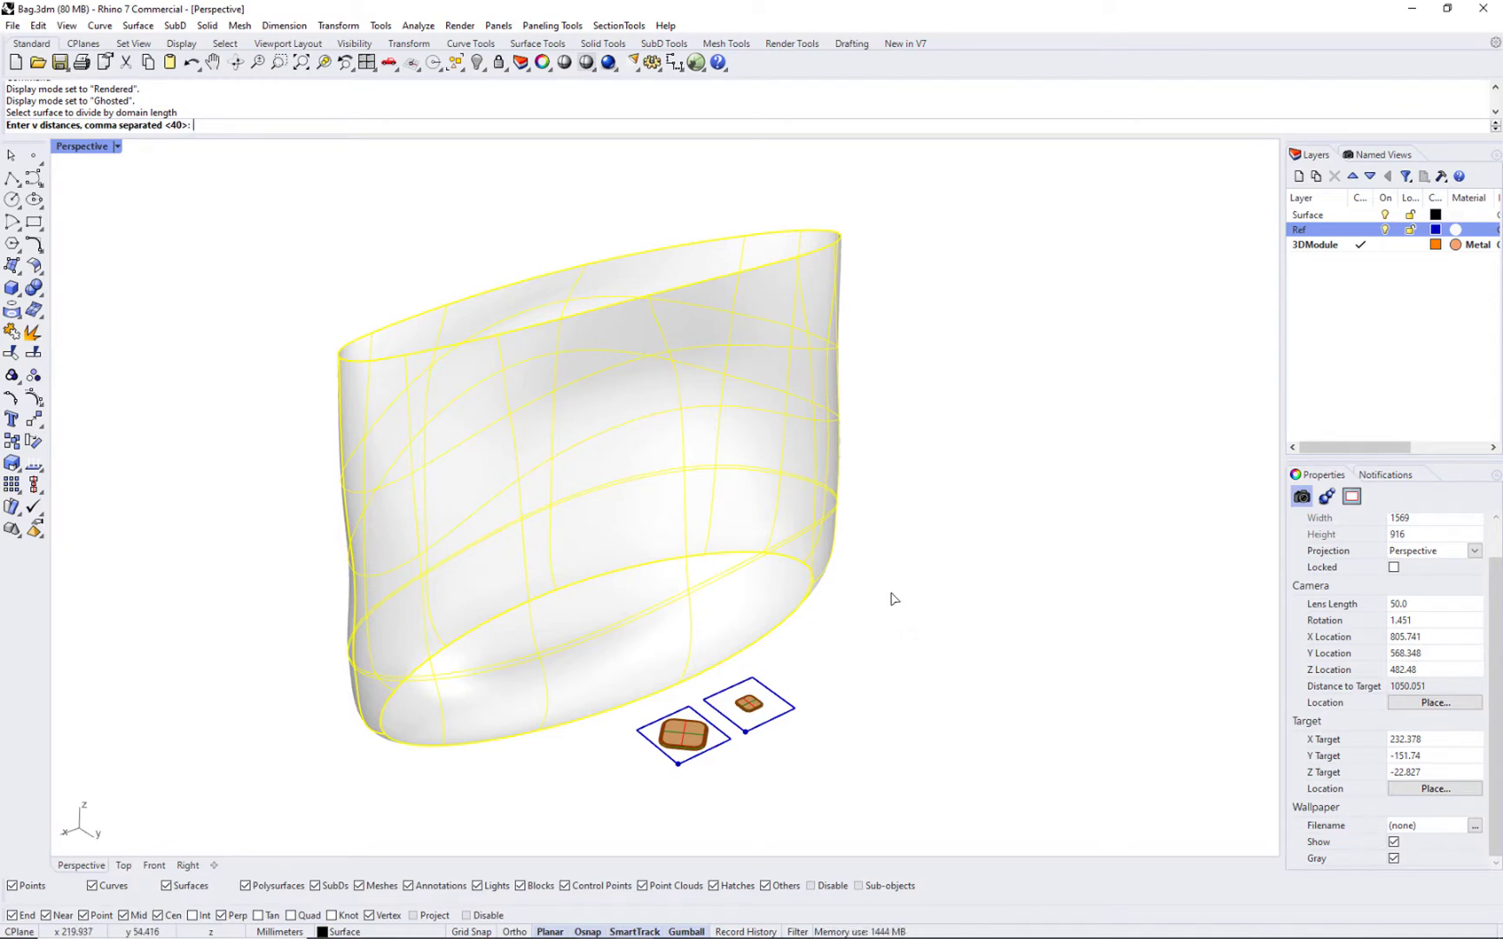
key(Return)
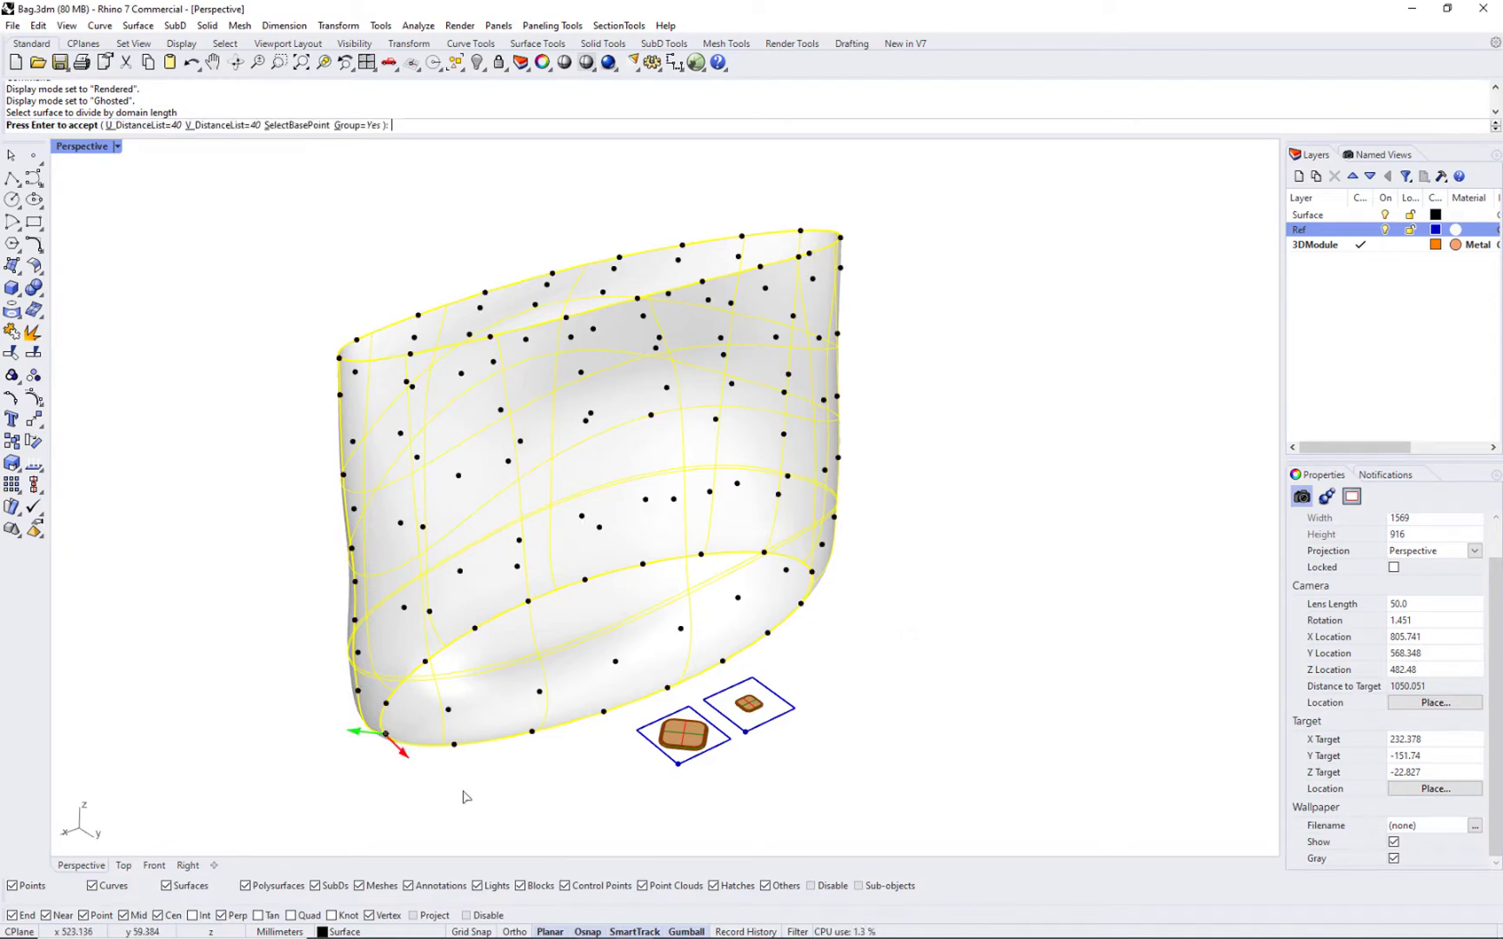
key(Return)
key(Escape)
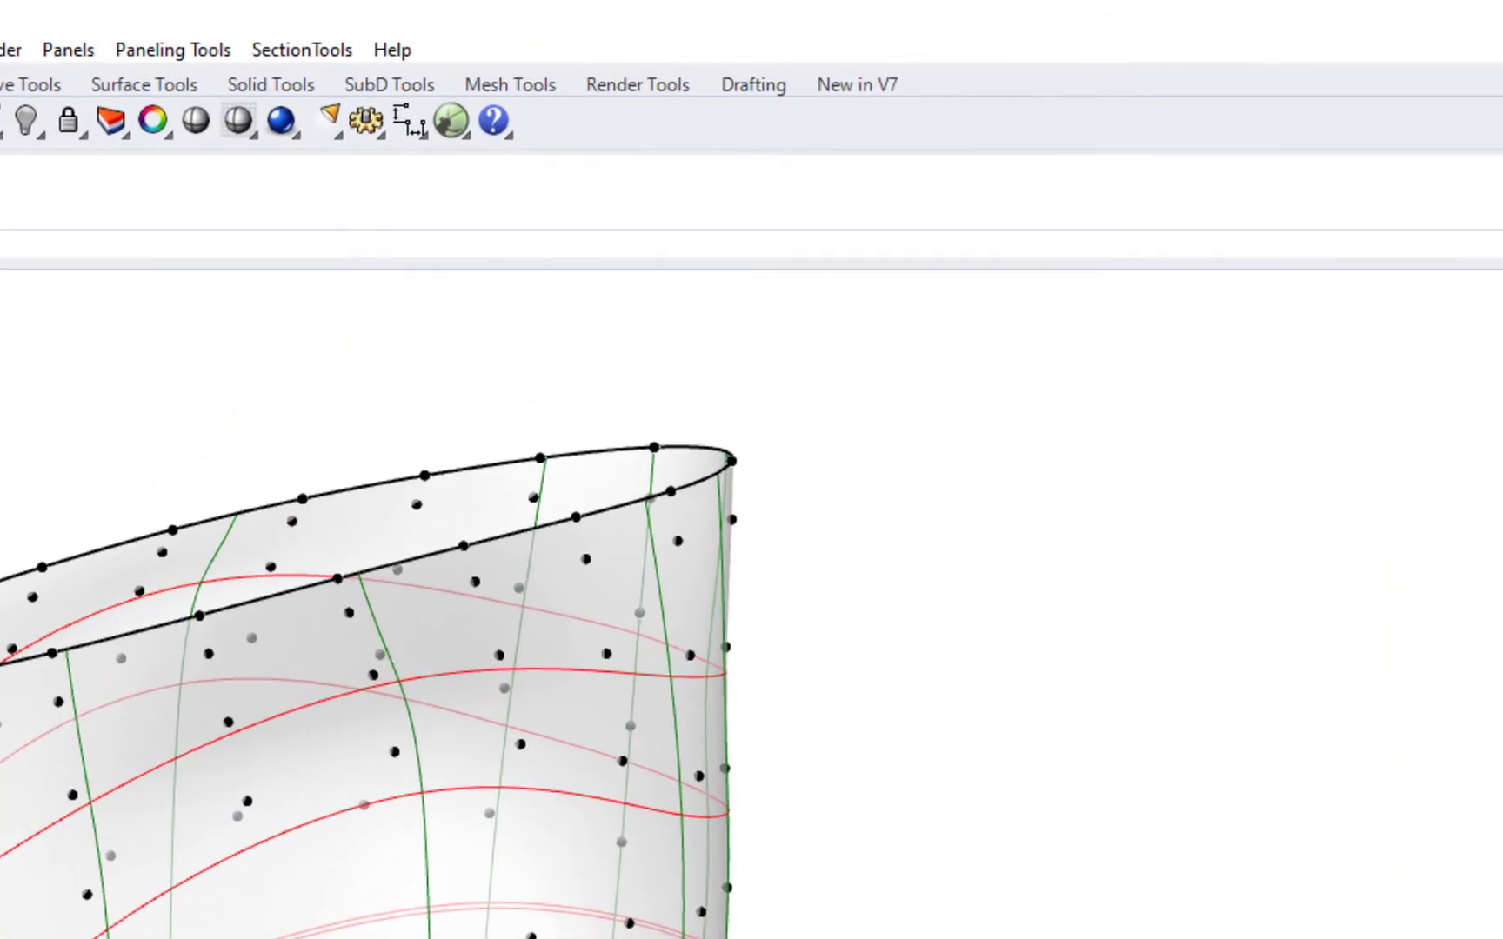
Start Orient 2D/3D module to Grid and switch to the PerspectiveDetail close-up view
click(161, 55)
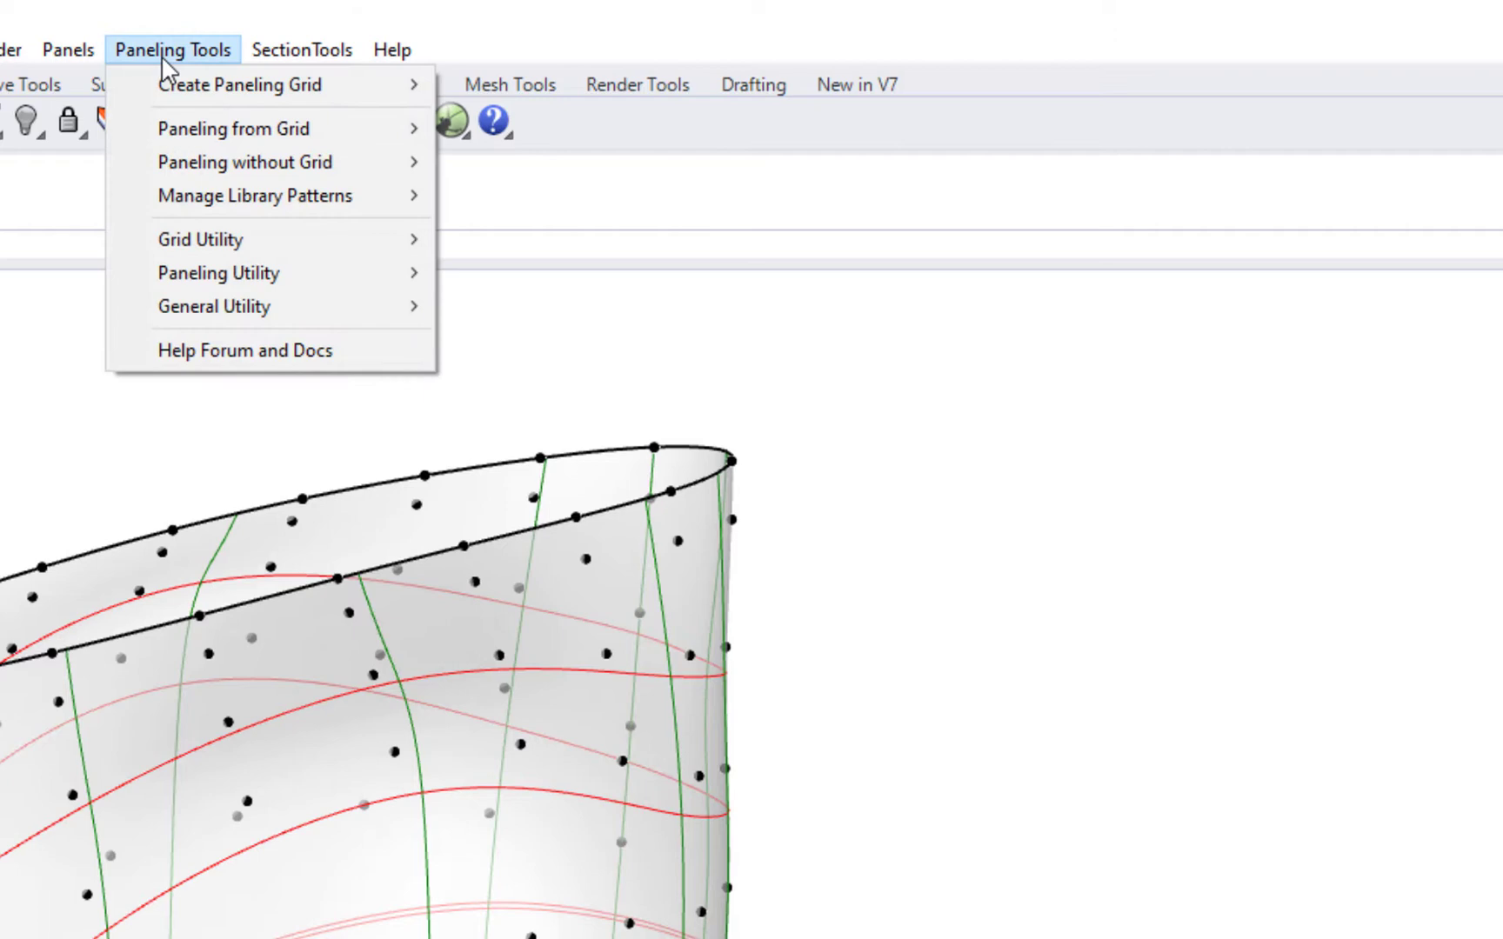
mouse_move(209, 130)
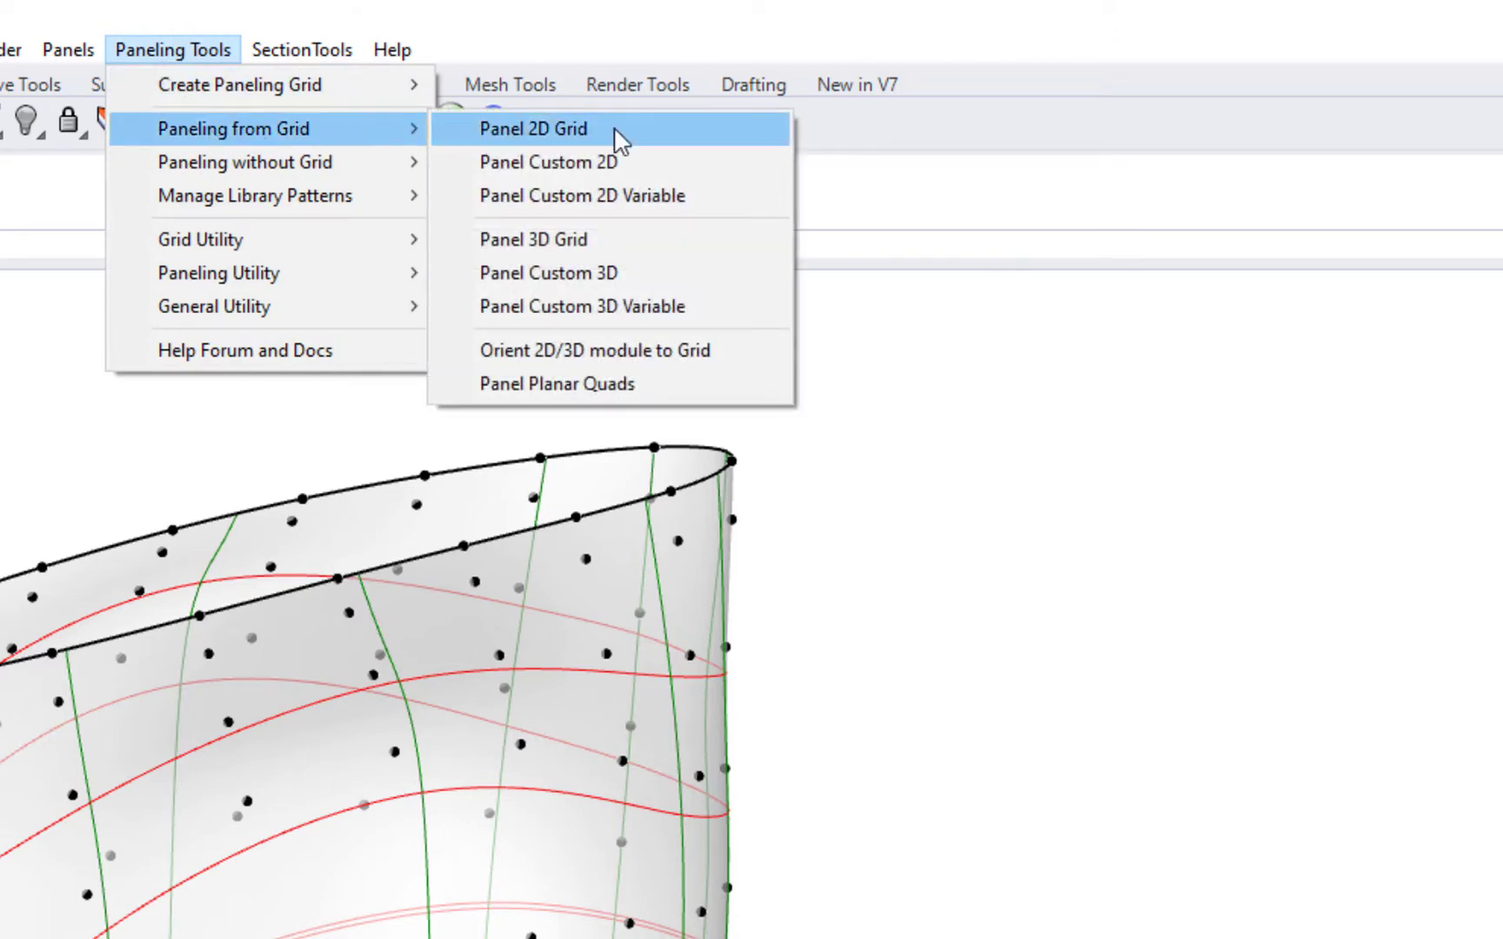
click(642, 358)
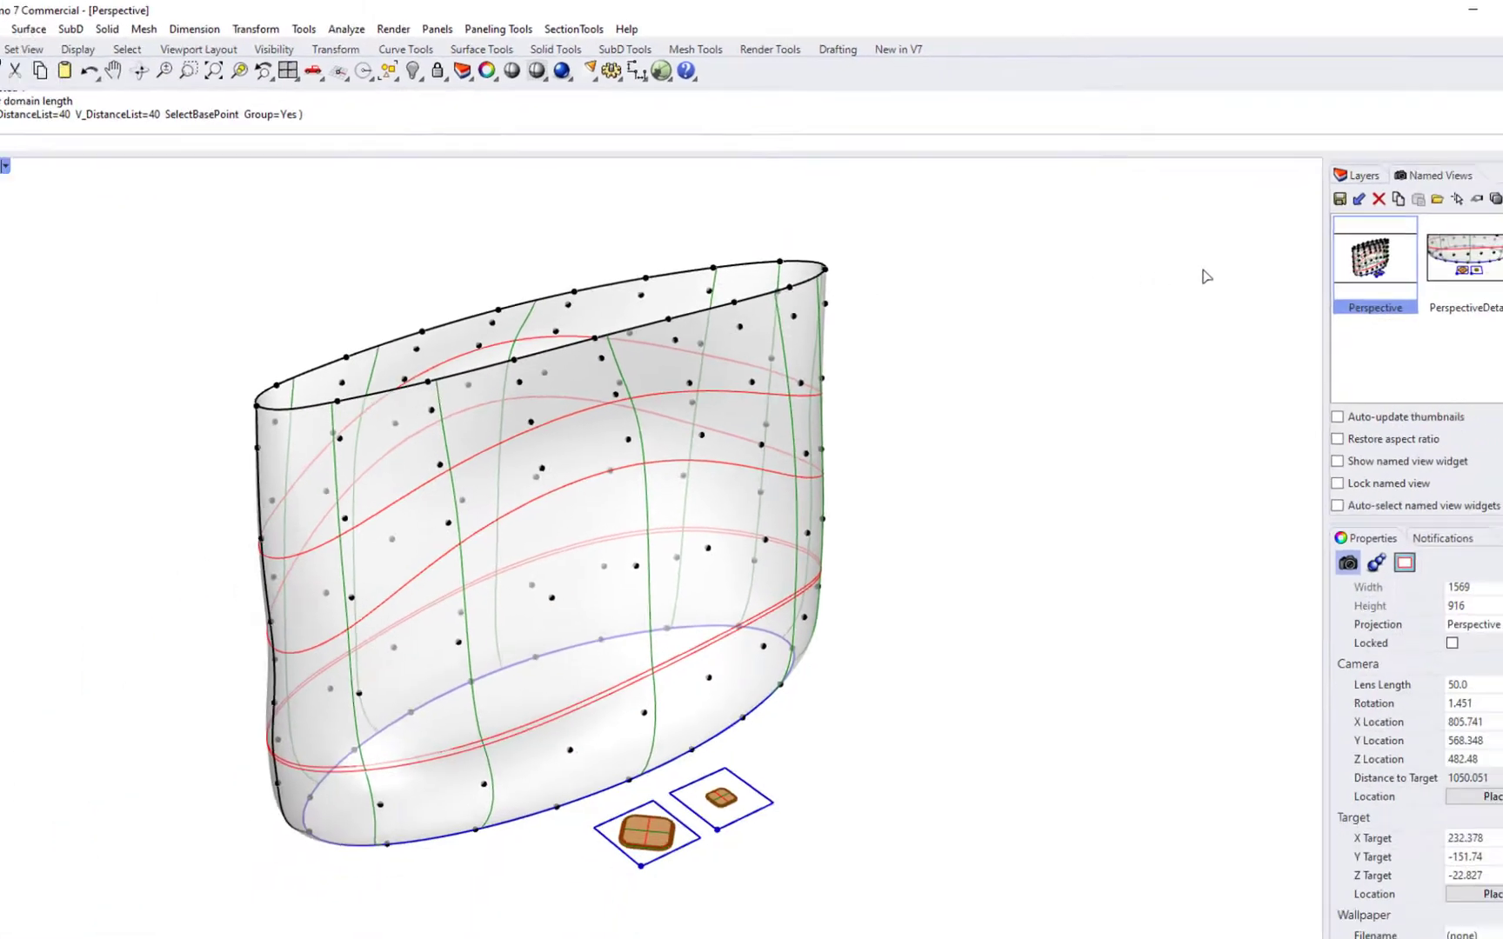
double_click(1468, 255)
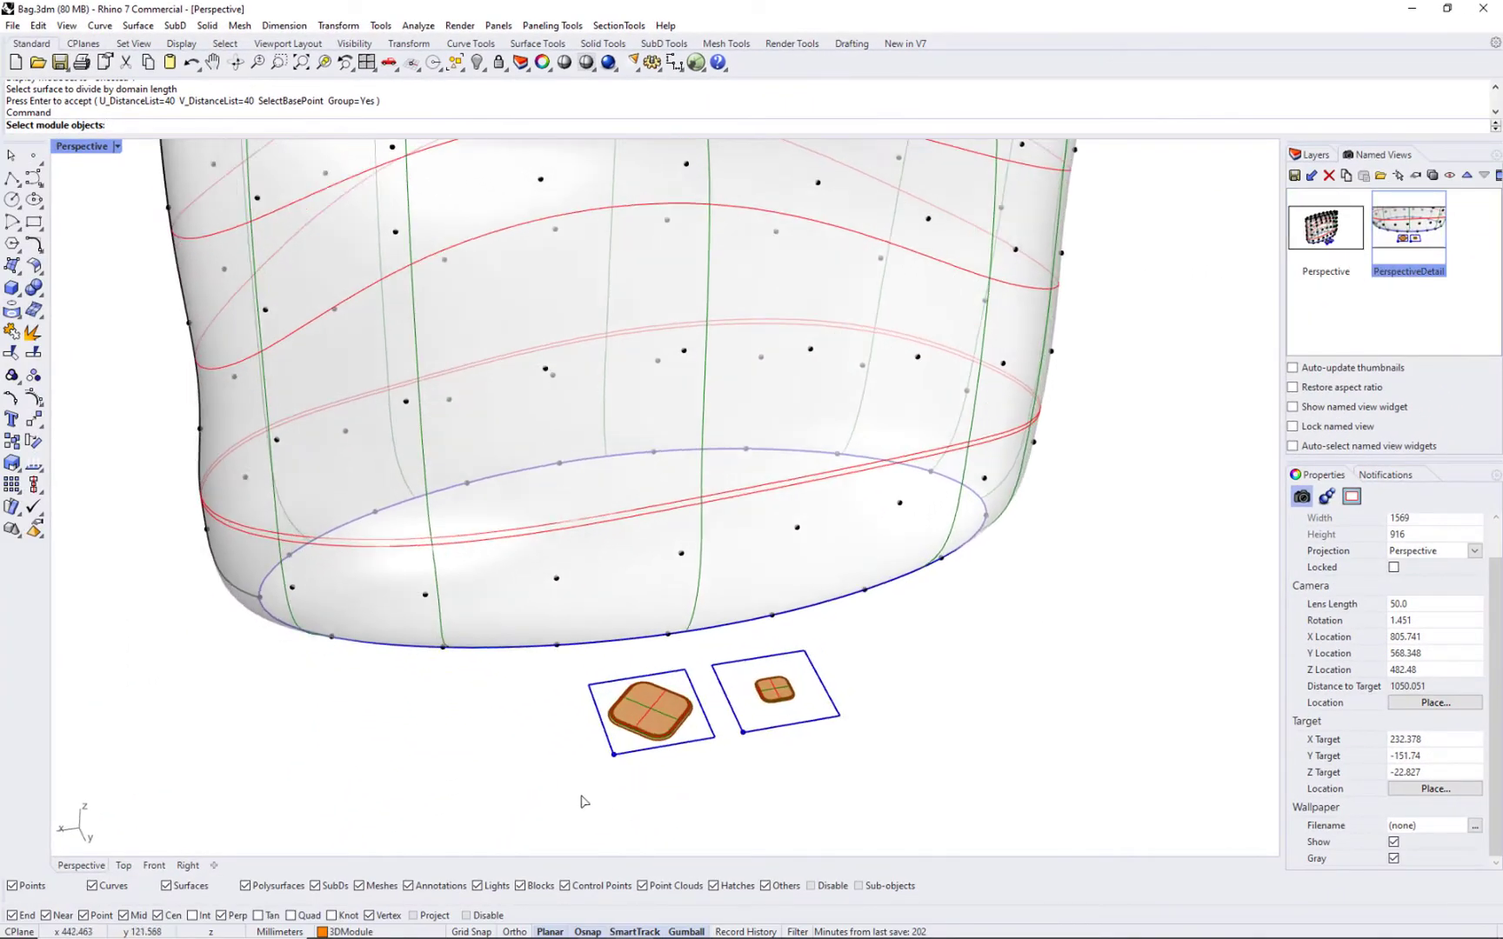
Choose the large module, referenced by its frame's bottom-left, bottom-right and top-left corners, and the bag's point grid
click(564, 698)
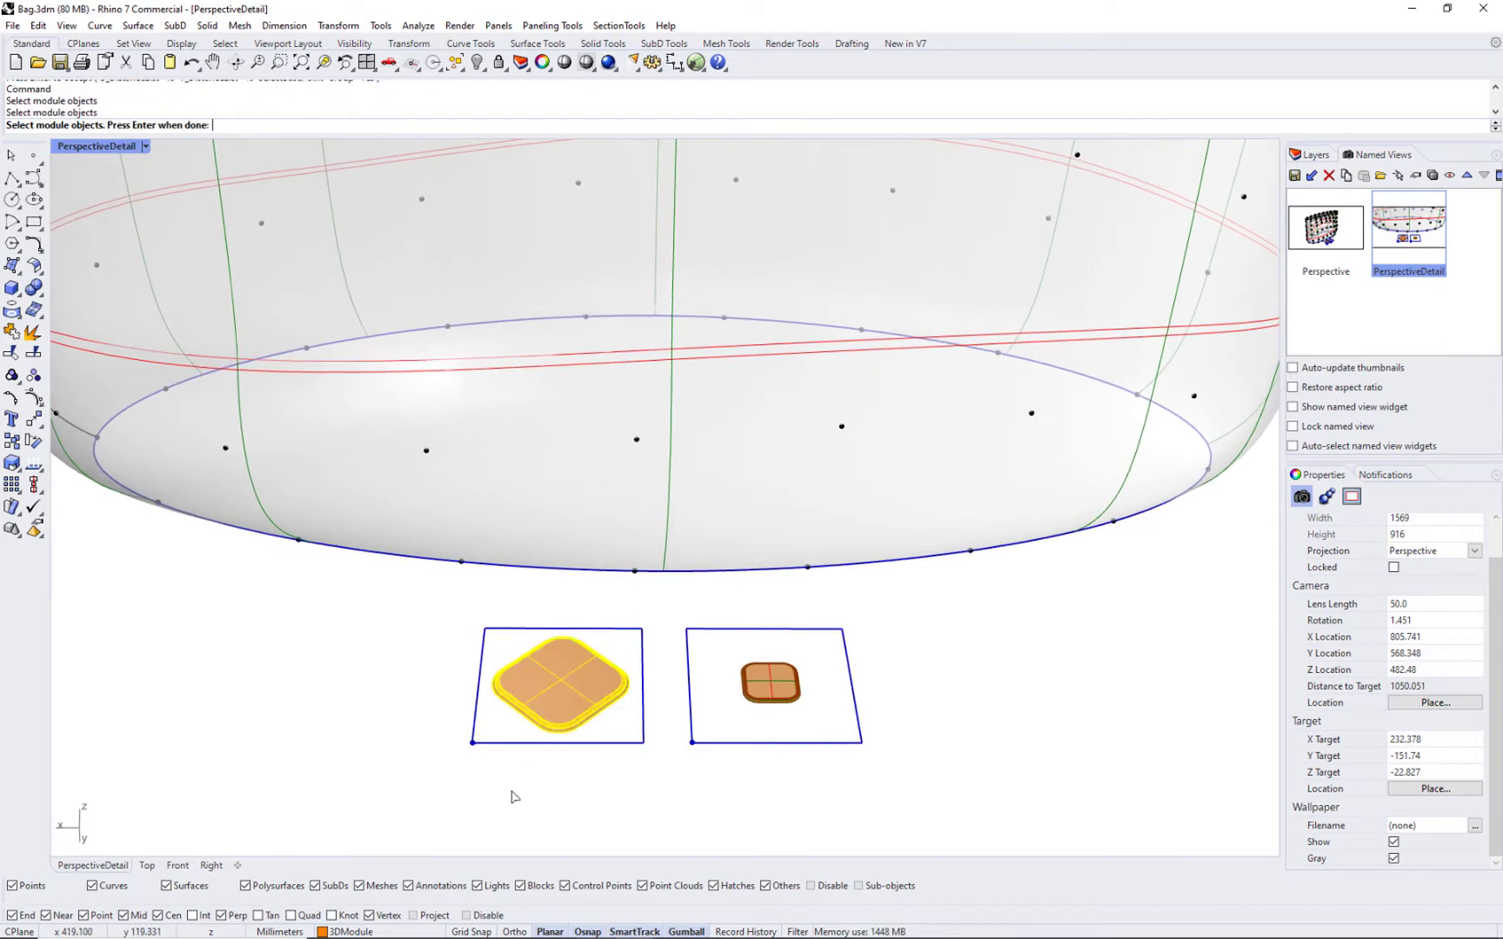
key(Return)
click(473, 743)
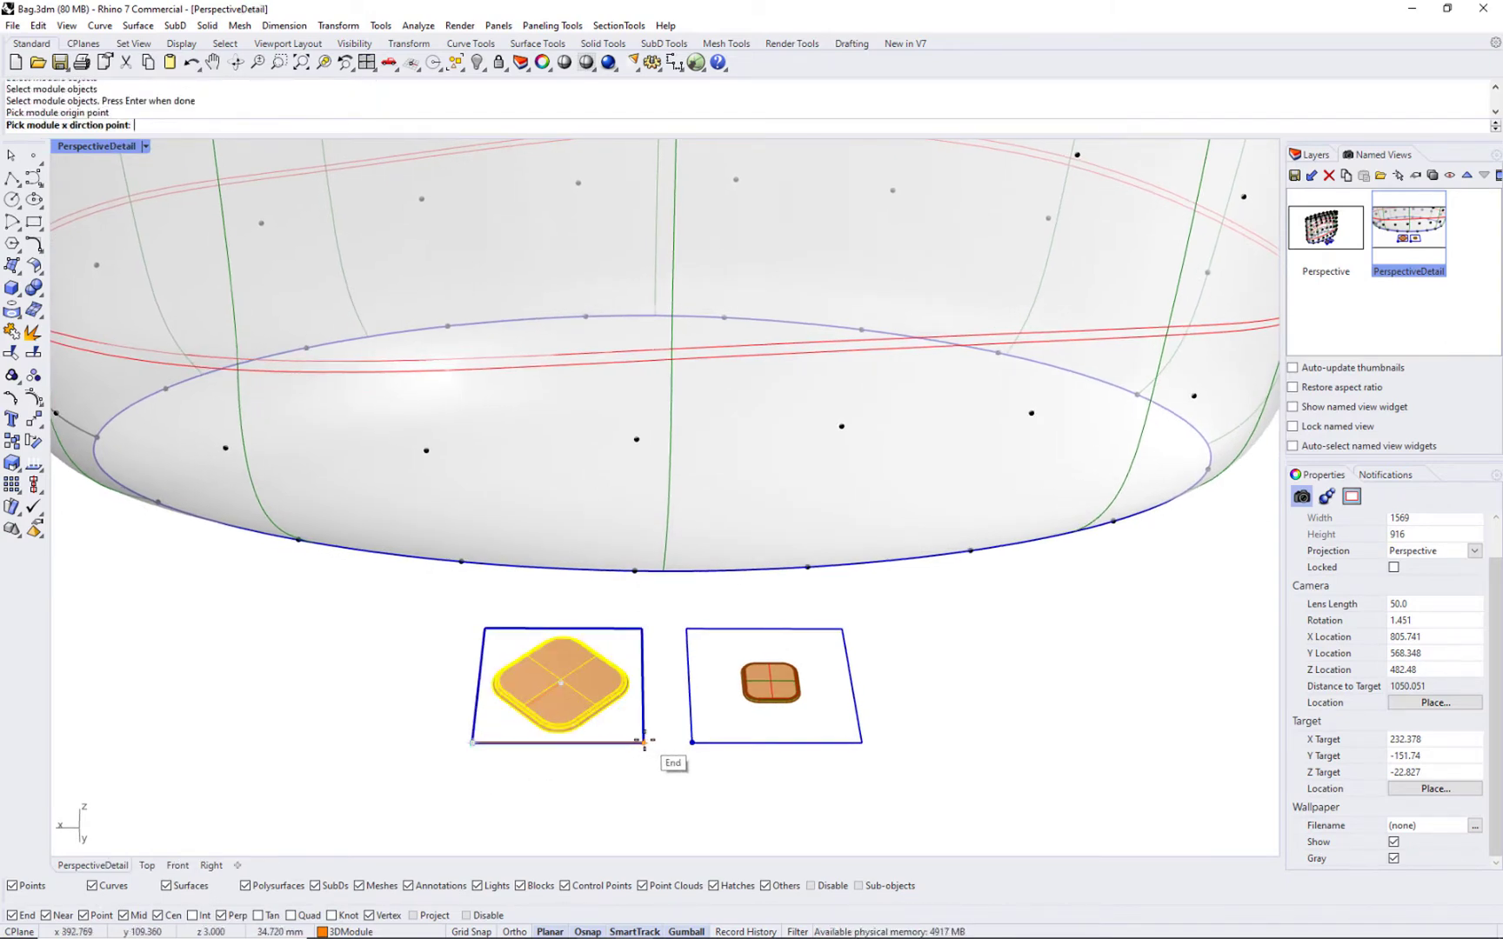
click(644, 743)
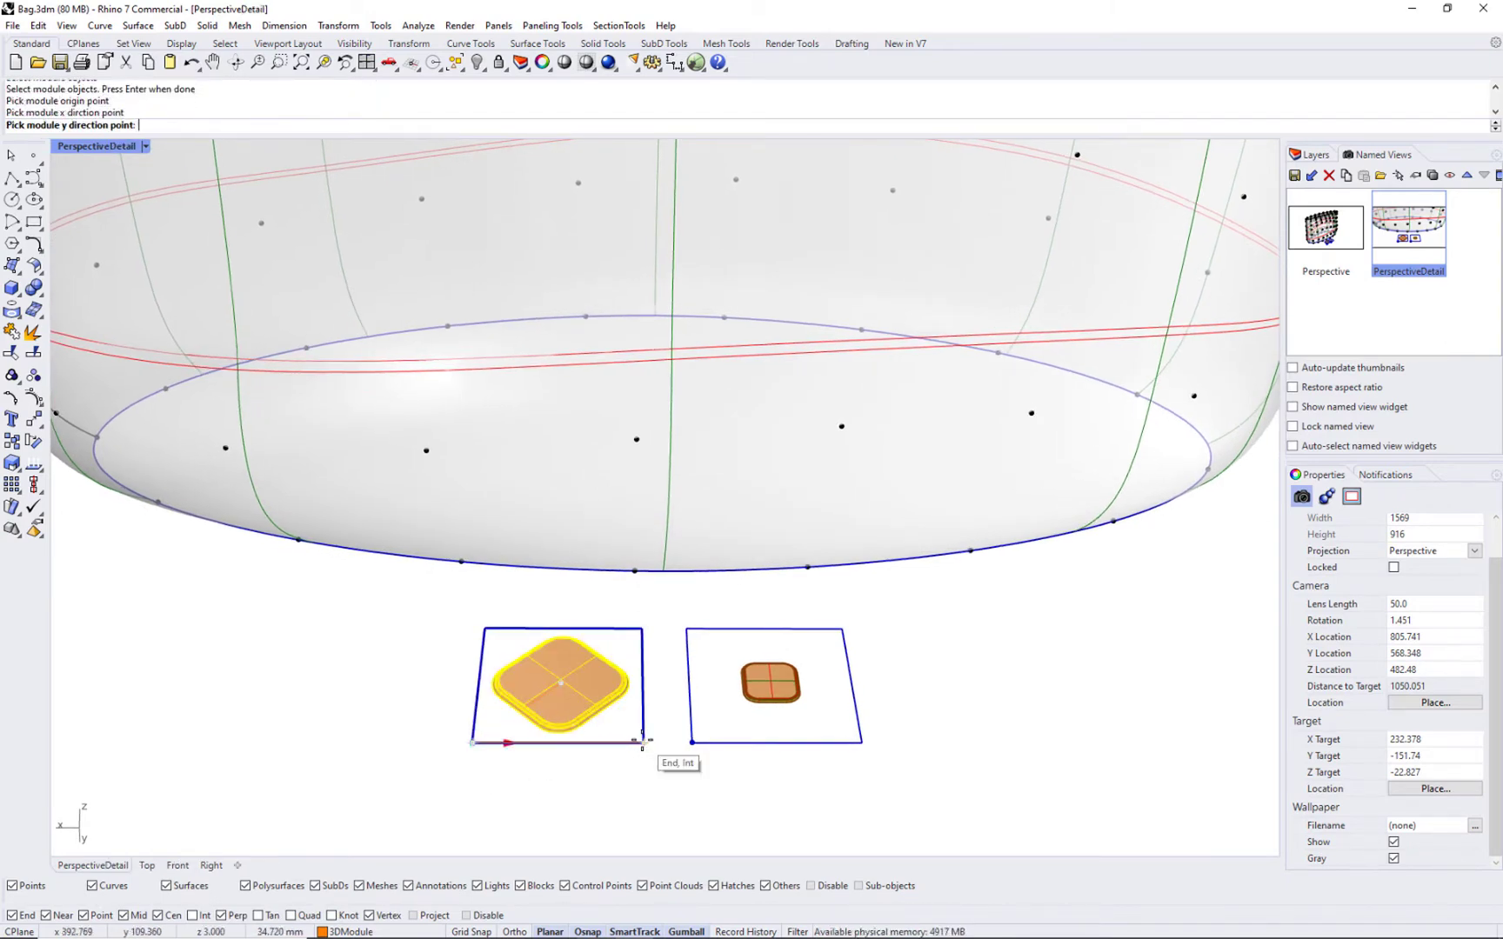
click(482, 628)
key(Return)
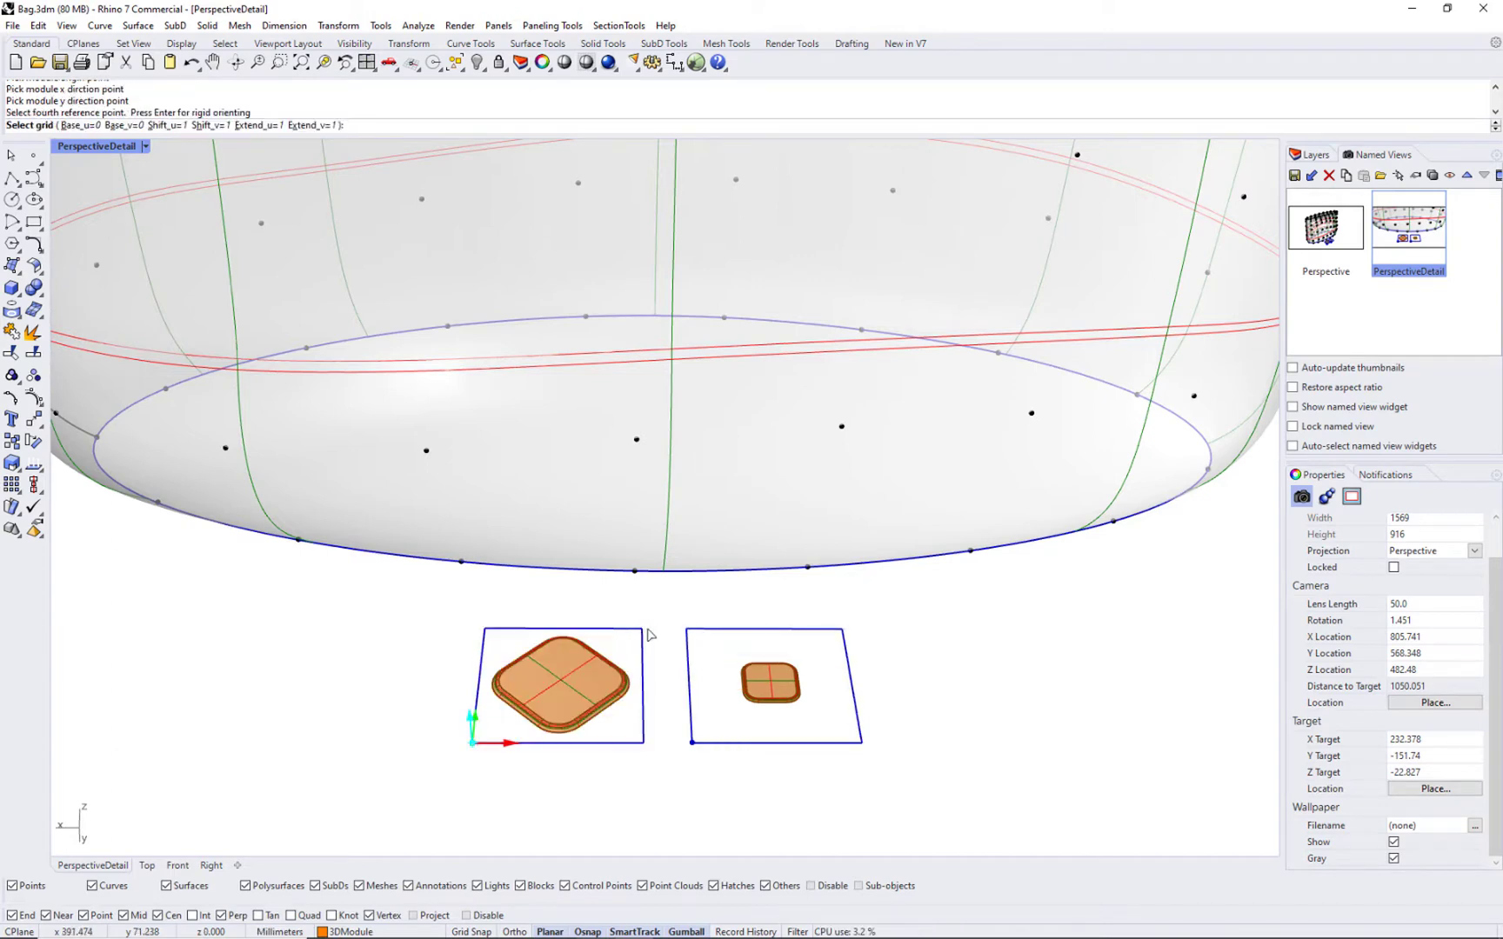
click(426, 451)
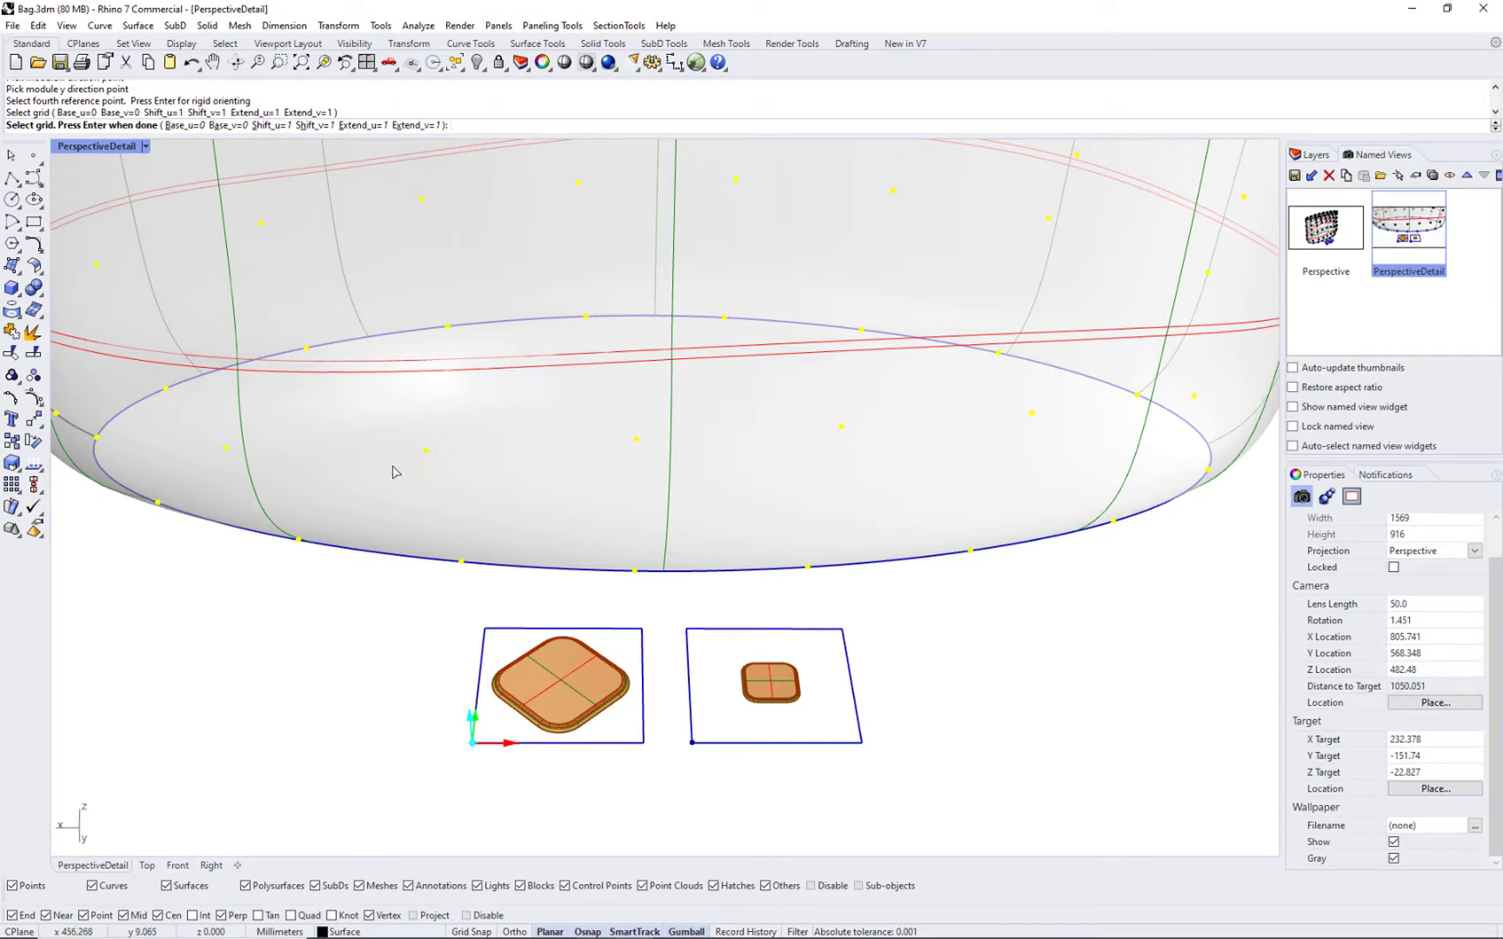
key(Return)
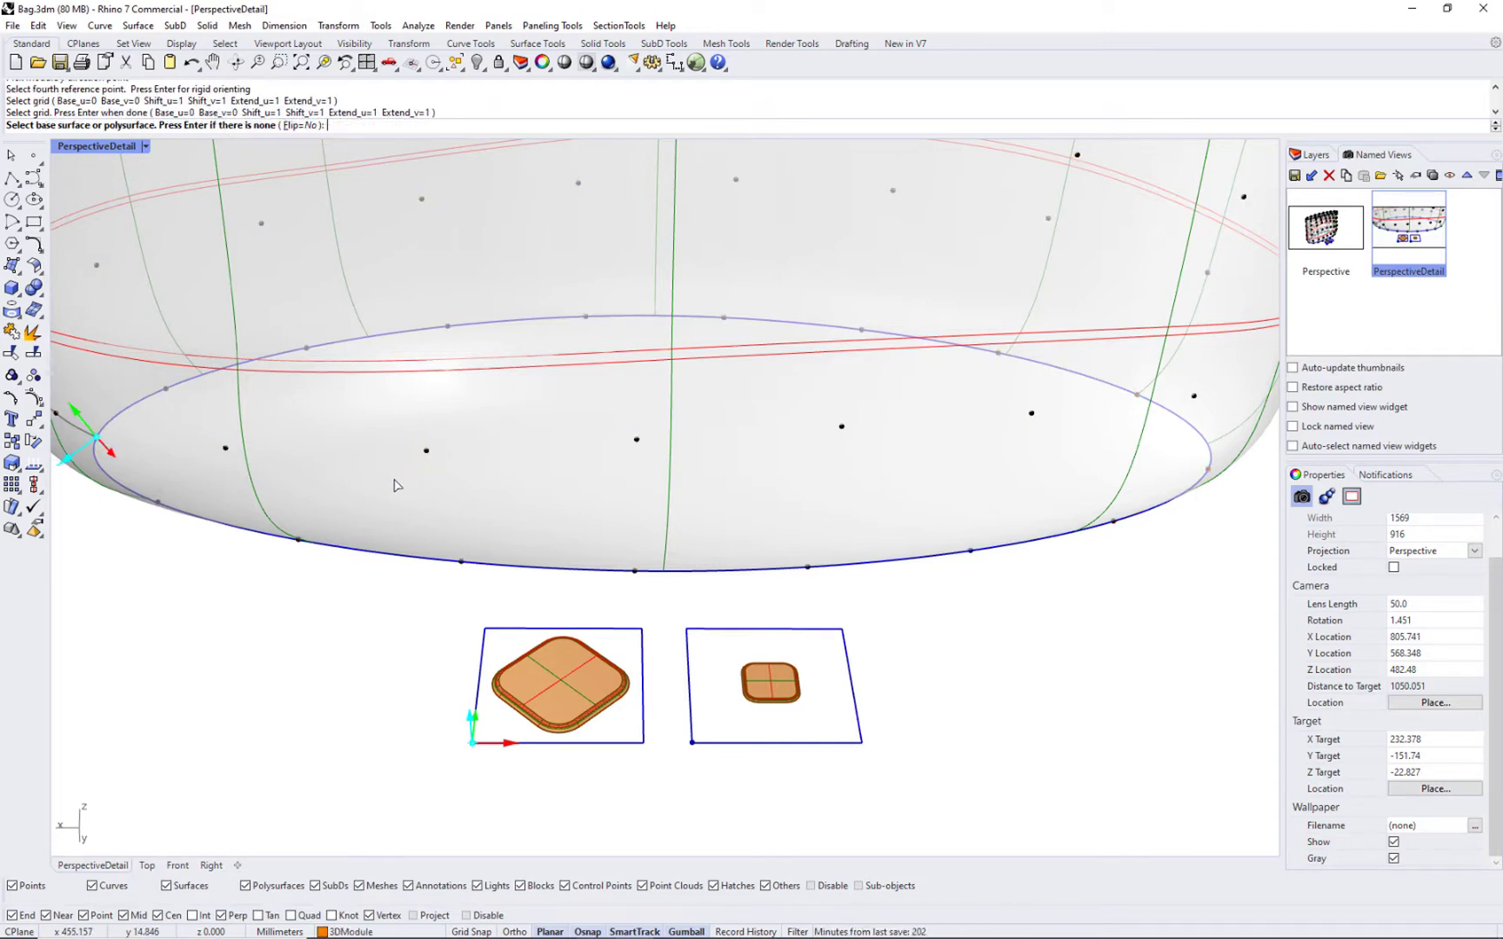
Use the bag as base surface to place 102 large modules, then restore the Perspective named view
click(394, 483)
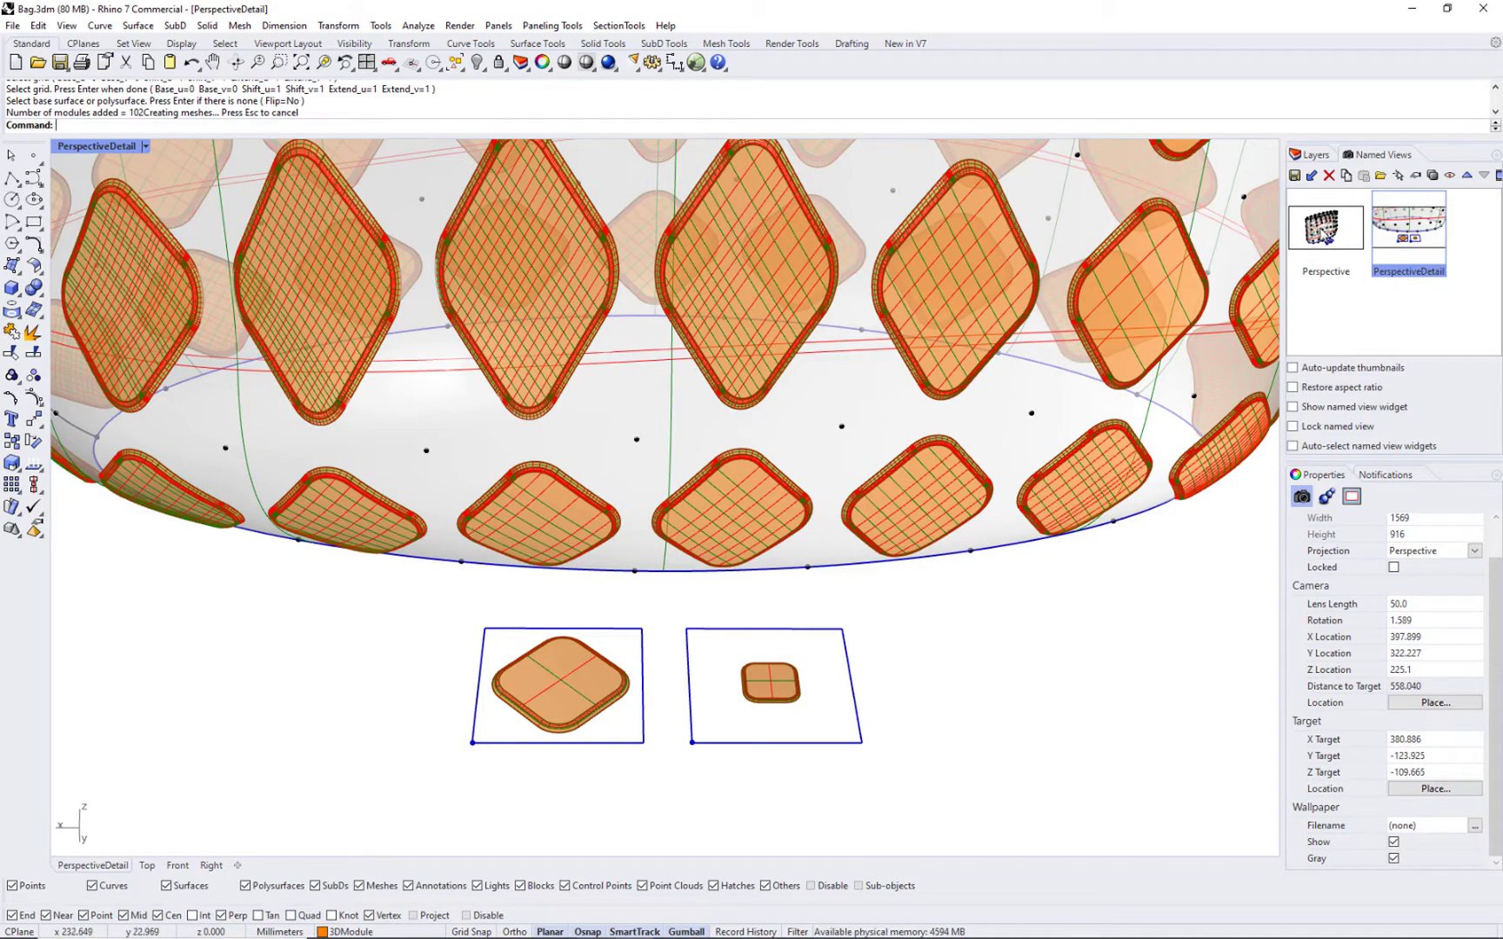
click(1324, 228)
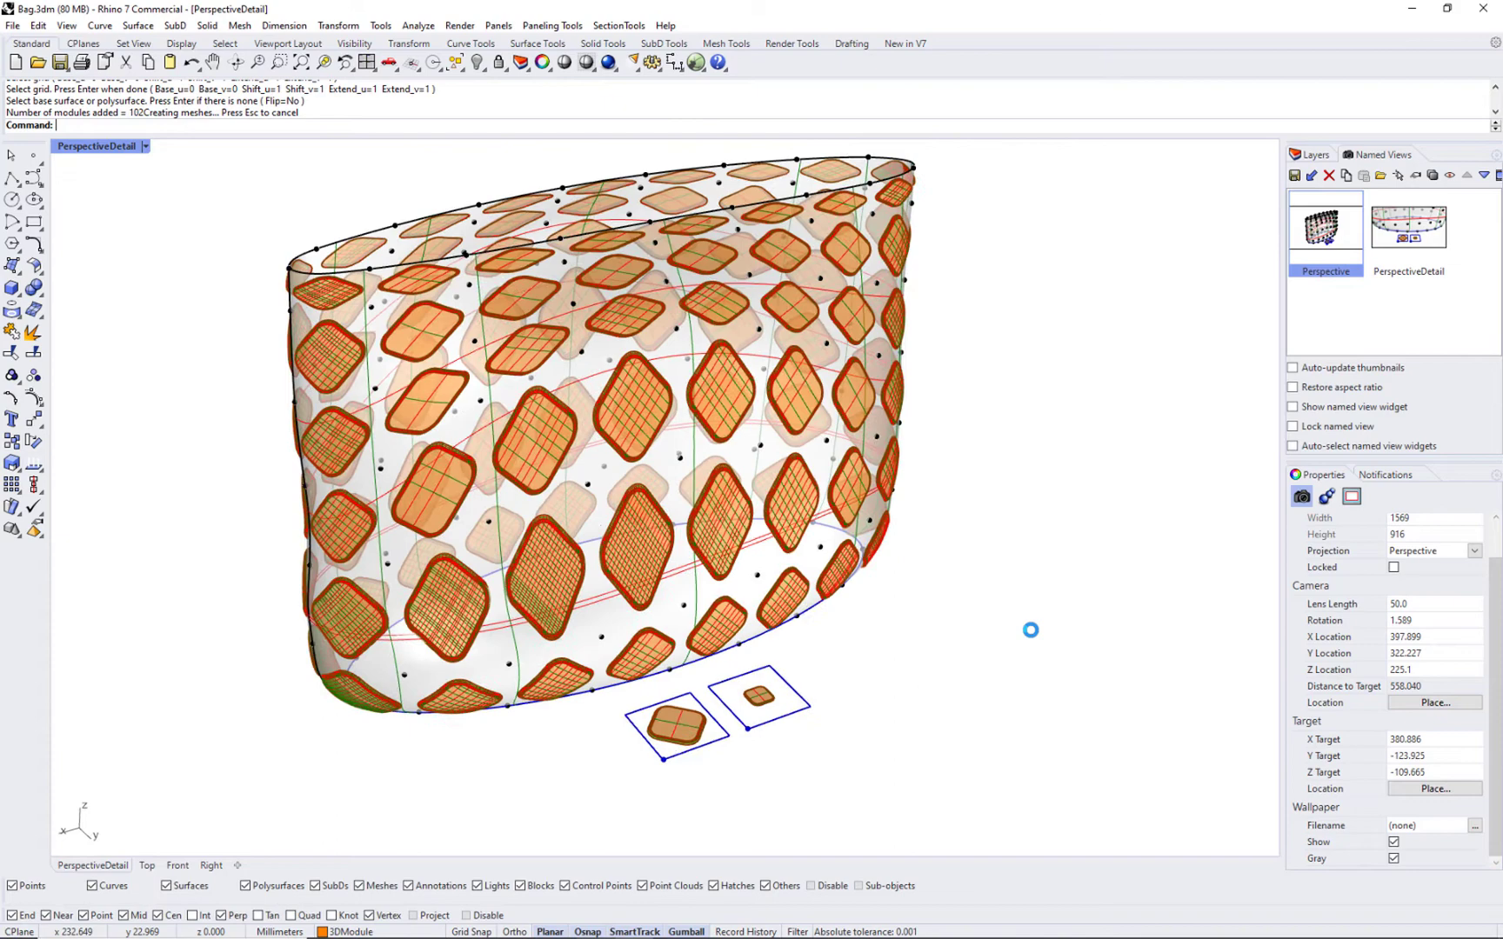
Undo the named view change, the large module placement and one earlier change
key(ctrl+z)
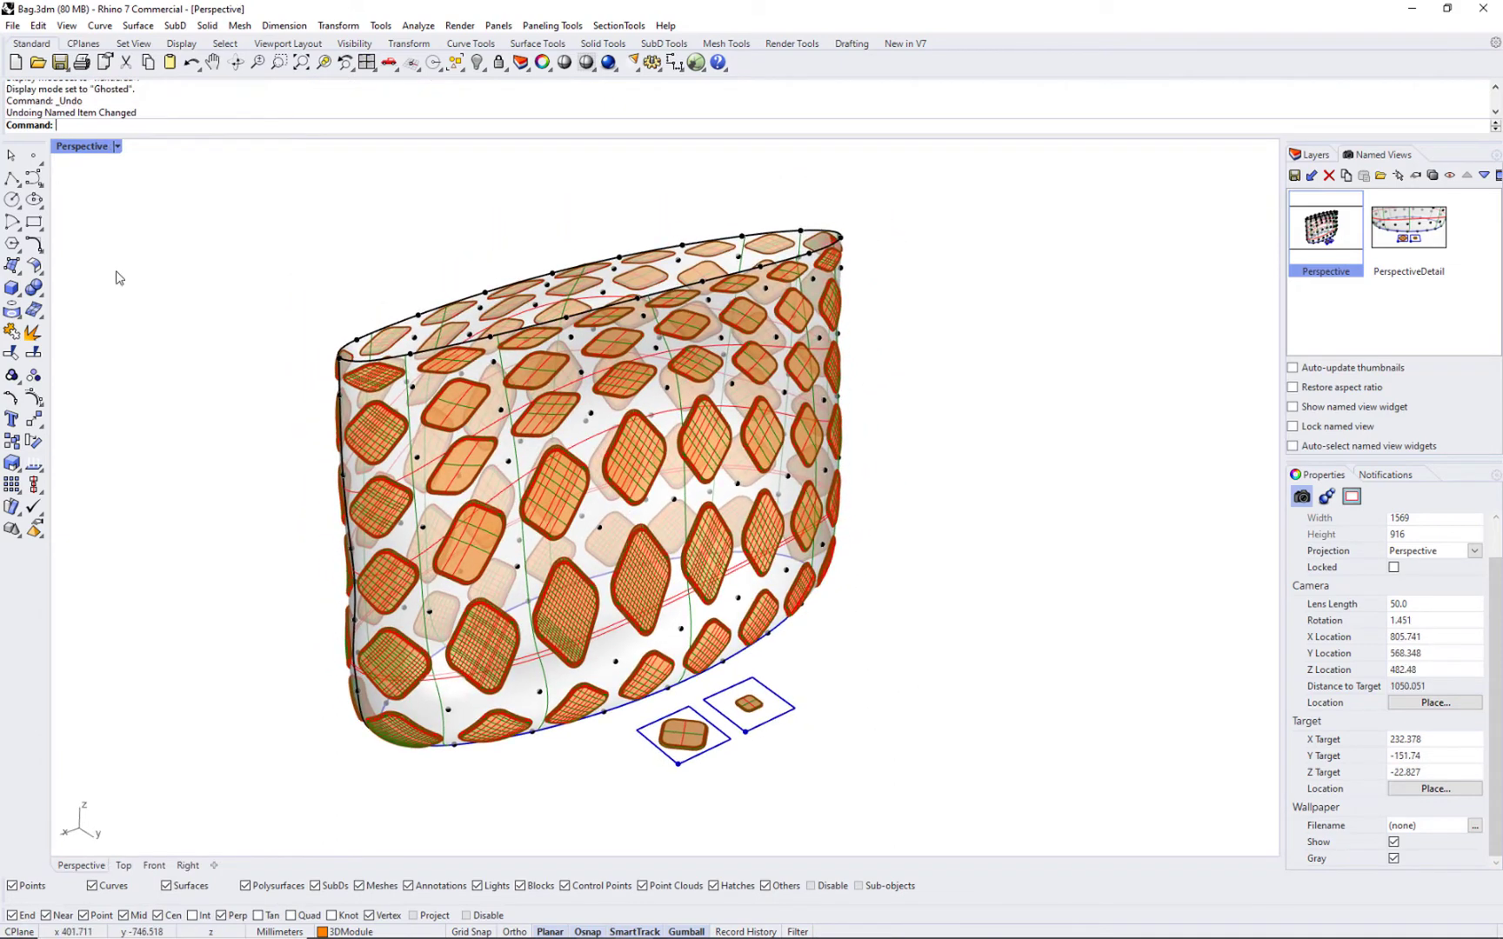
key(ctrl+z)
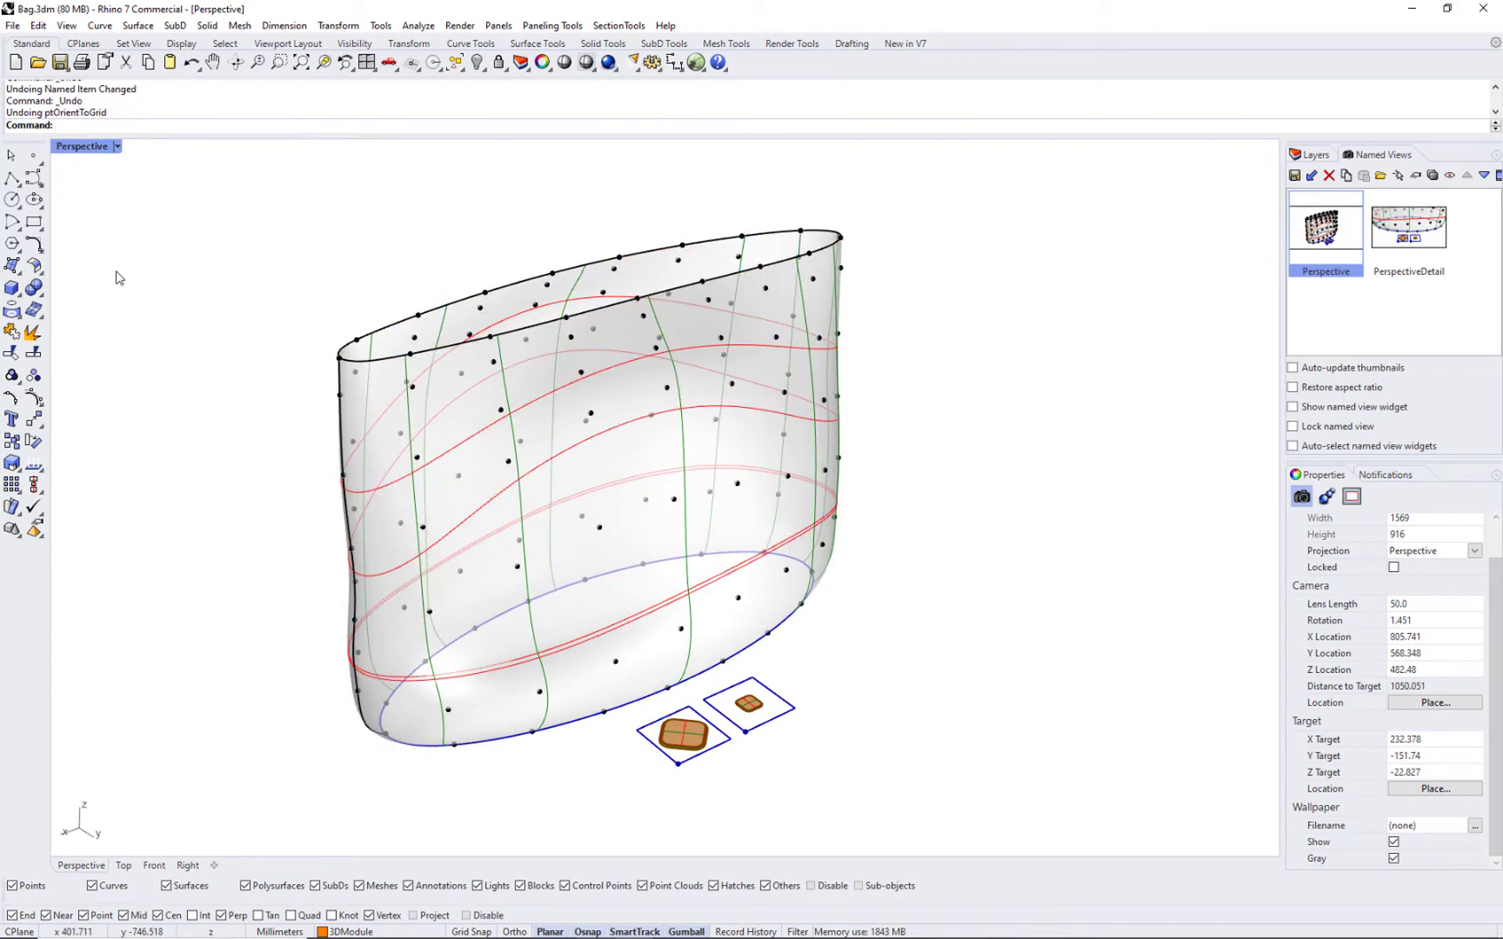
key(ctrl+z)
key(ctrl+z)
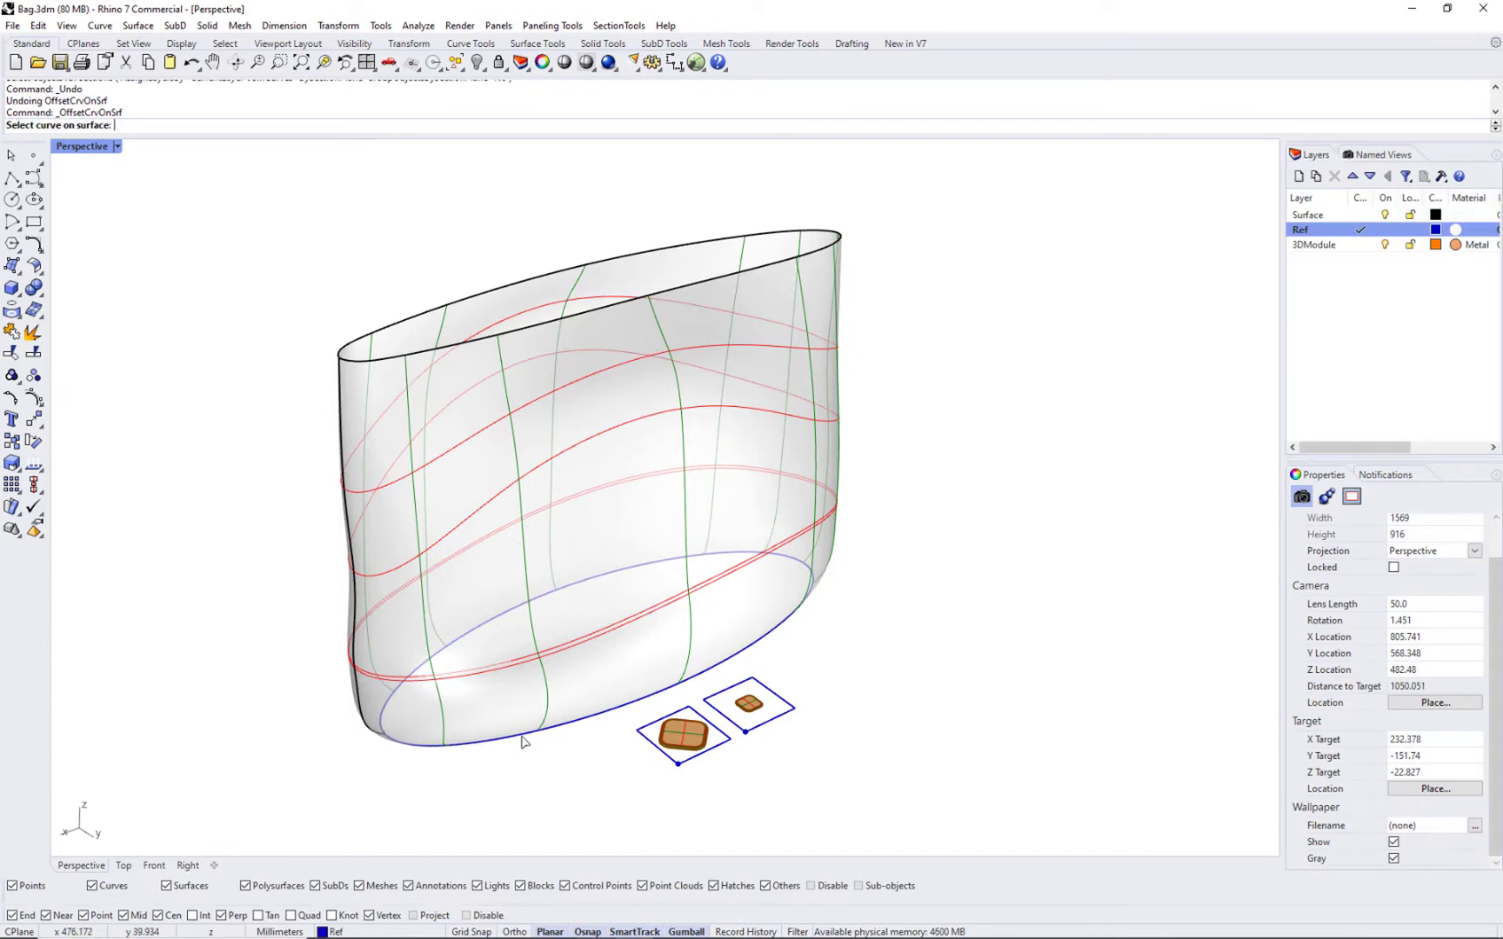
Offset the bag's bottom edge curve on the surface 35 apart, then undo the red-green grid curves
click(522, 741)
click(572, 773)
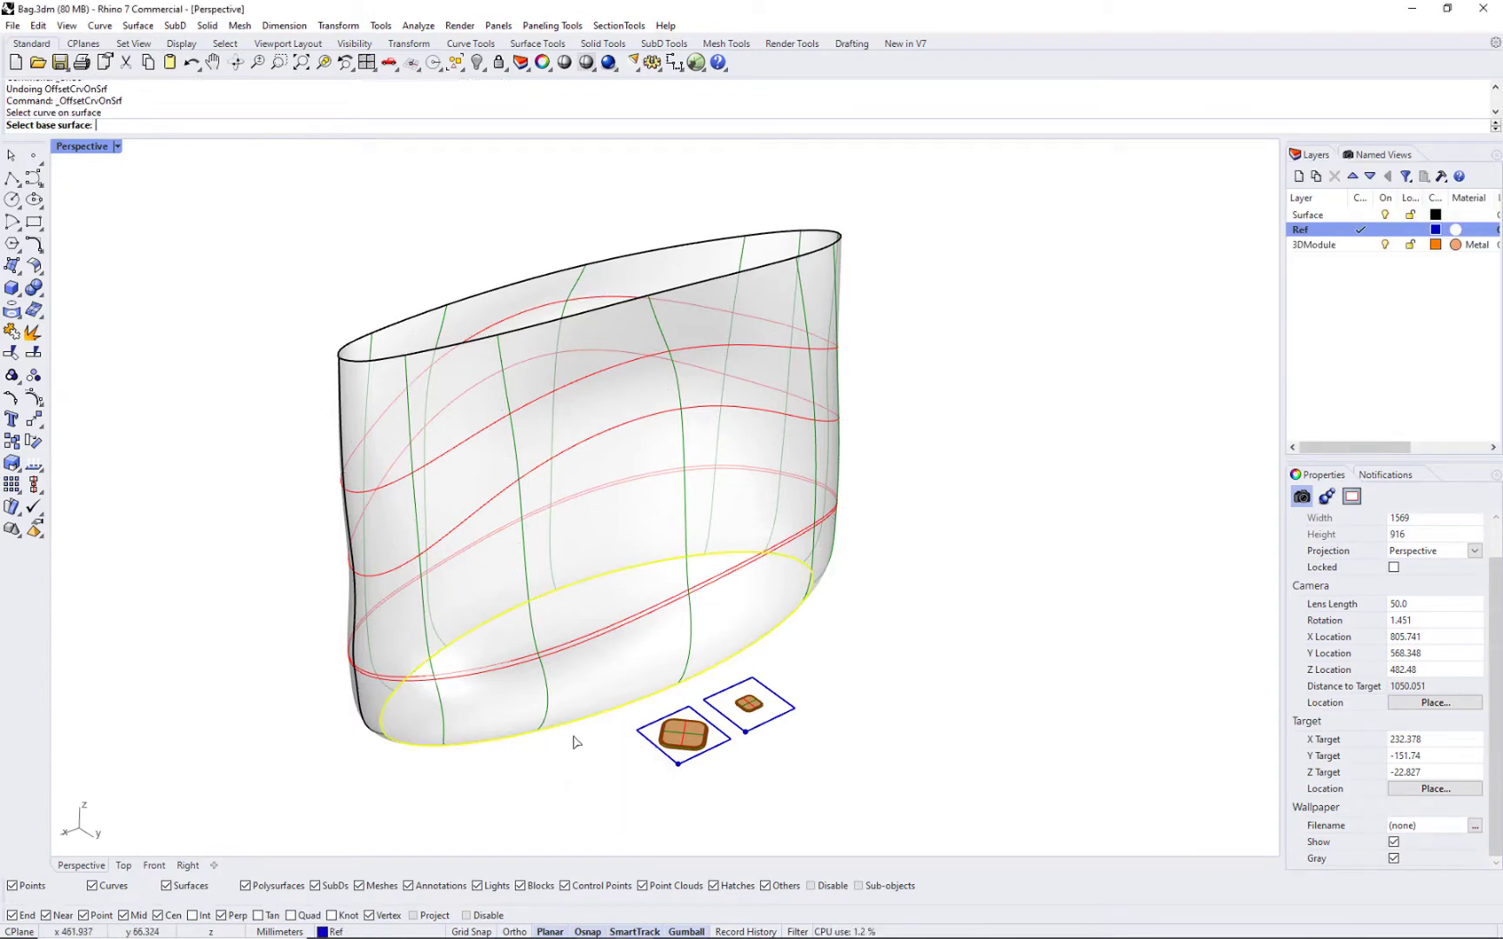
click(537, 667)
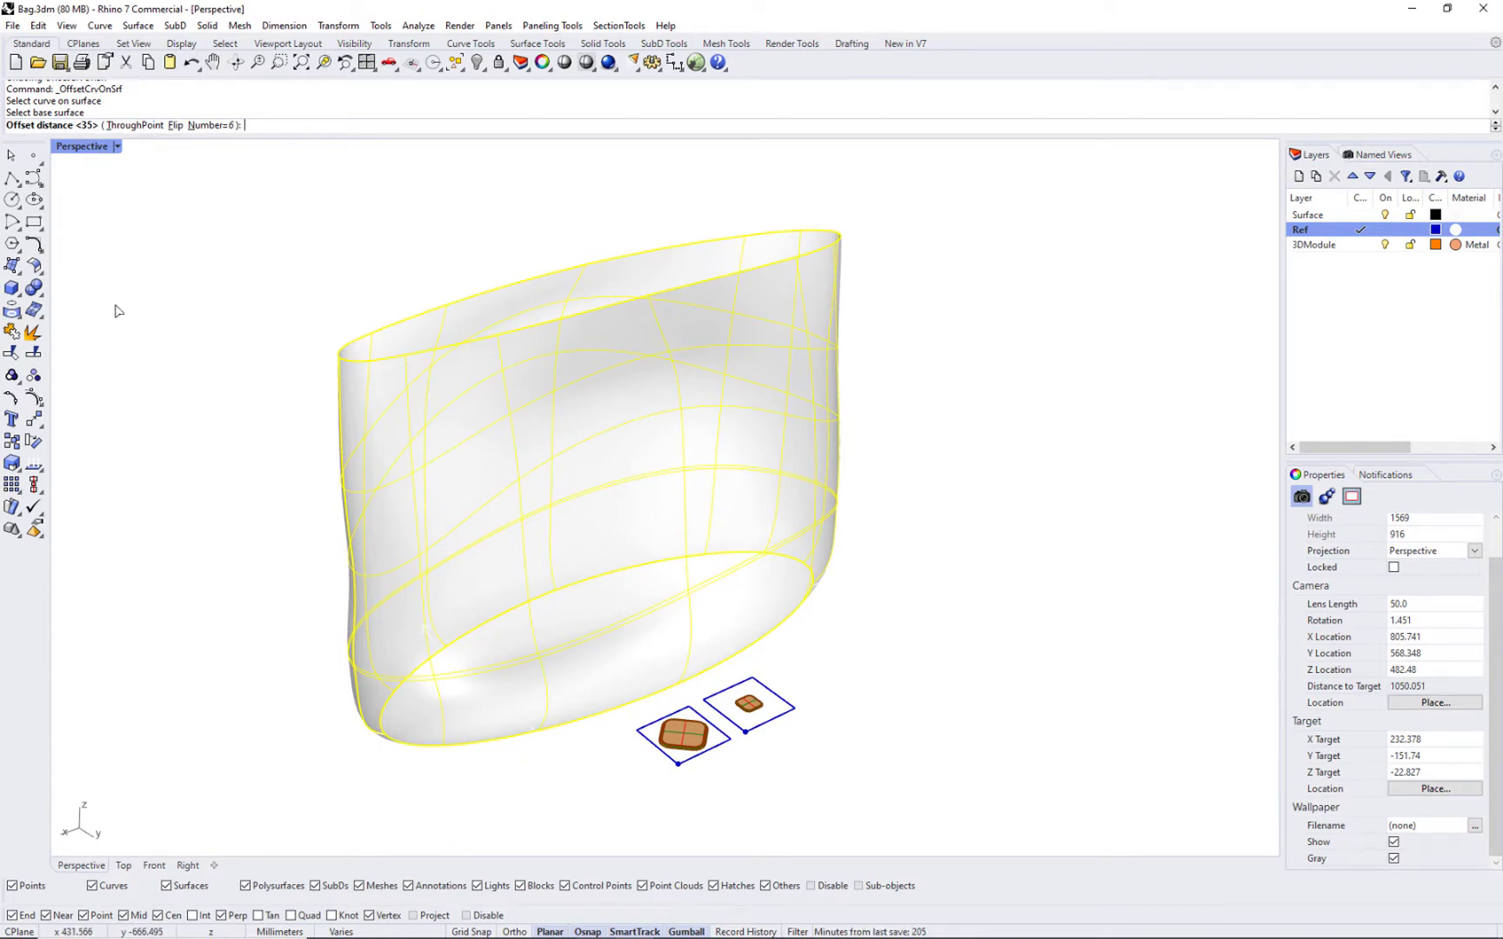
key(Return)
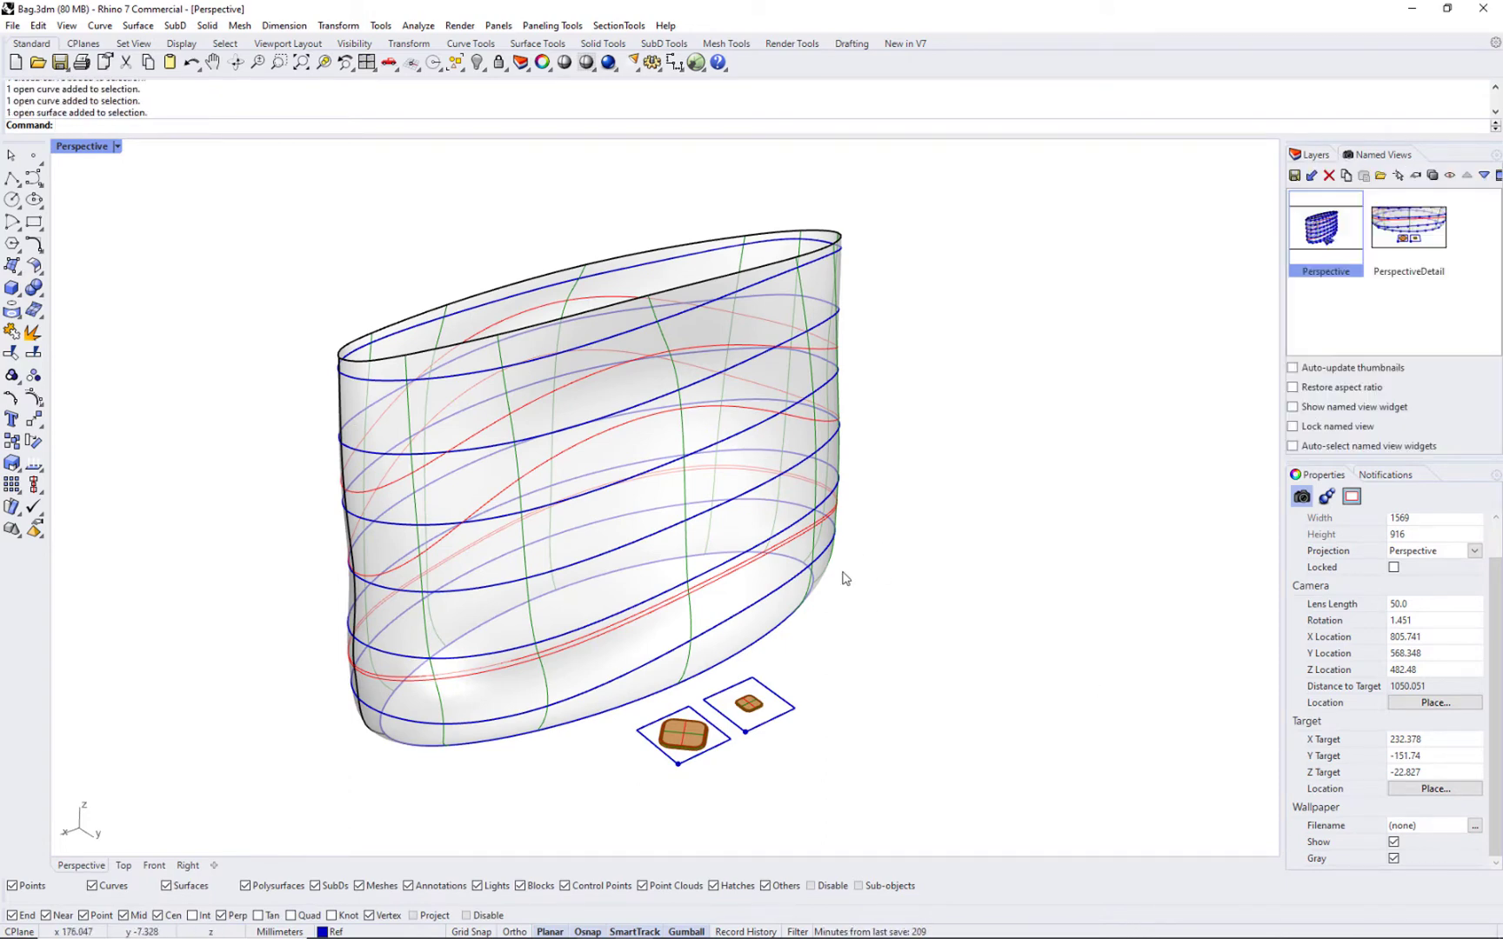
key(ctrl+z)
Start Divide Array of Curves and select the bag's seven helix curves from bottom to top
click(553, 27)
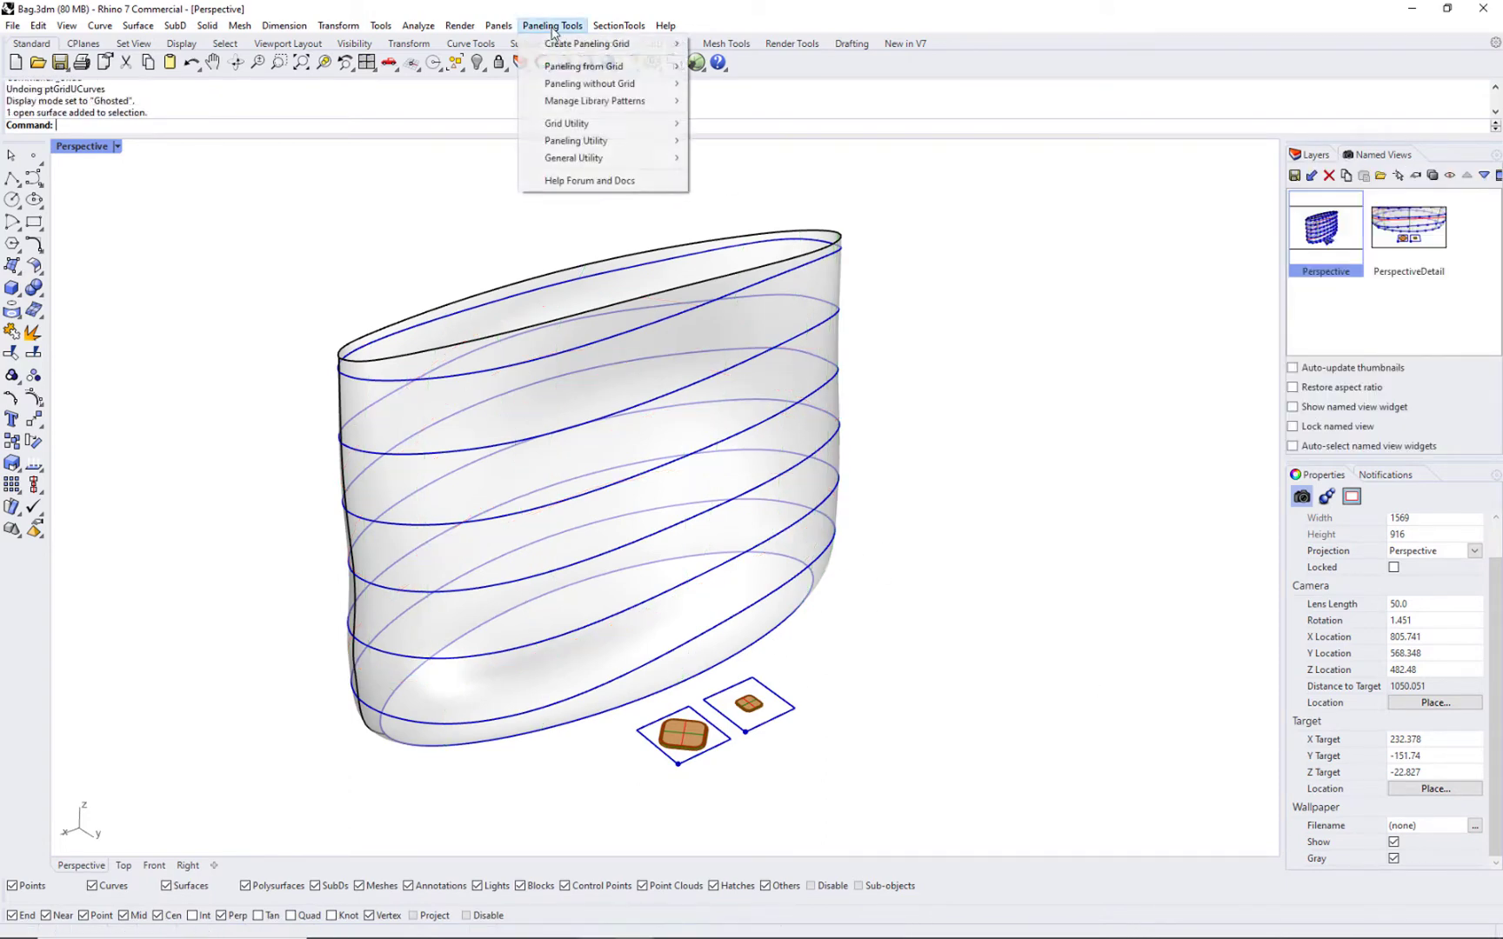
mouse_move(581, 45)
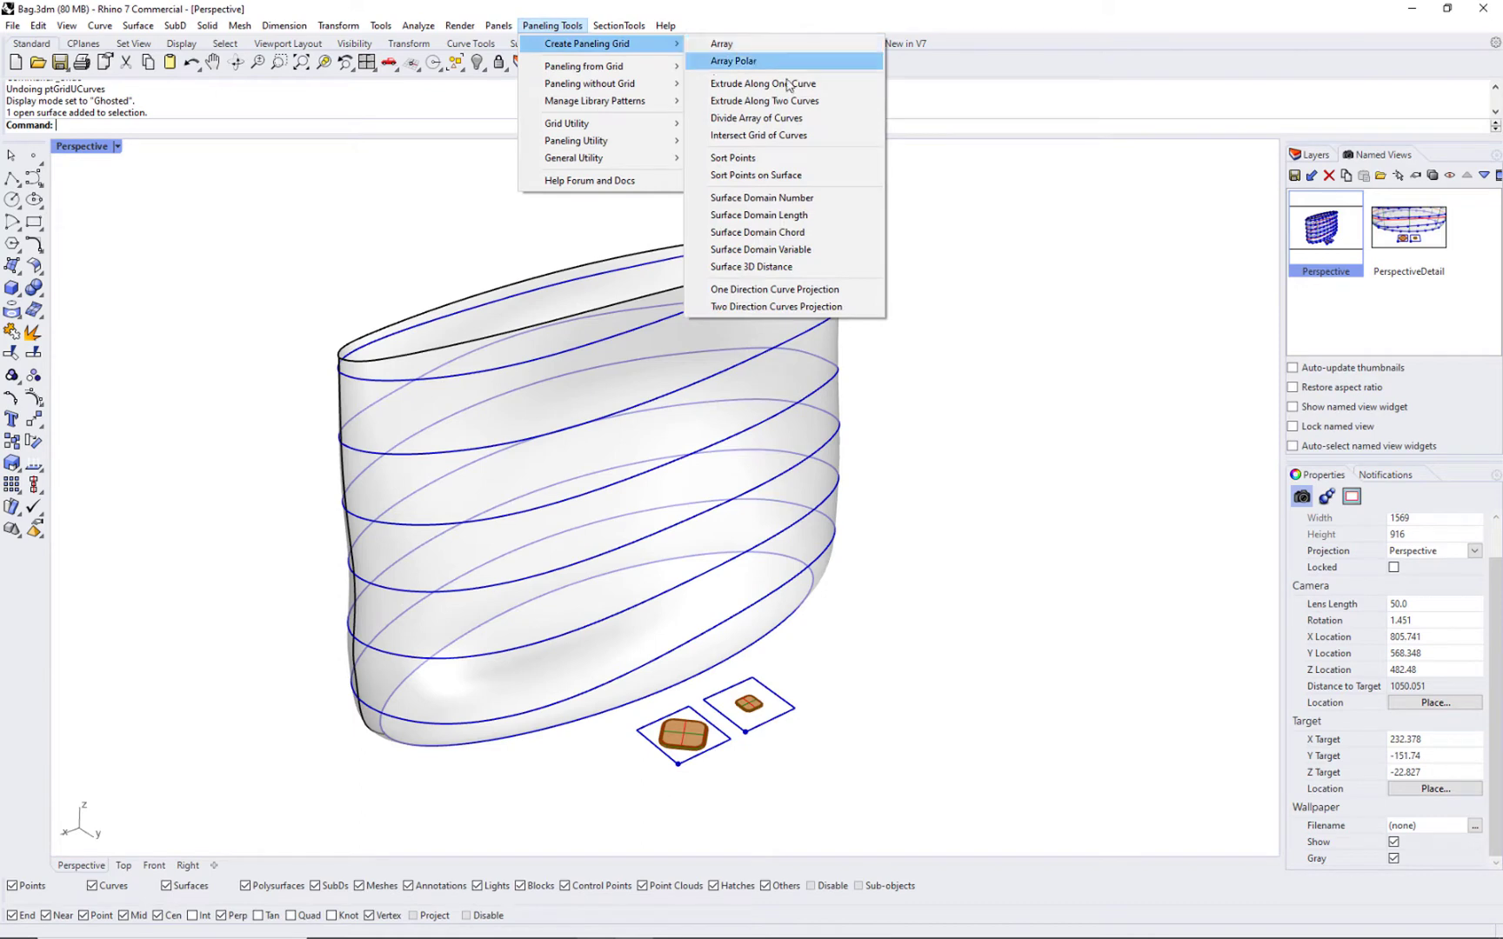
click(824, 122)
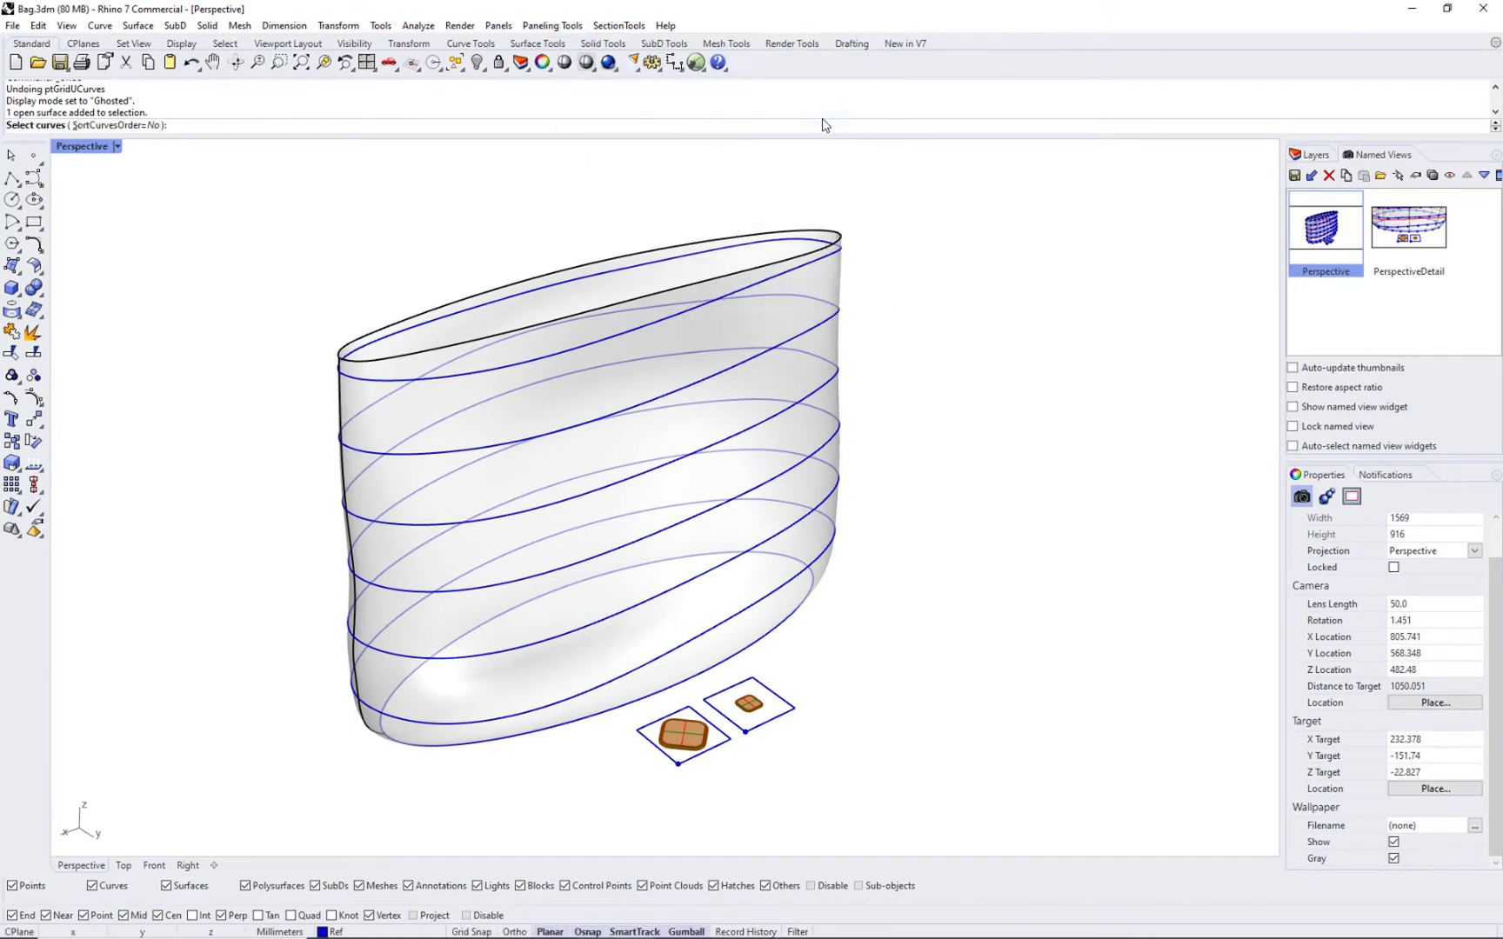
click(783, 628)
click(830, 674)
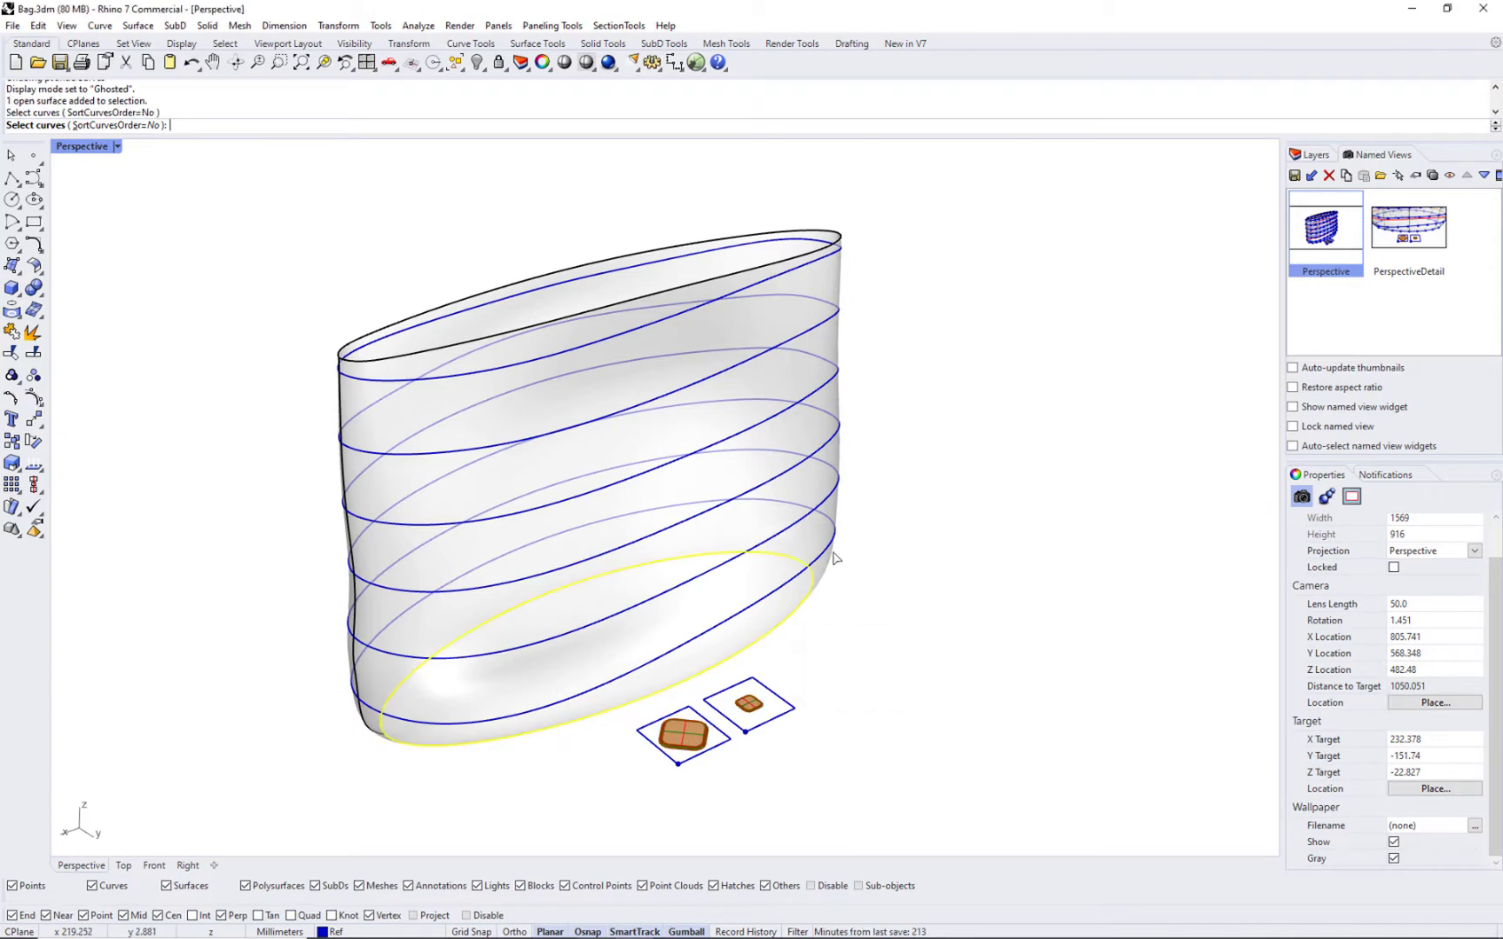
click(824, 544)
click(828, 496)
click(828, 439)
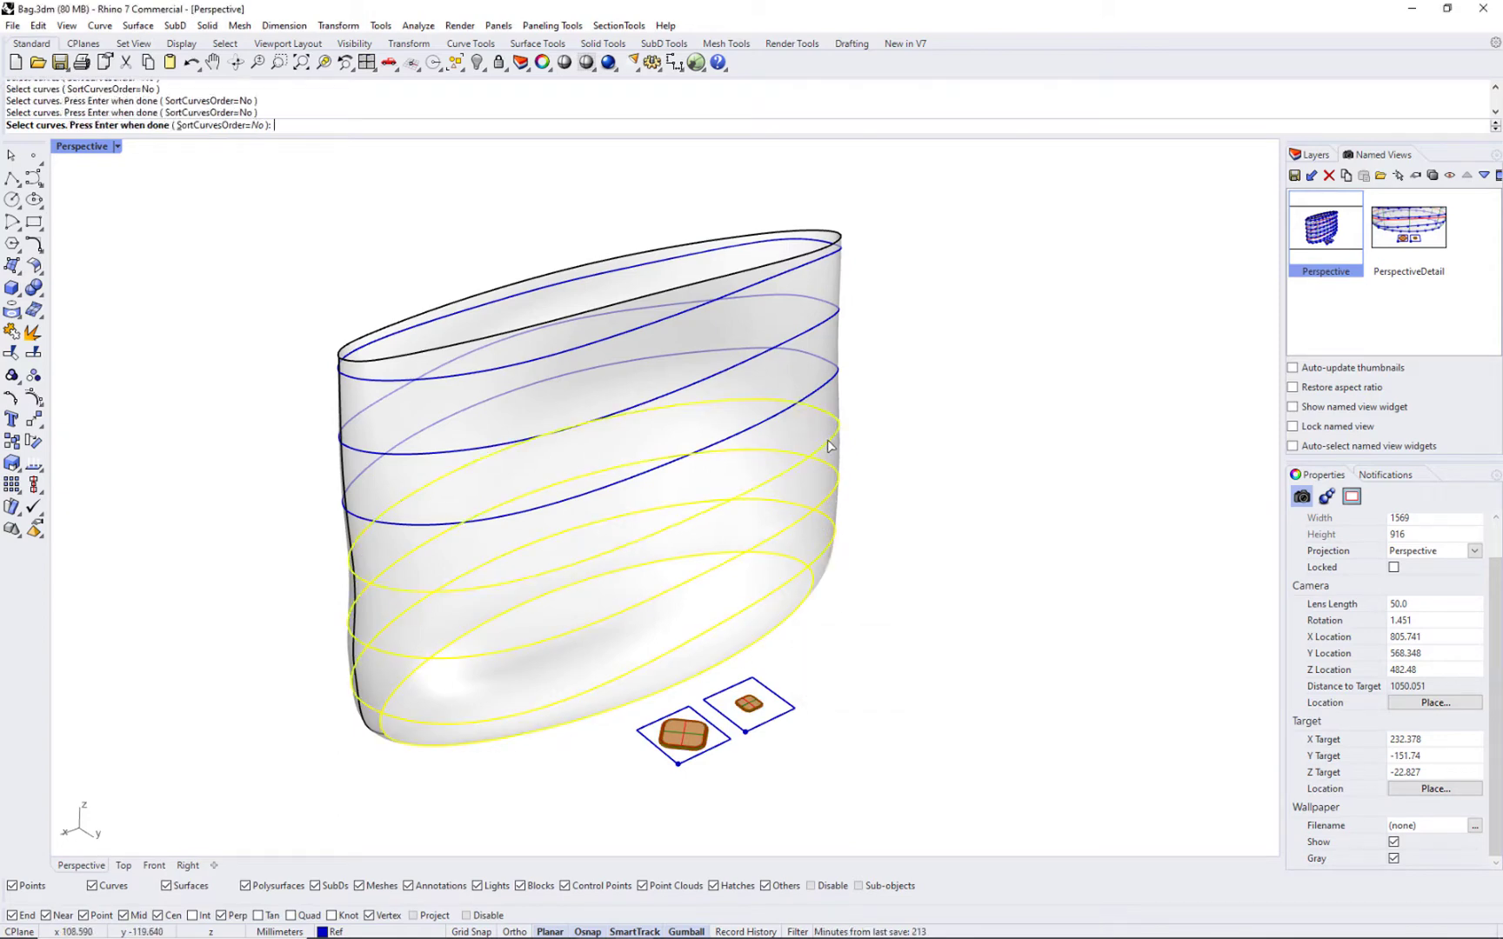
click(828, 387)
click(834, 316)
click(814, 261)
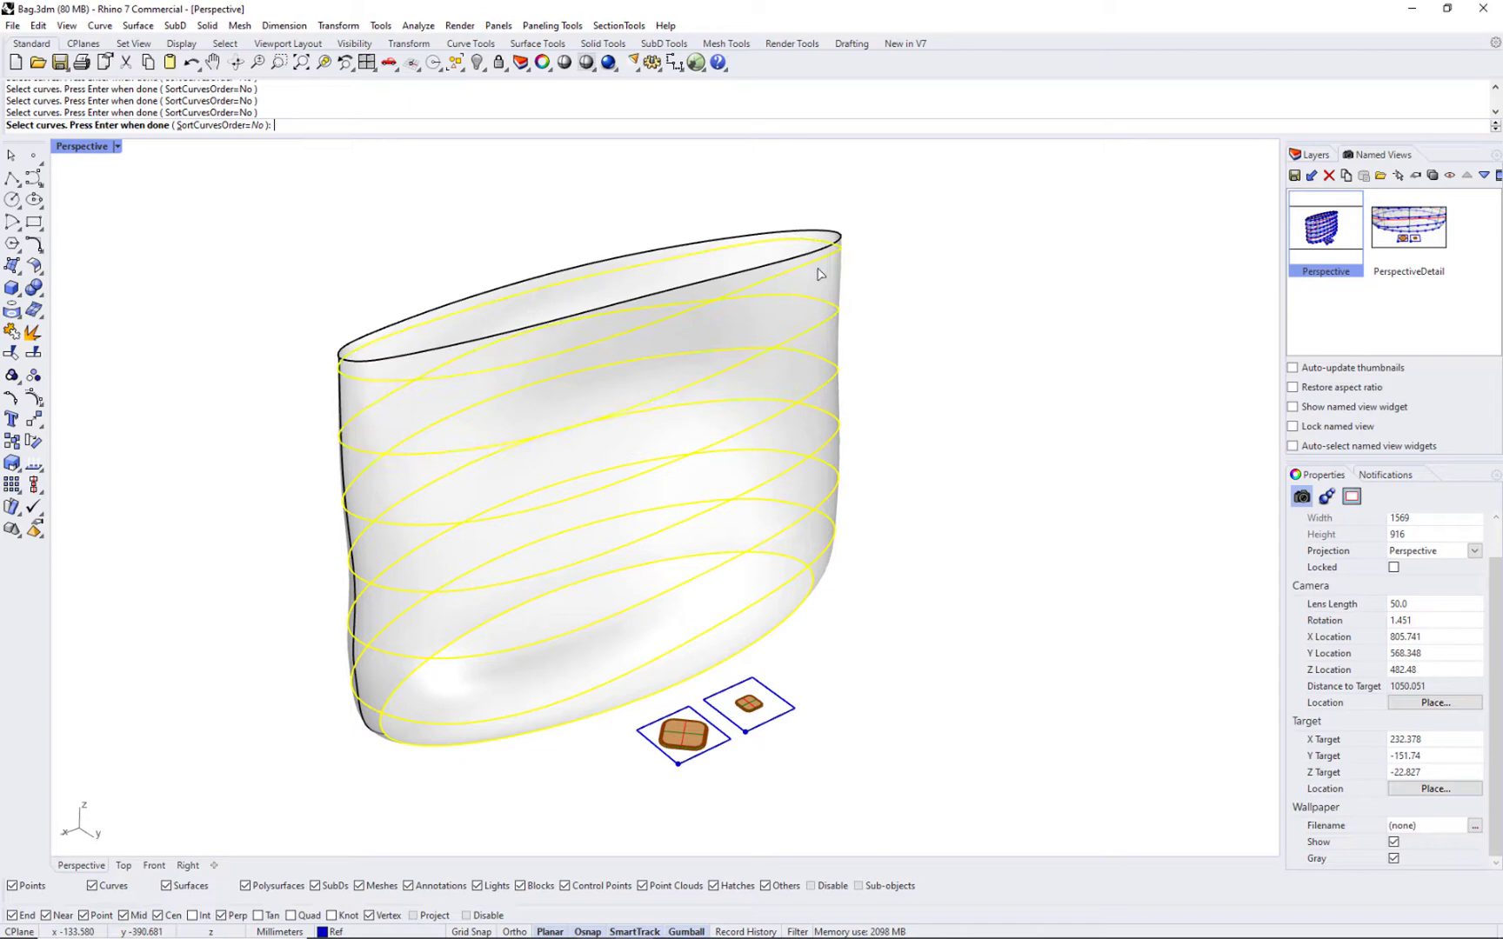
key(Return)
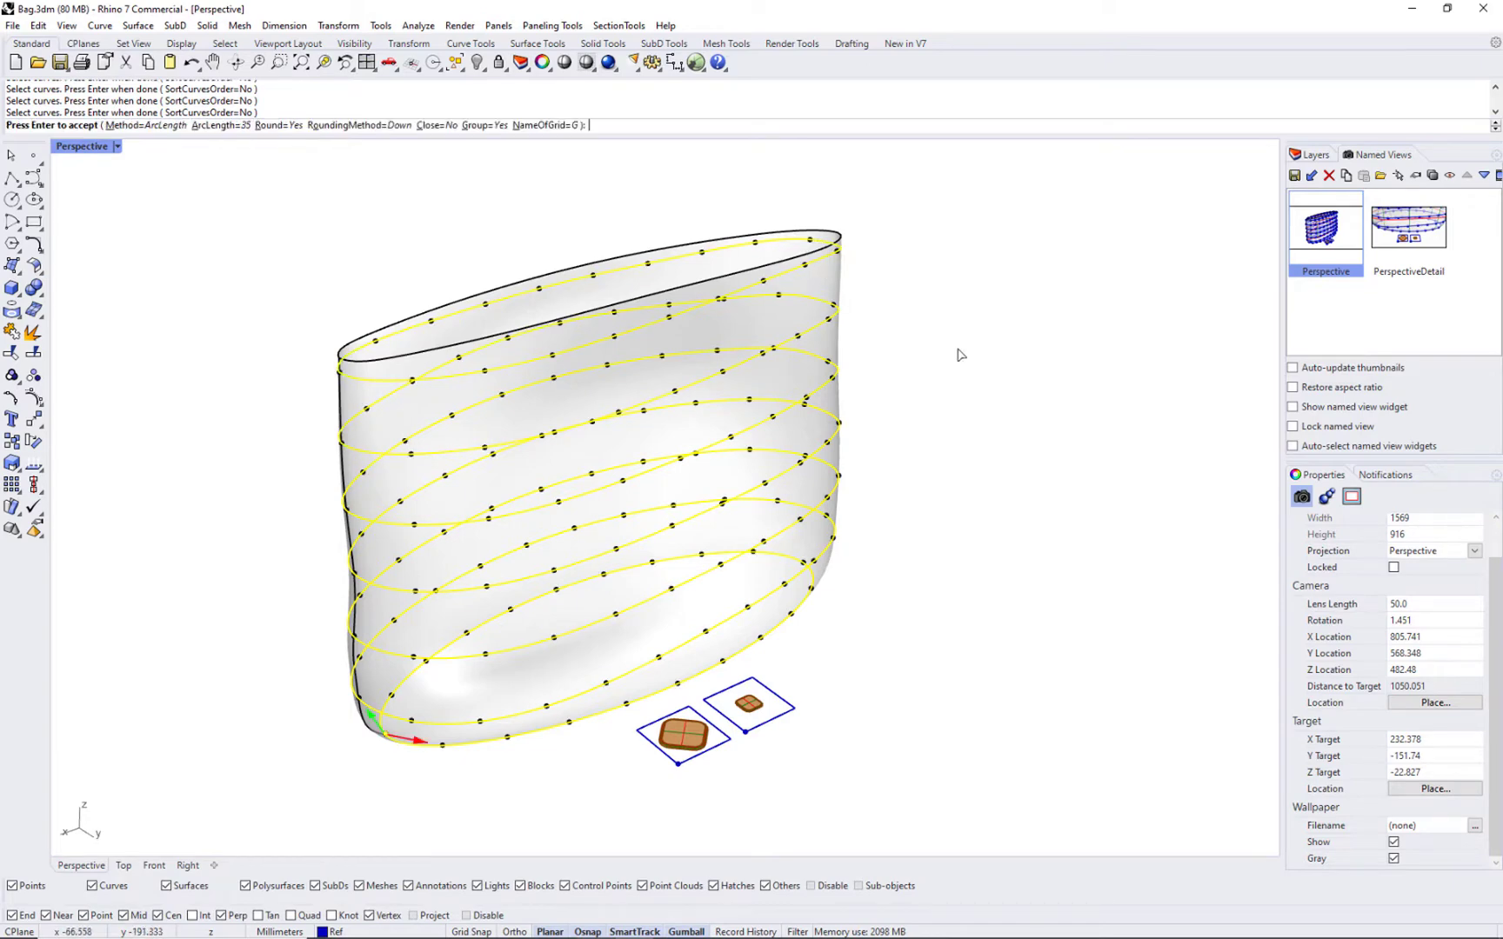
Divide each curve by number into 20 spans, creating a 147-point grid
click(154, 126)
click(134, 126)
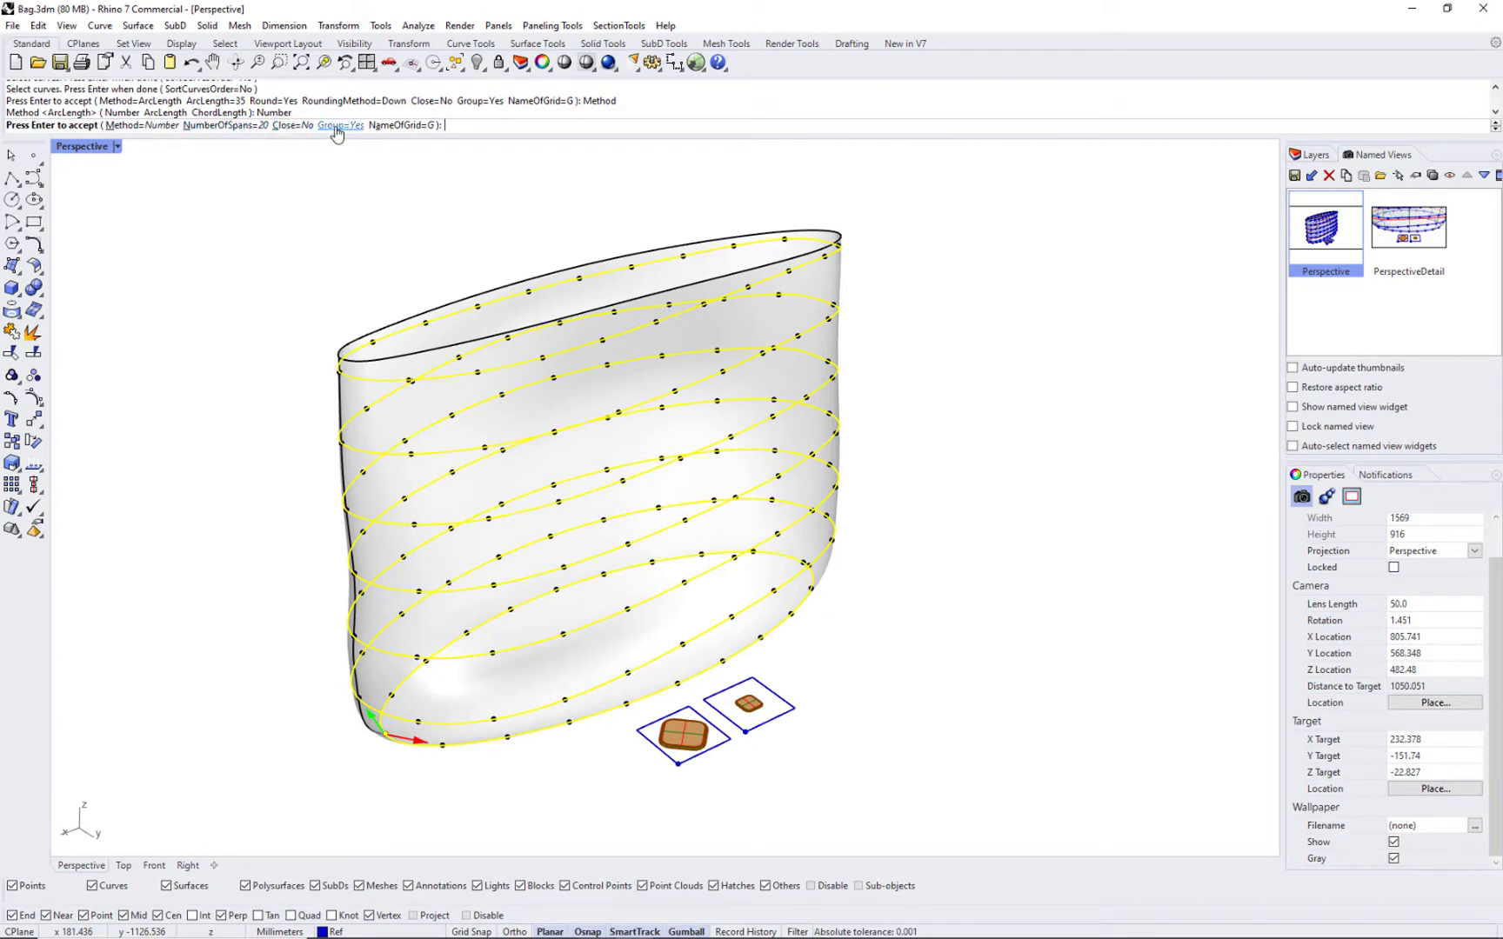
key(Return)
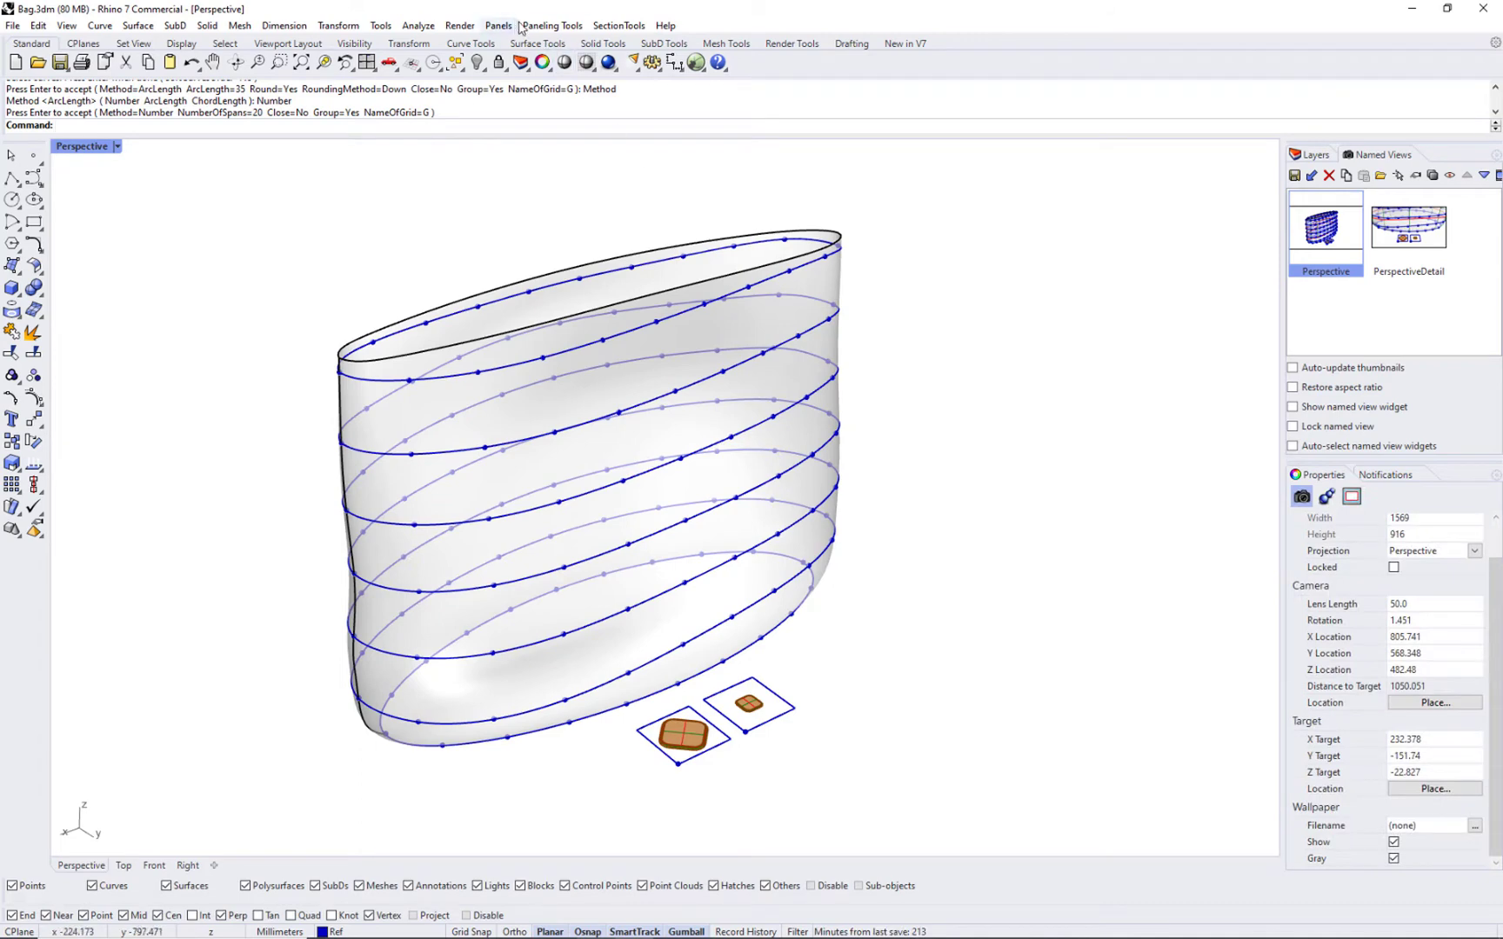
click(552, 25)
Start Orient 2D/3D module to Grid with the large module and its origin, x and y reference points
mouse_move(592, 68)
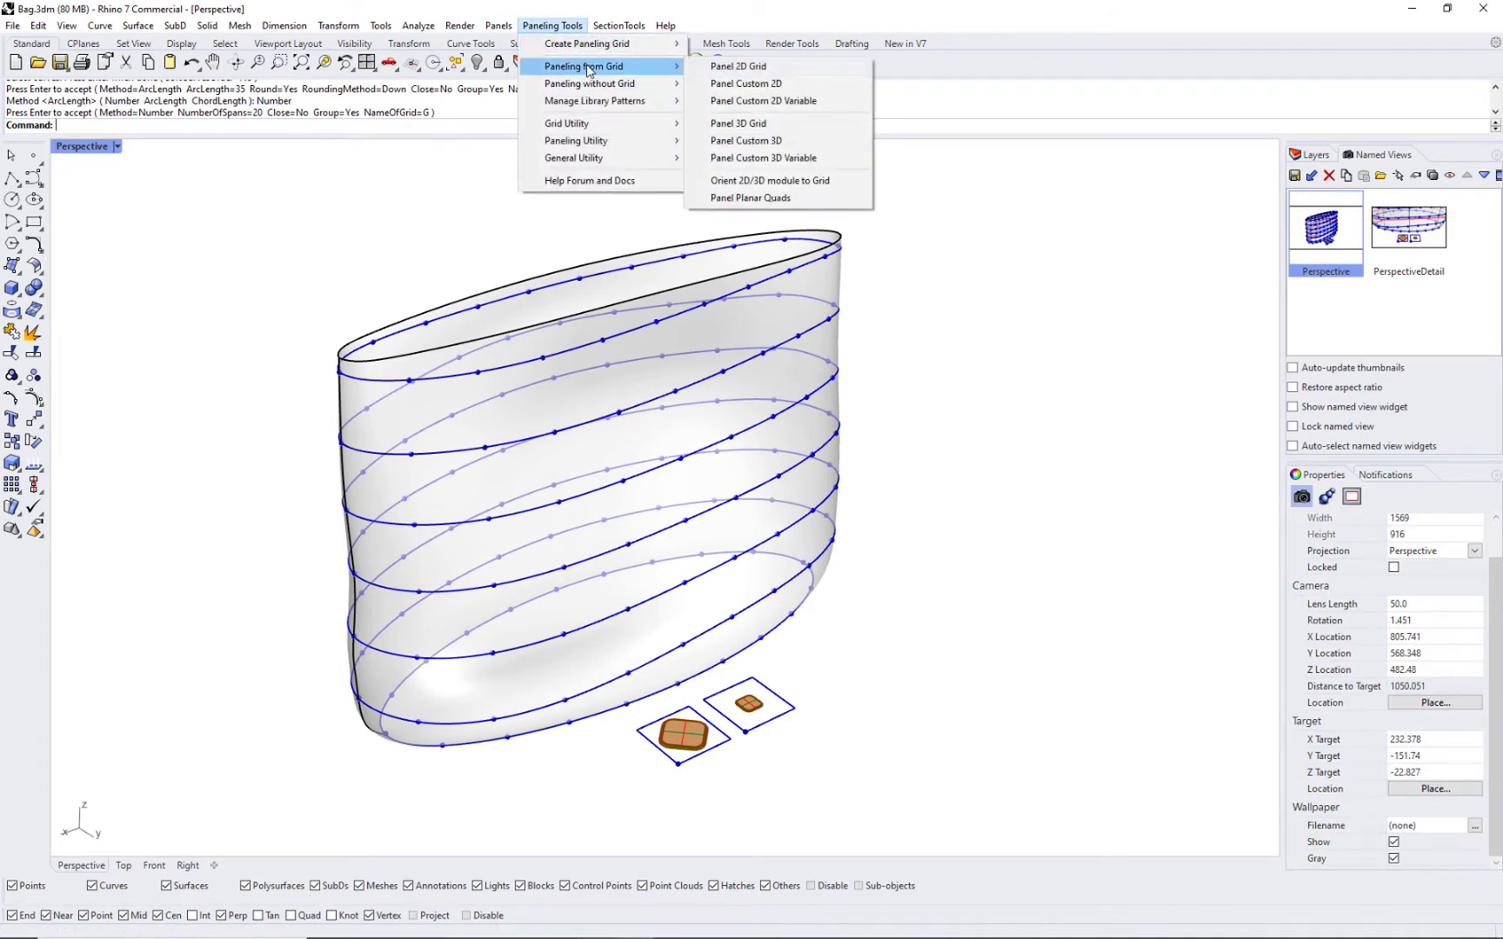
click(822, 180)
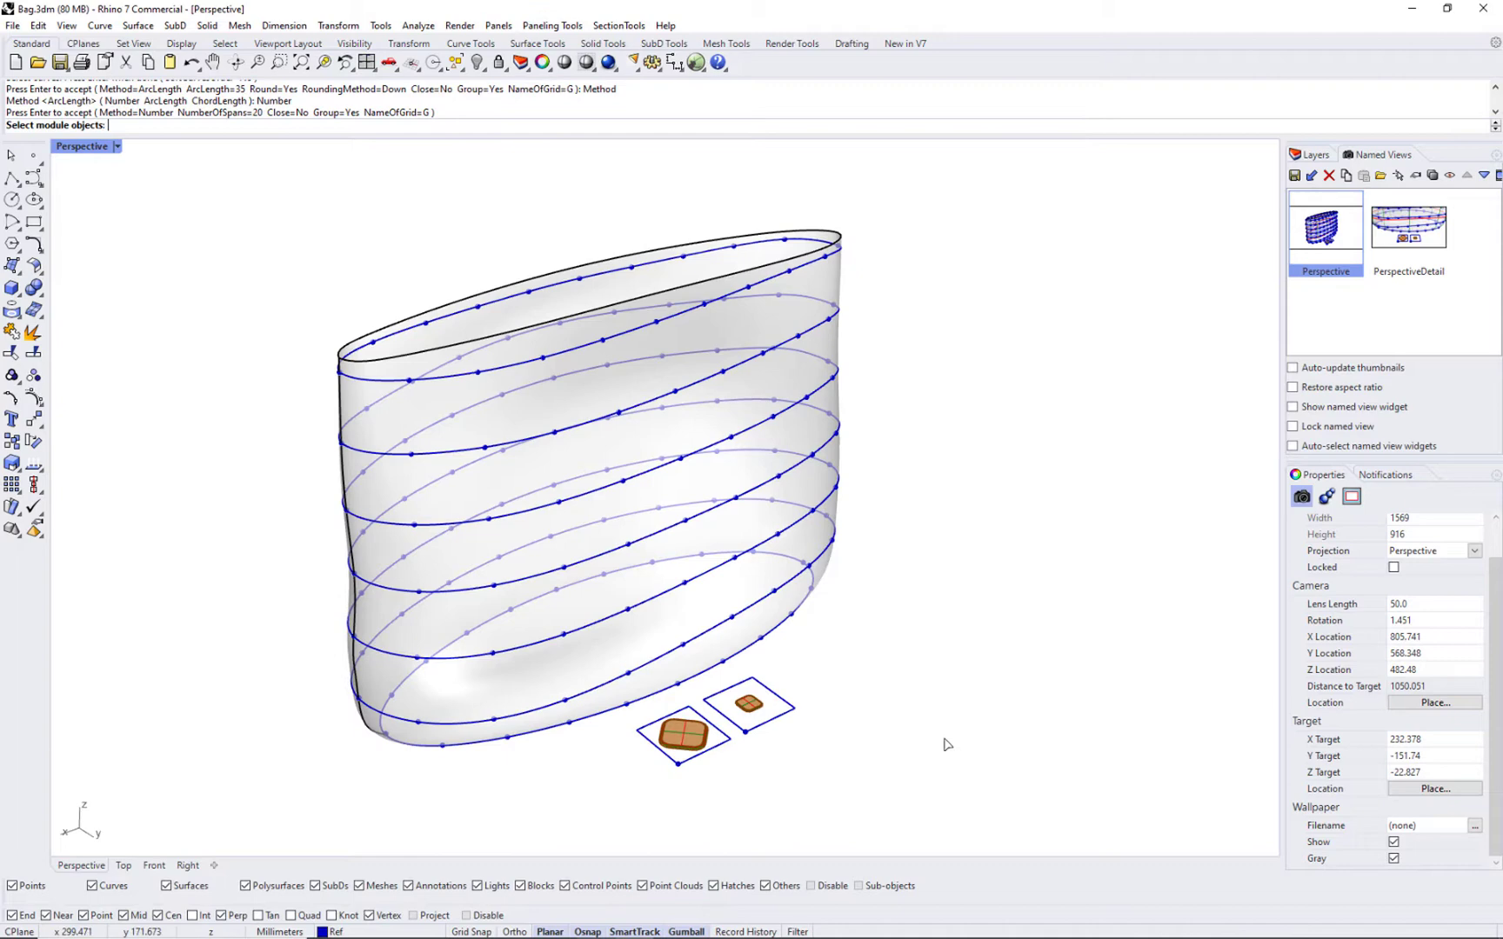
click(686, 738)
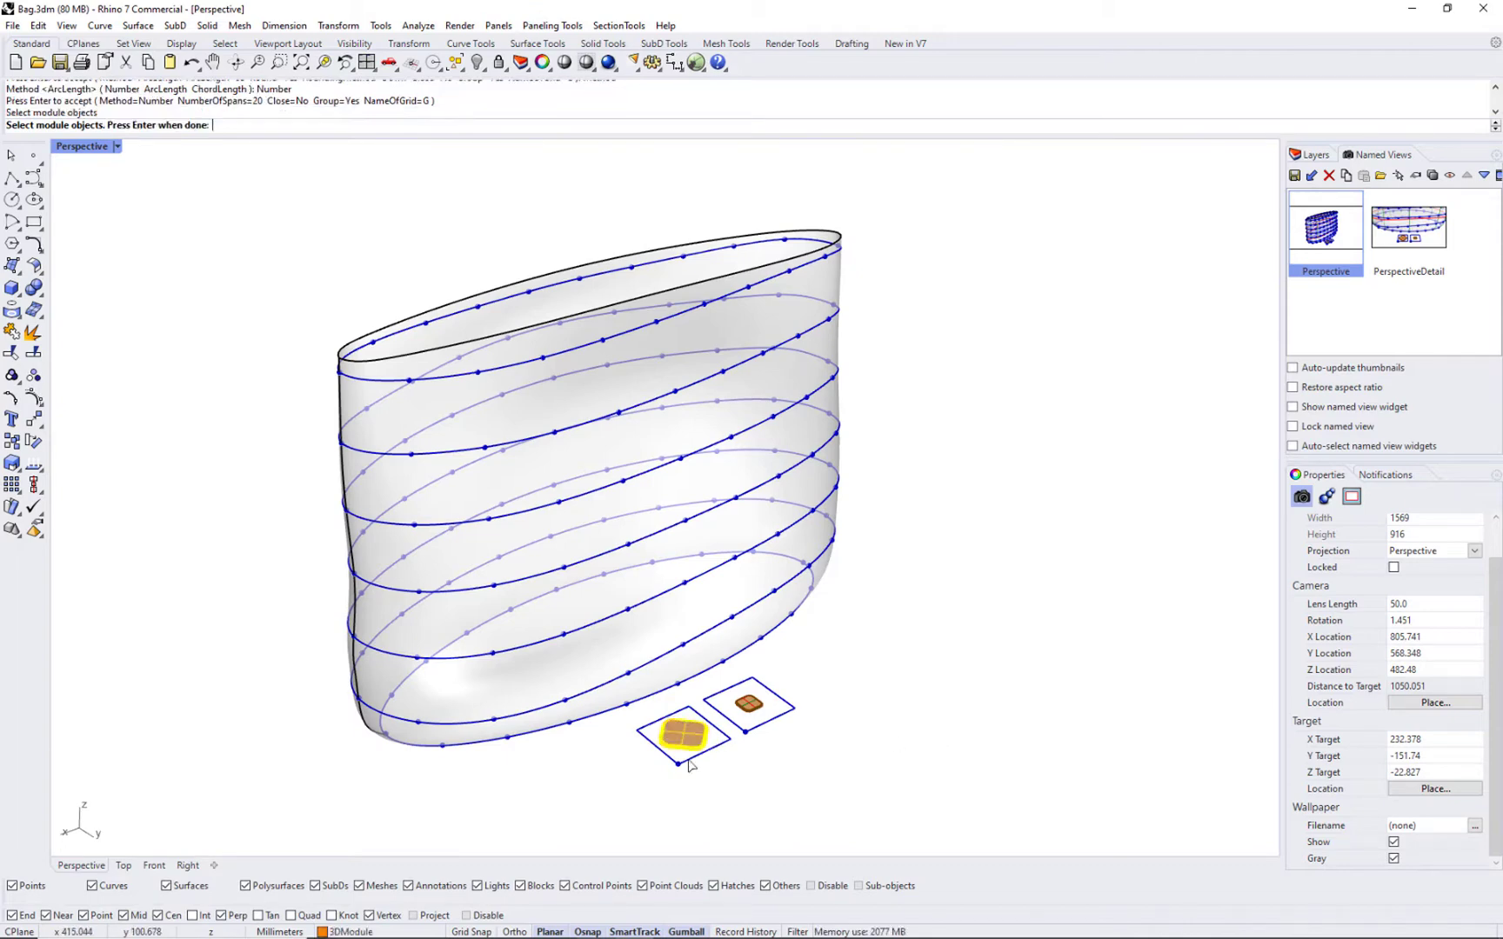
key(Return)
click(678, 763)
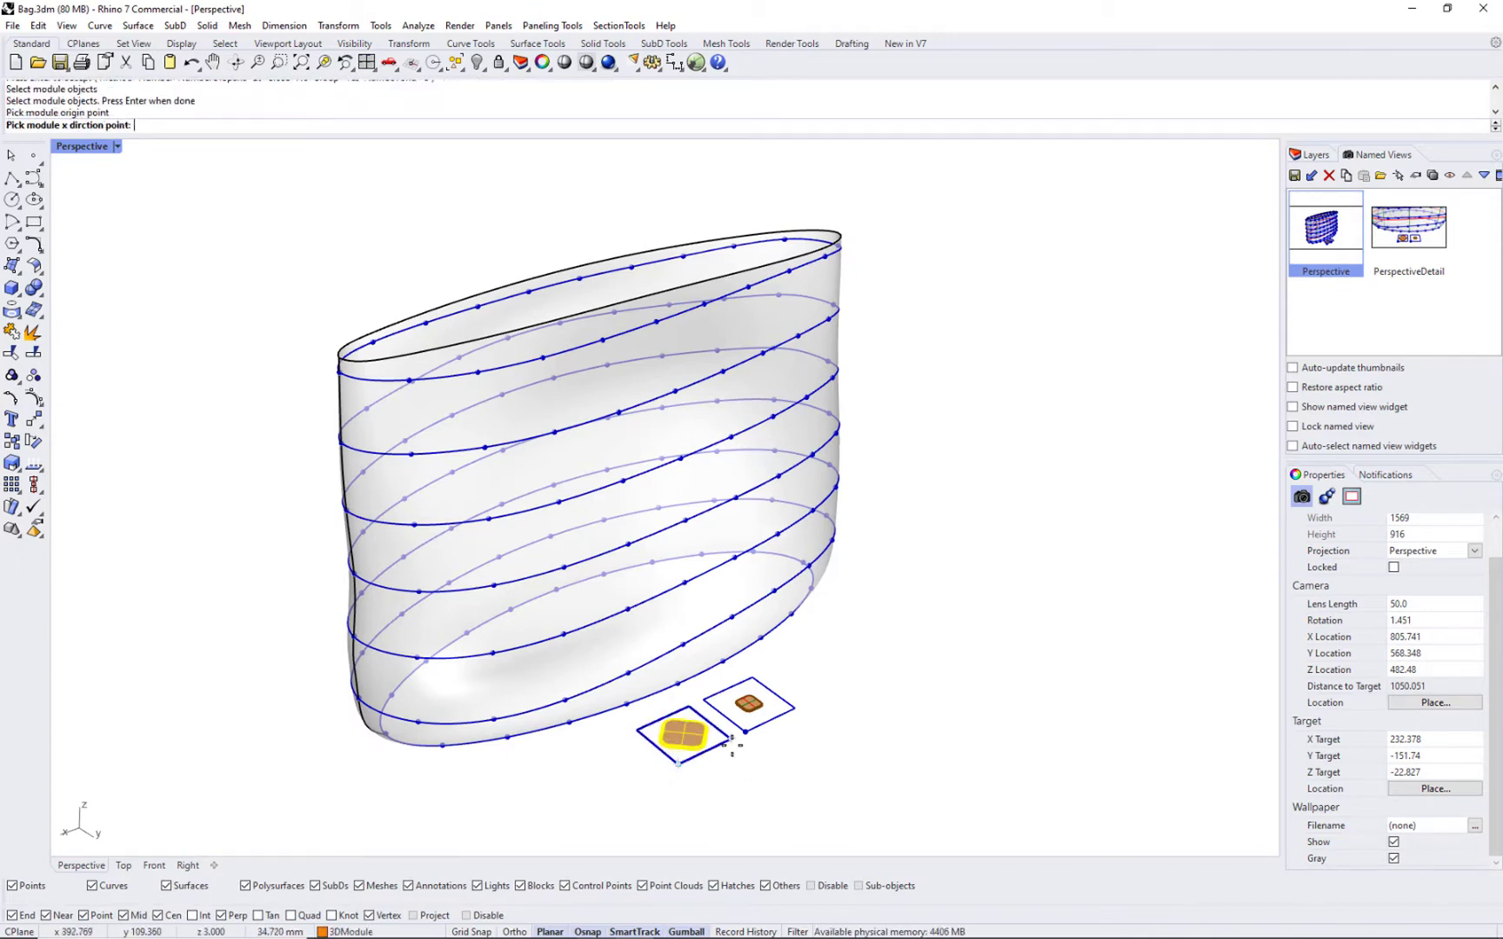
click(727, 753)
click(639, 730)
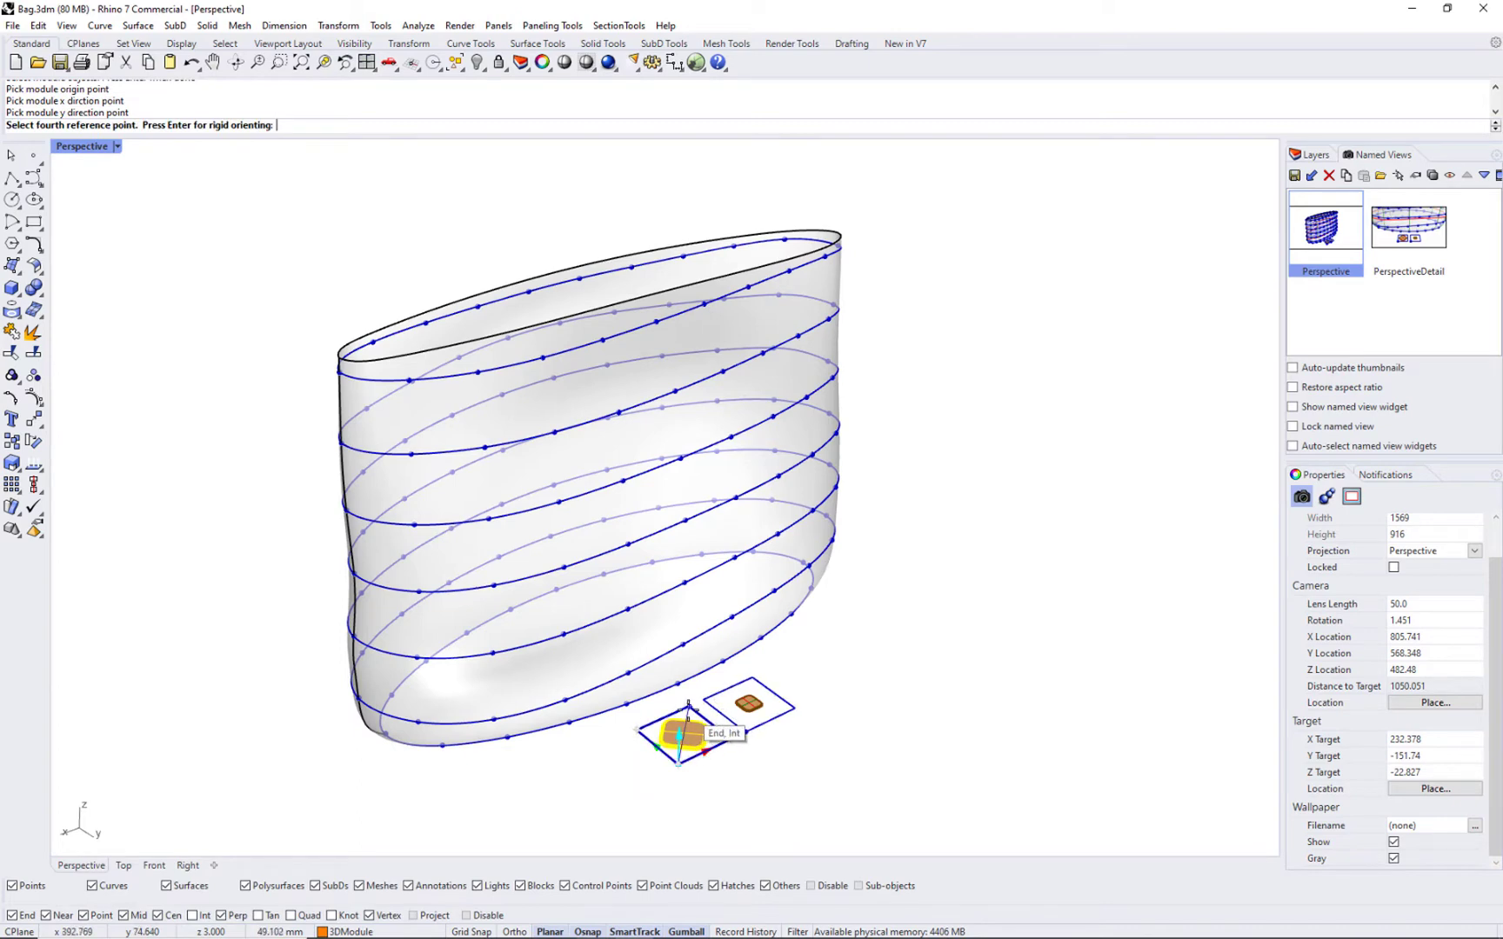
key(Return)
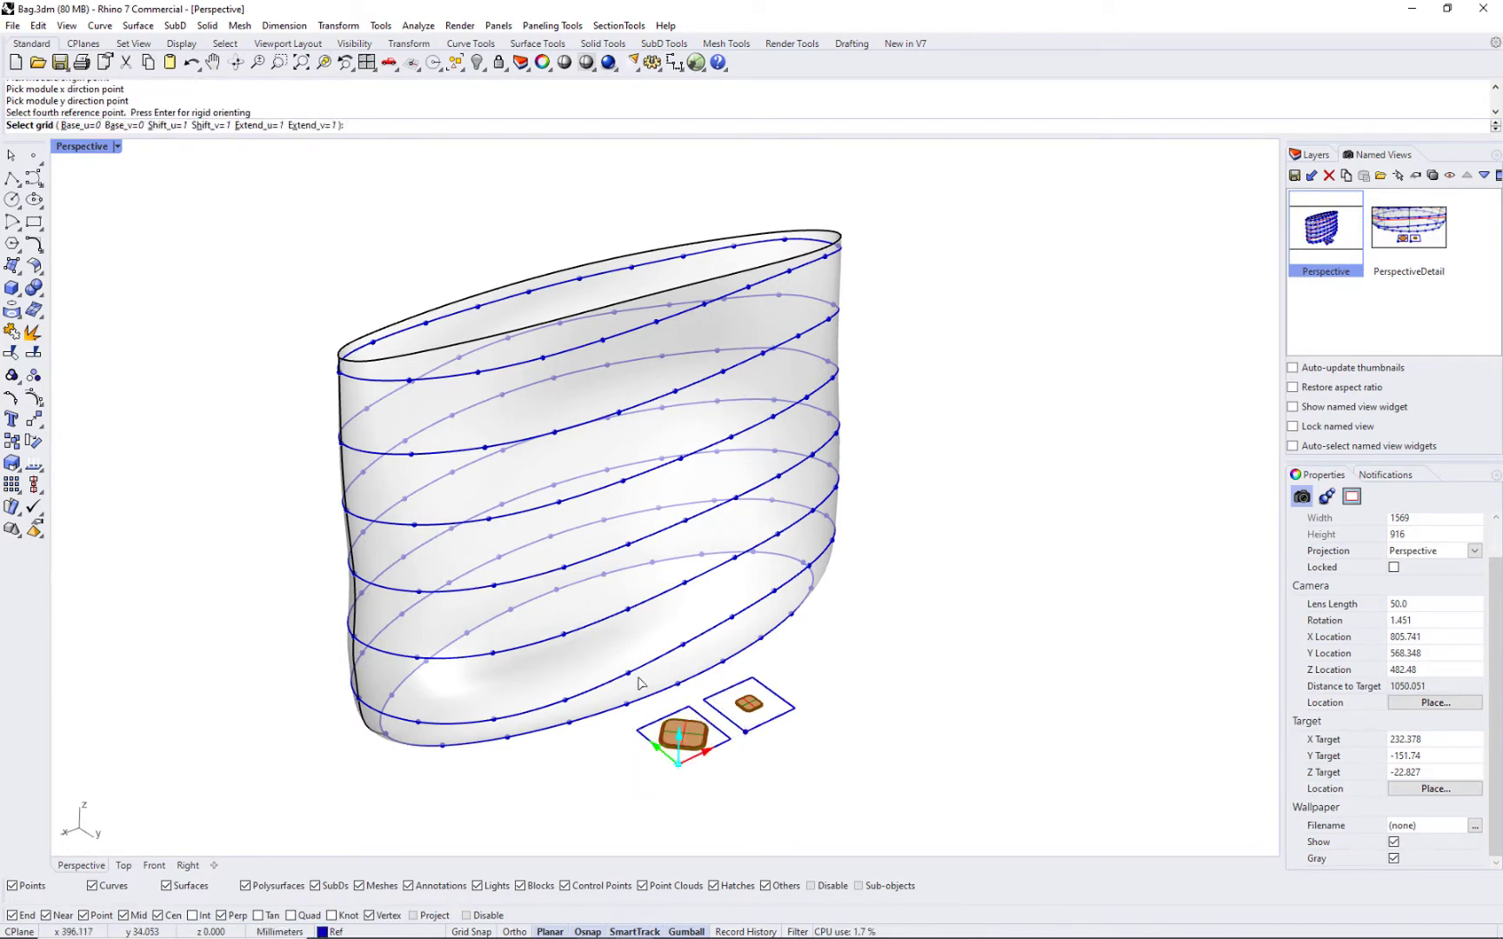
Place 120 large modules on the ring-curve grid over the bag, view them Rendered, then return to Ghosted
click(633, 679)
key(Return)
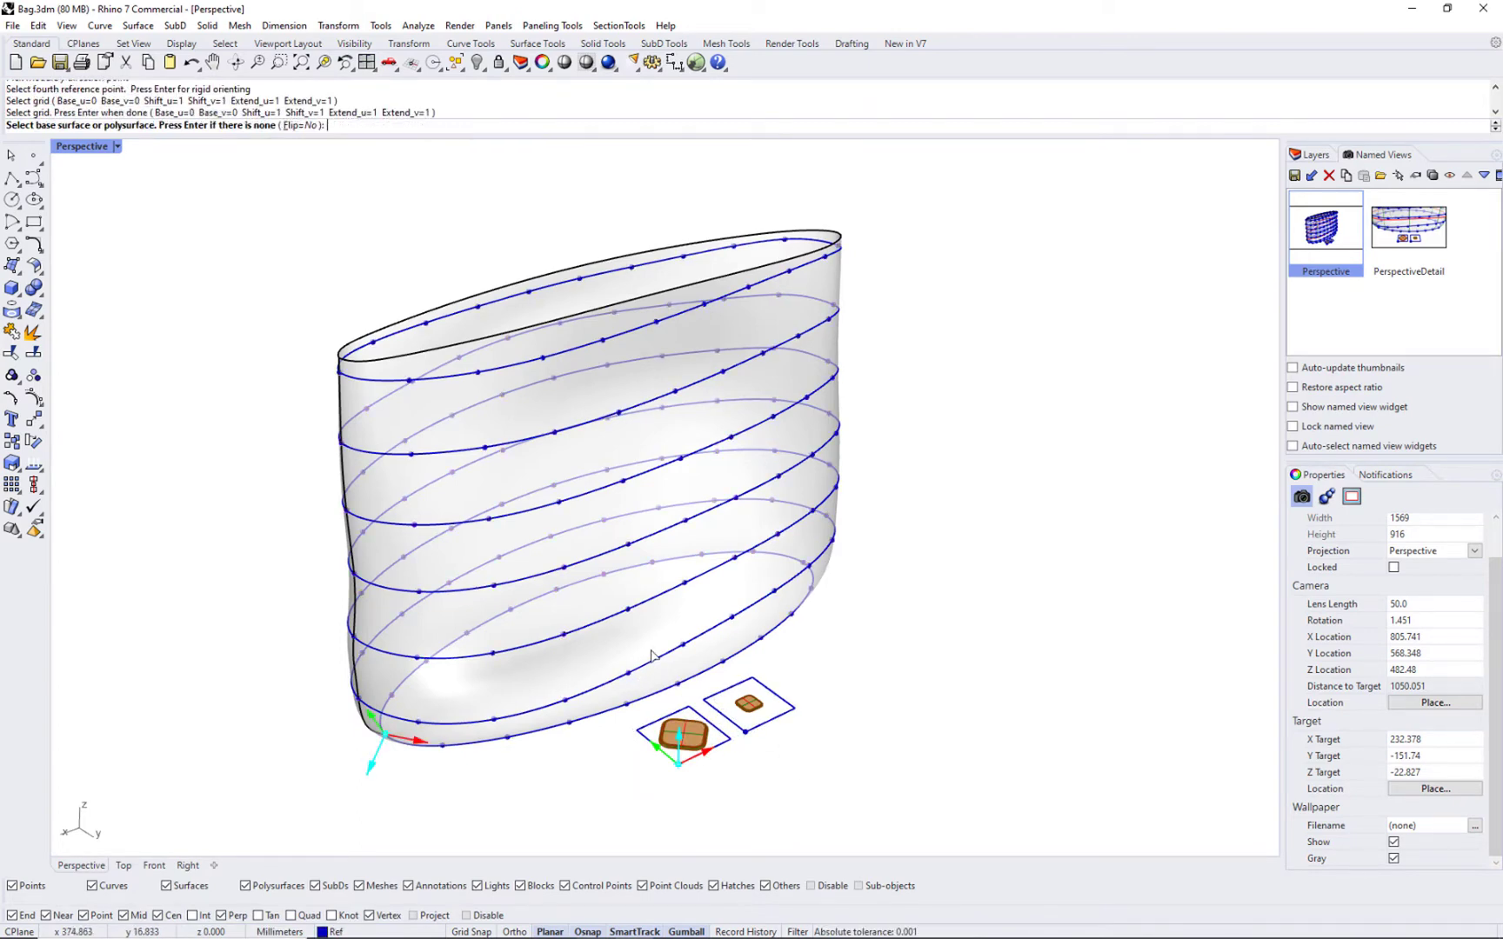
click(654, 660)
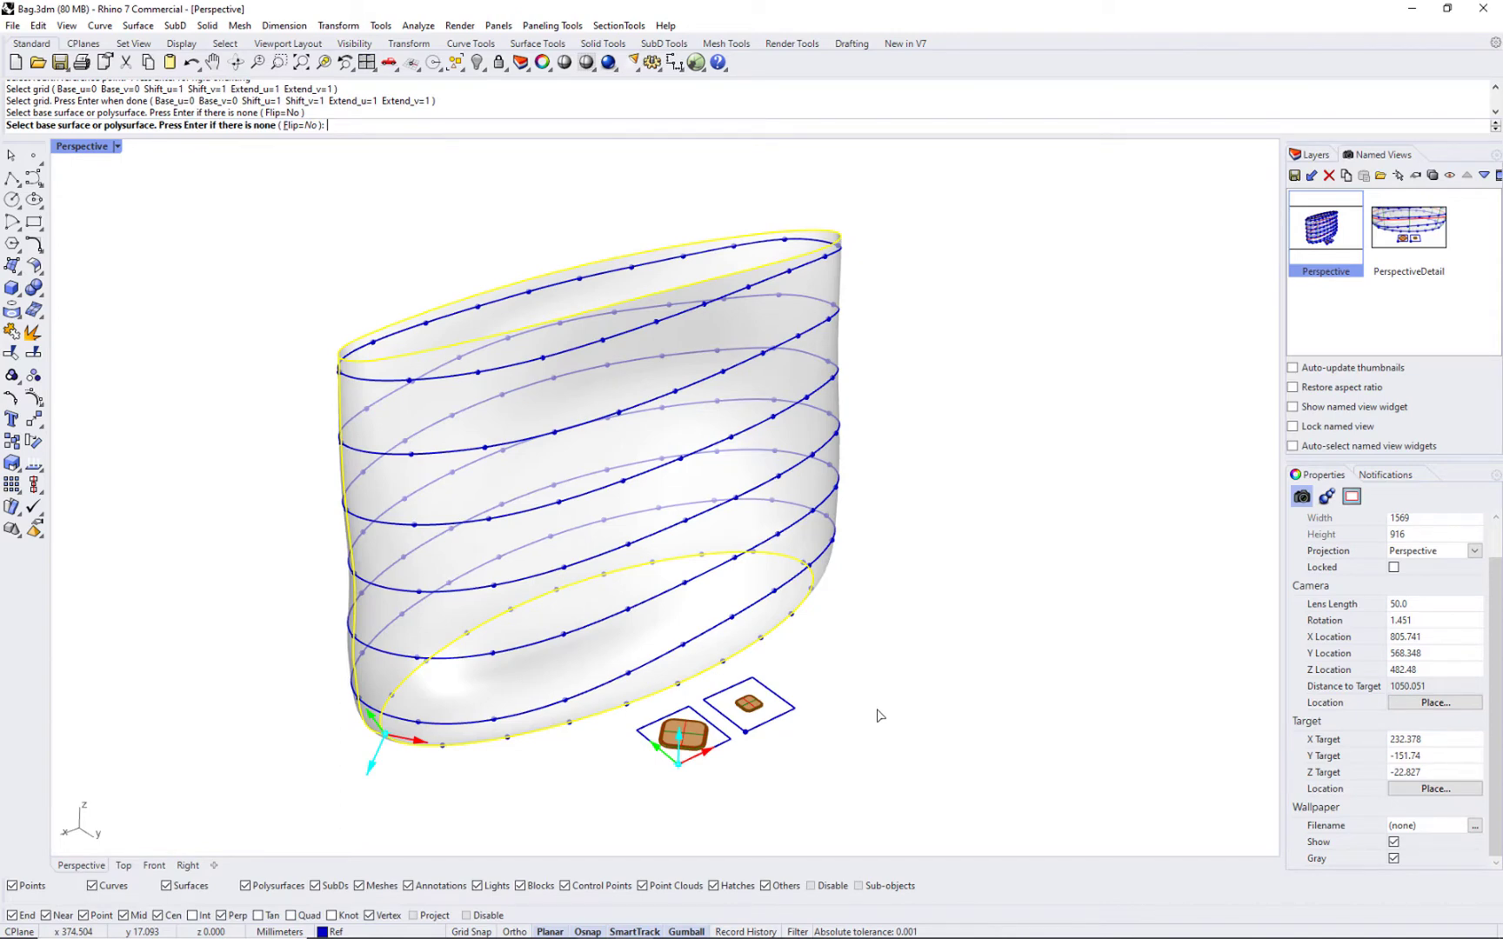
key(Return)
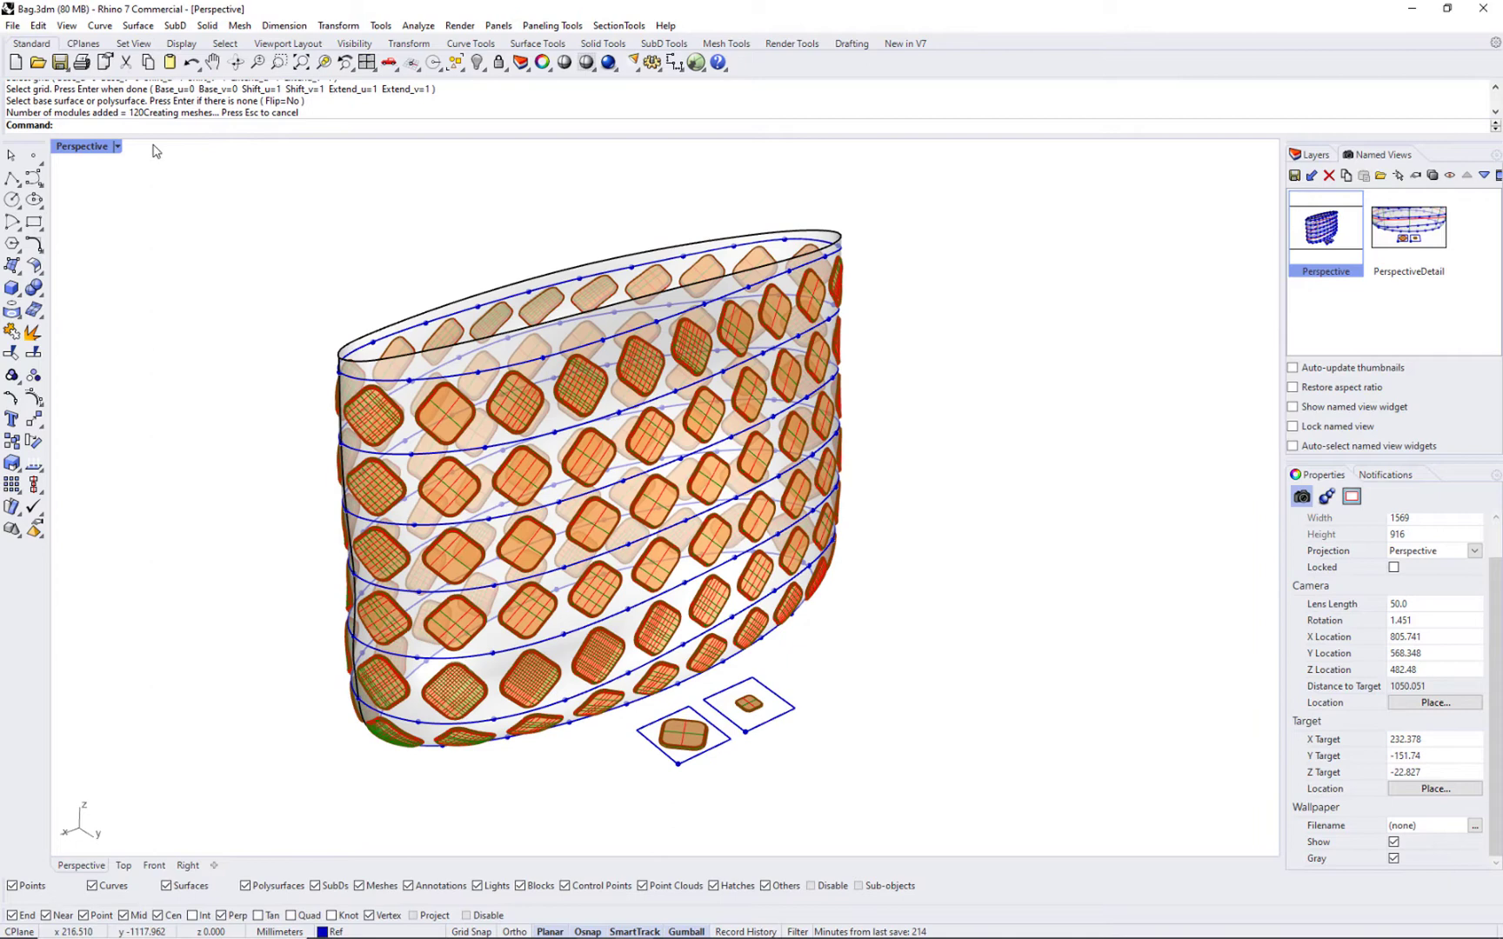
click(117, 148)
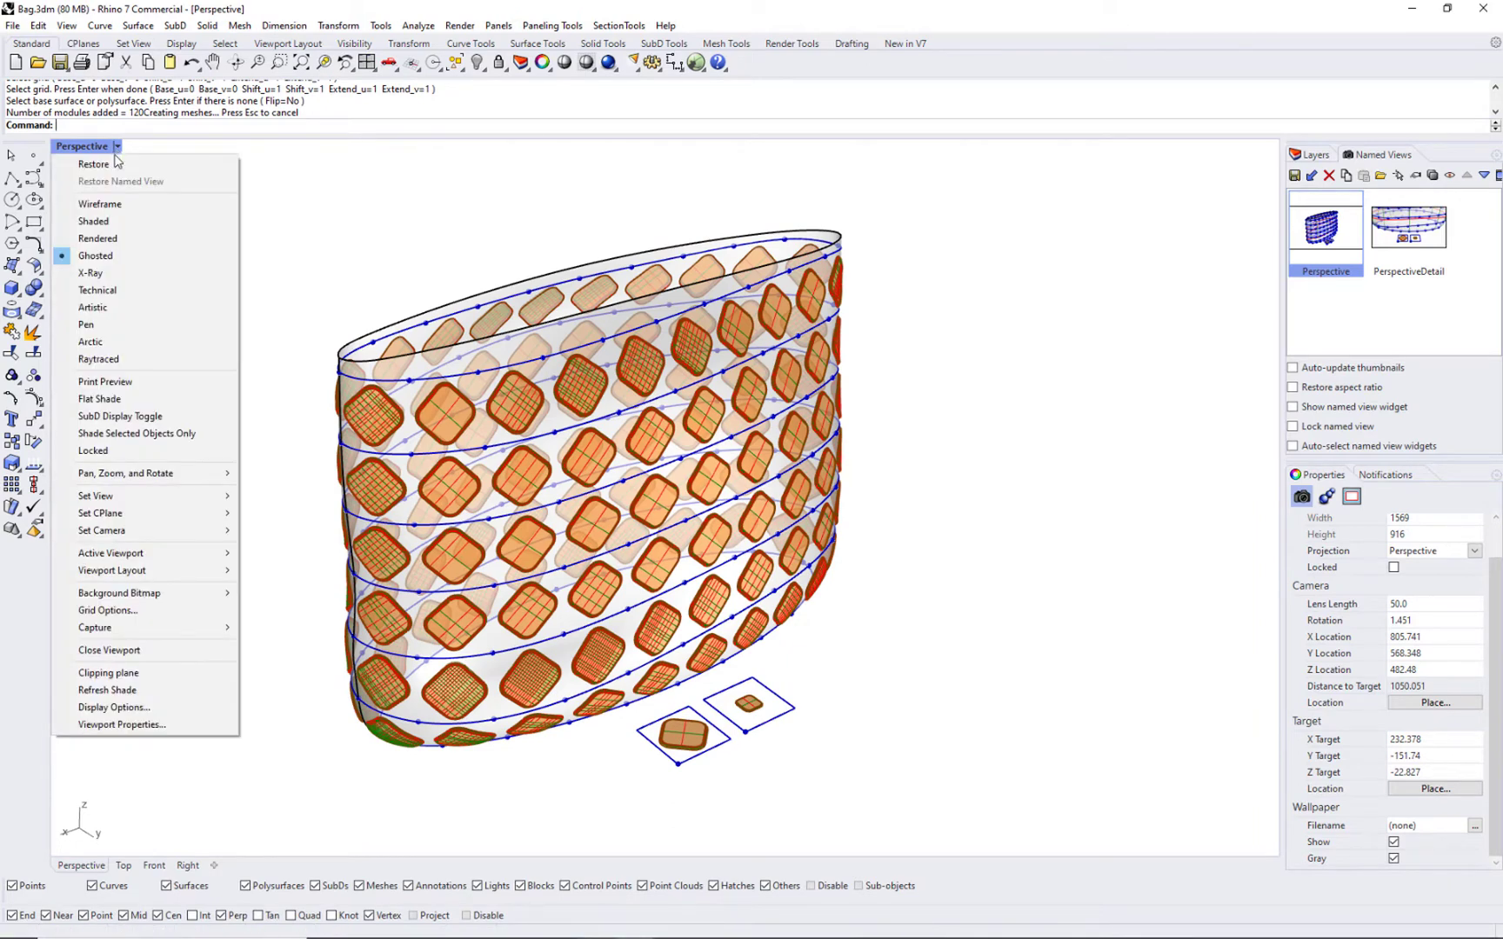
click(103, 239)
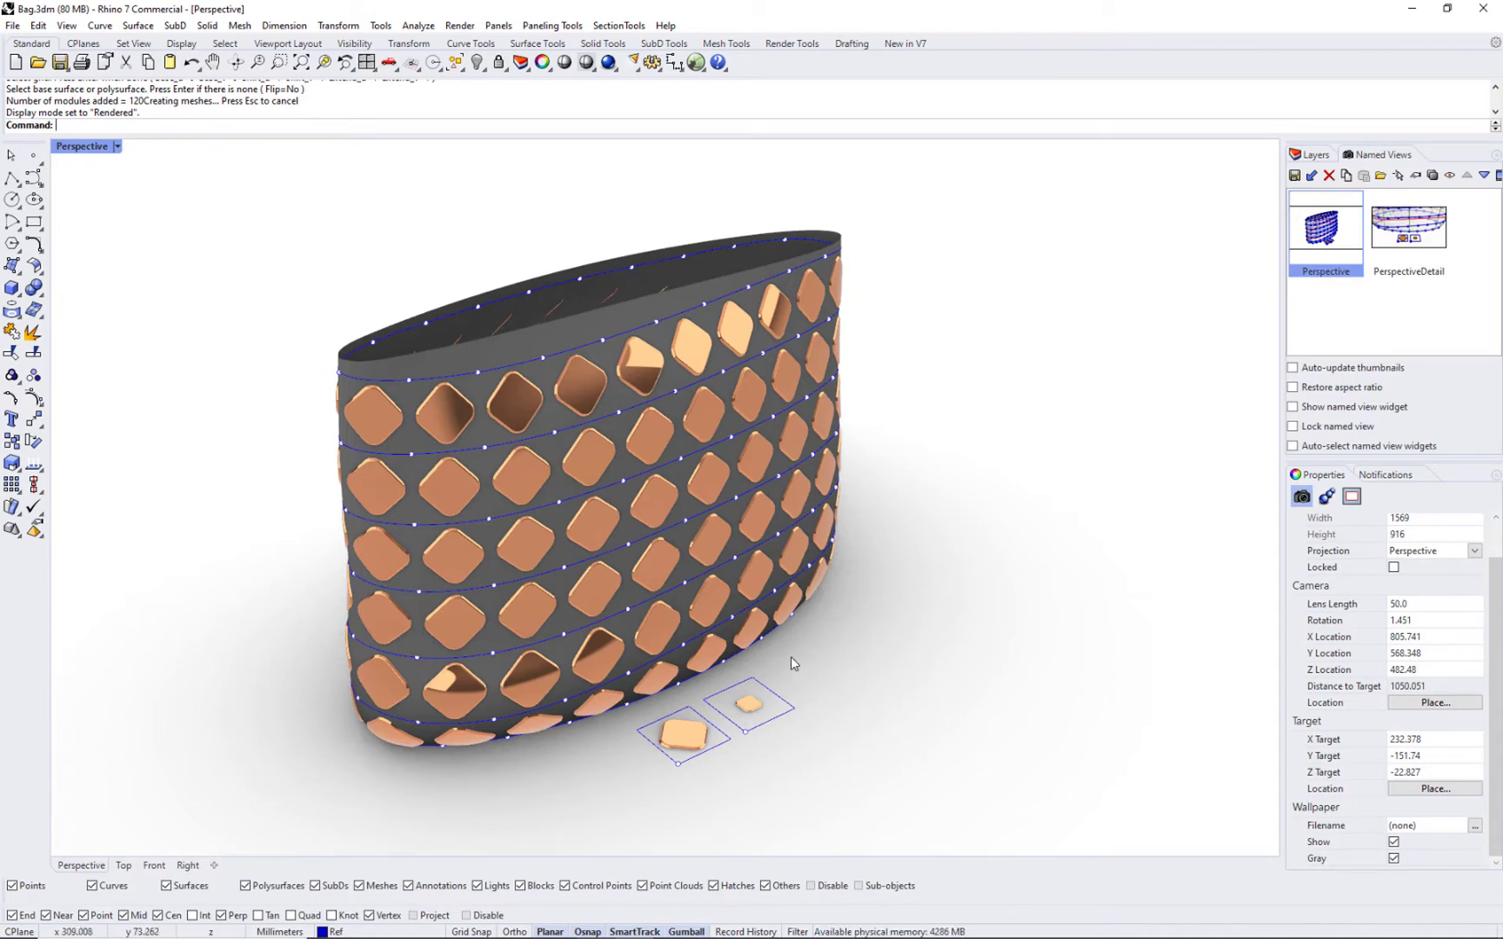
key(ctrl+alt+g)
Extract the 120 centre points of the bag's paneling grid and colour them green
click(557, 26)
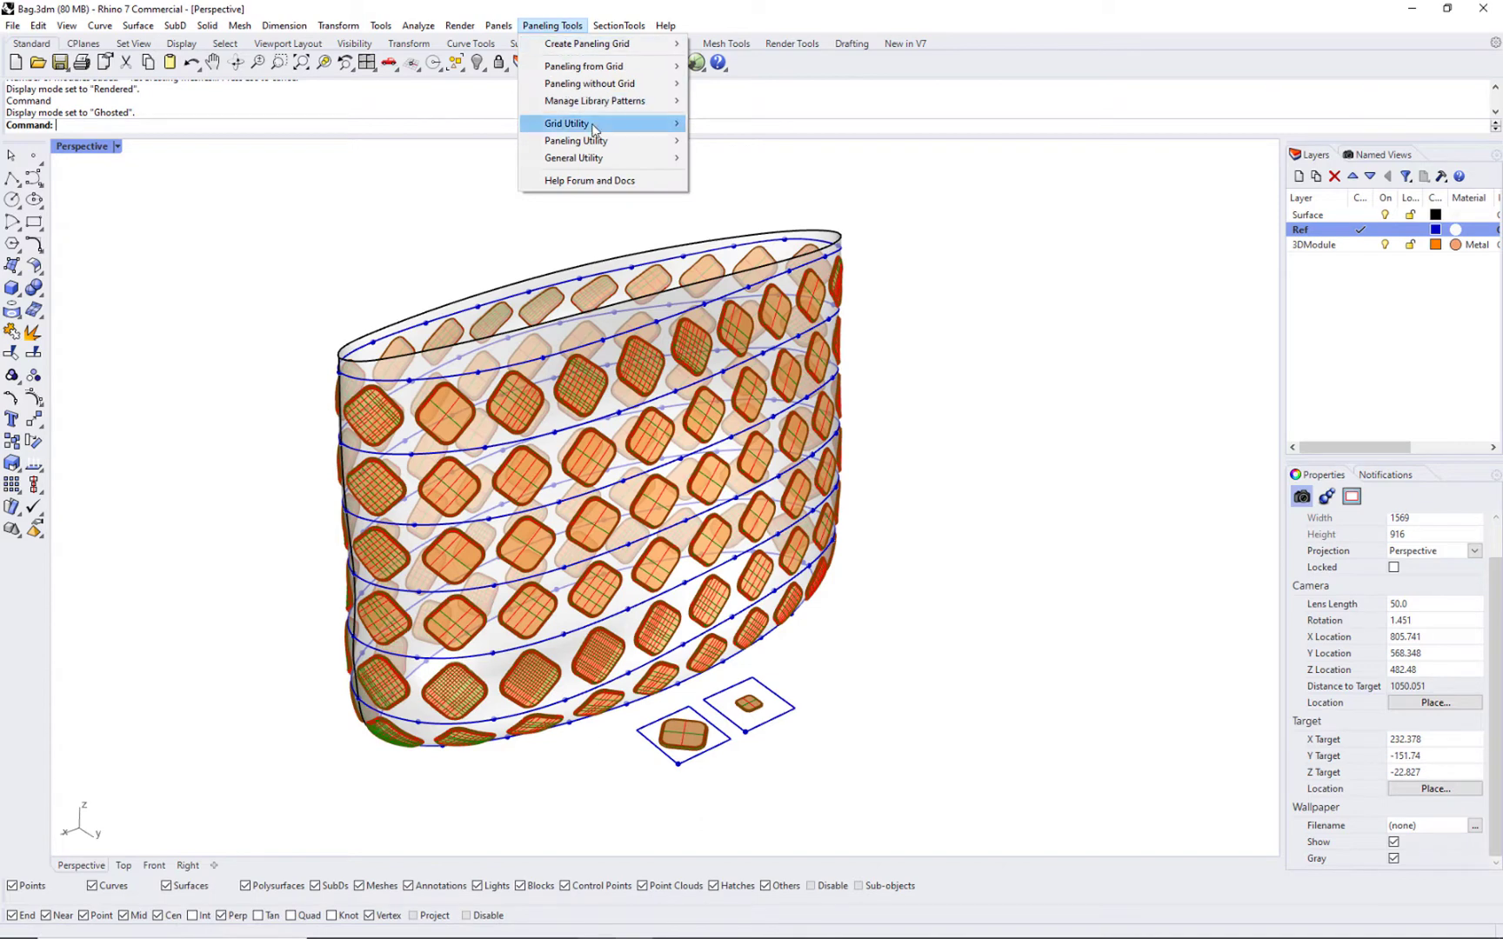
mouse_move(594, 130)
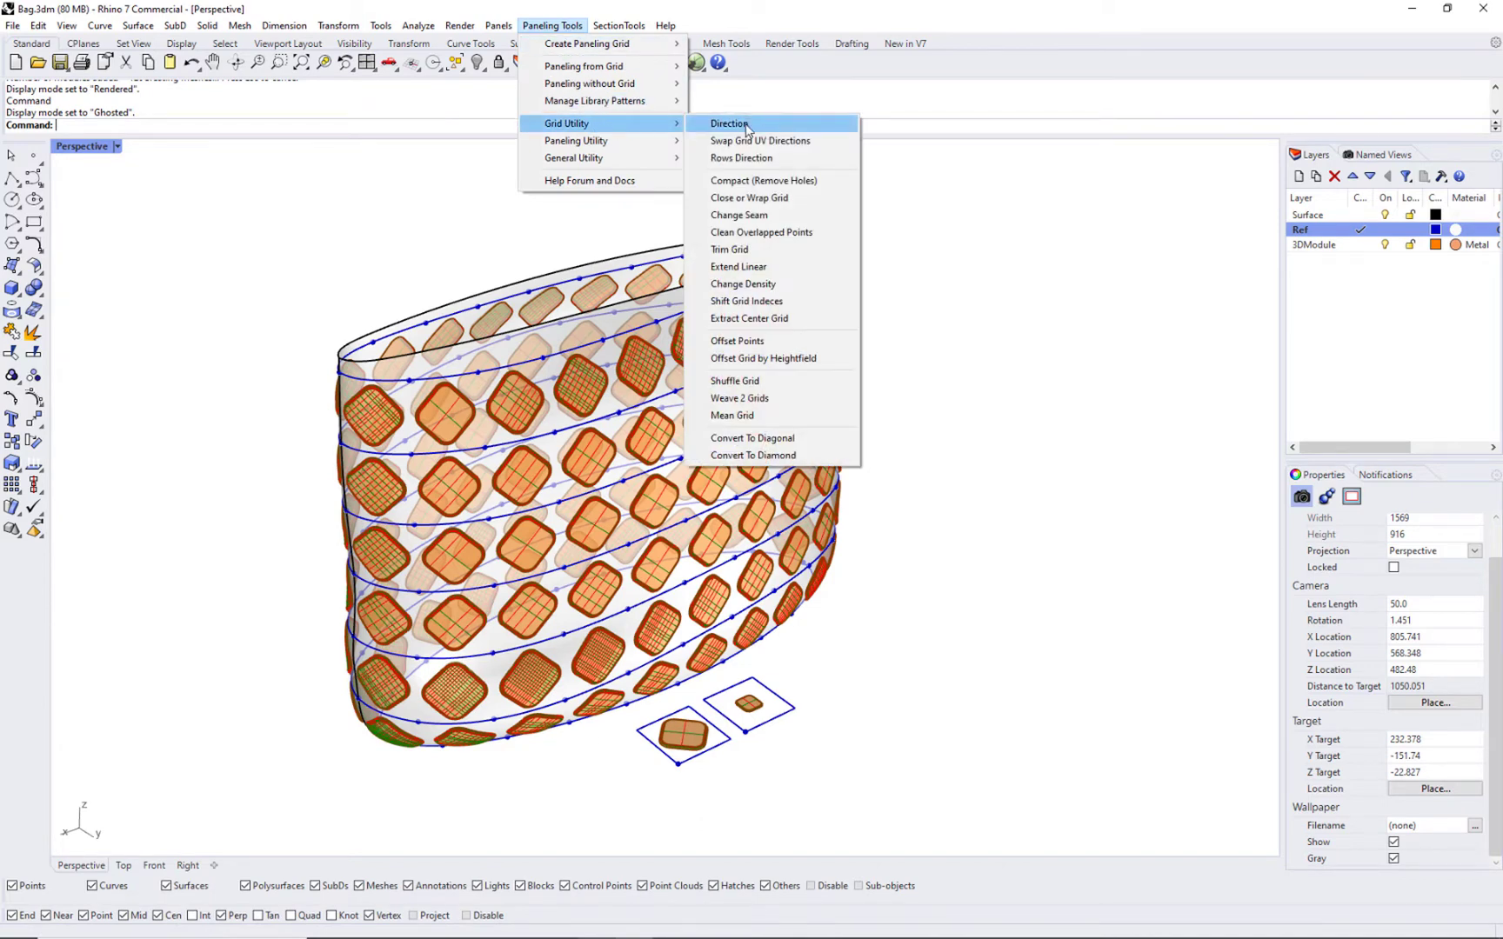
click(806, 323)
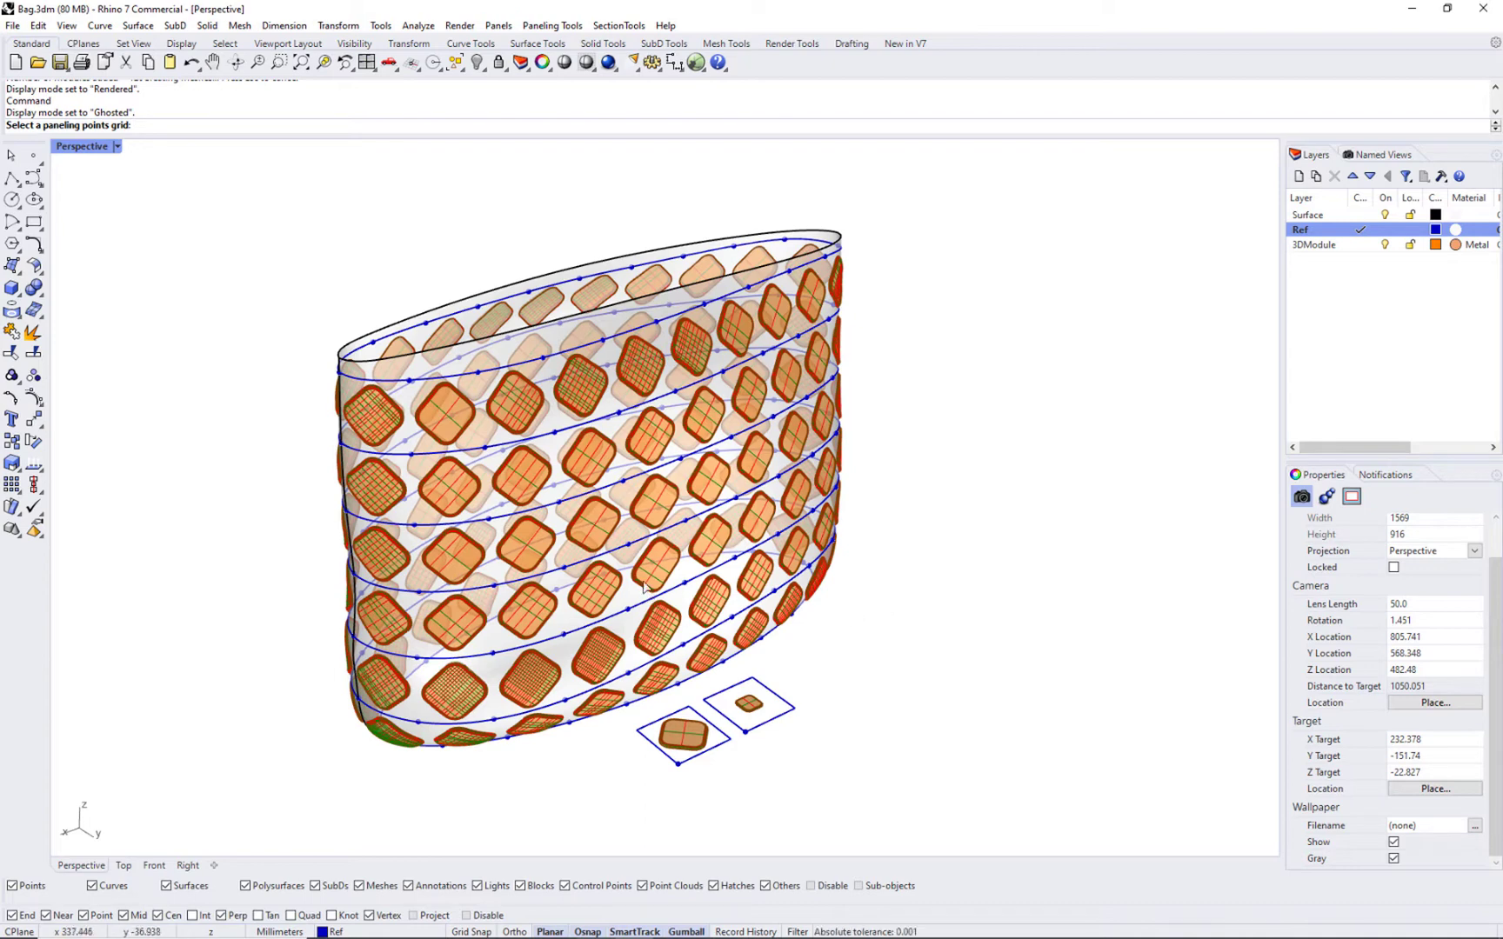
click(629, 548)
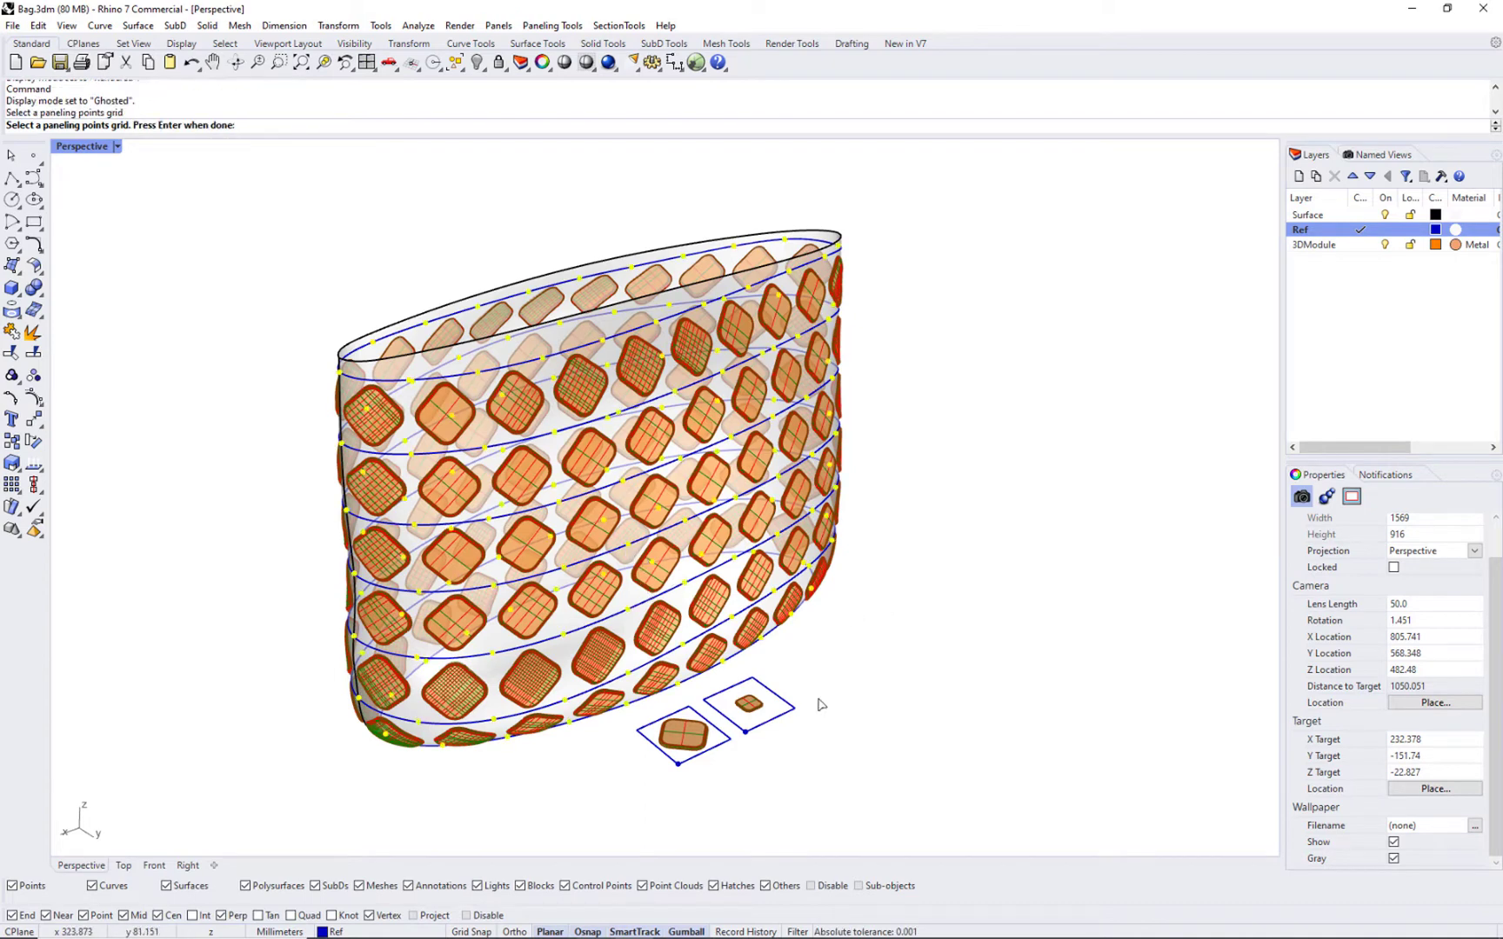
key(Return)
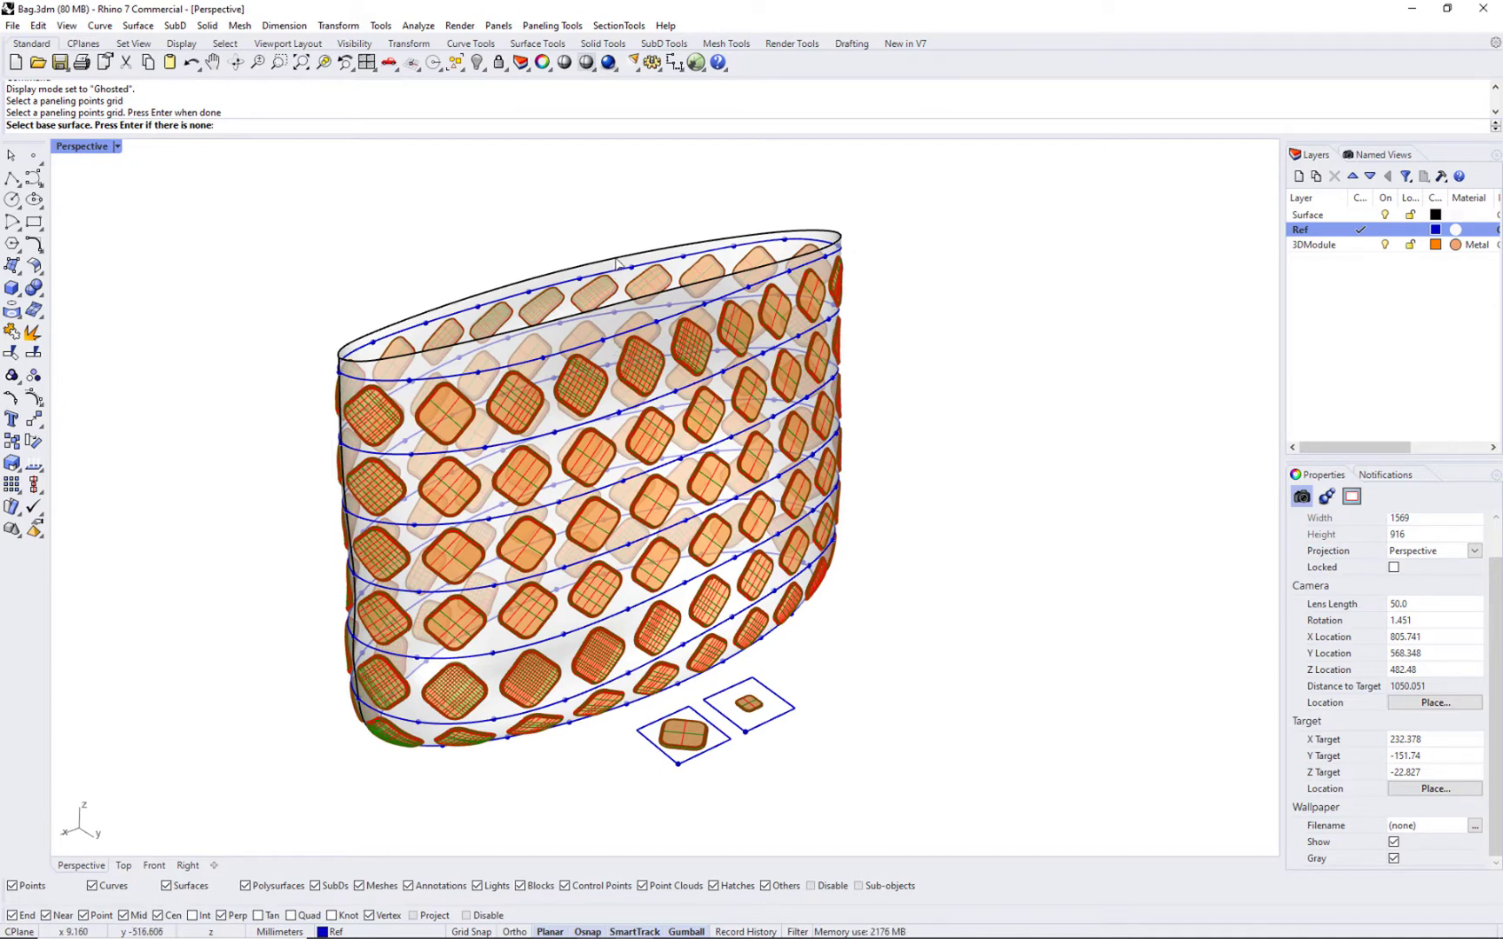
click(674, 279)
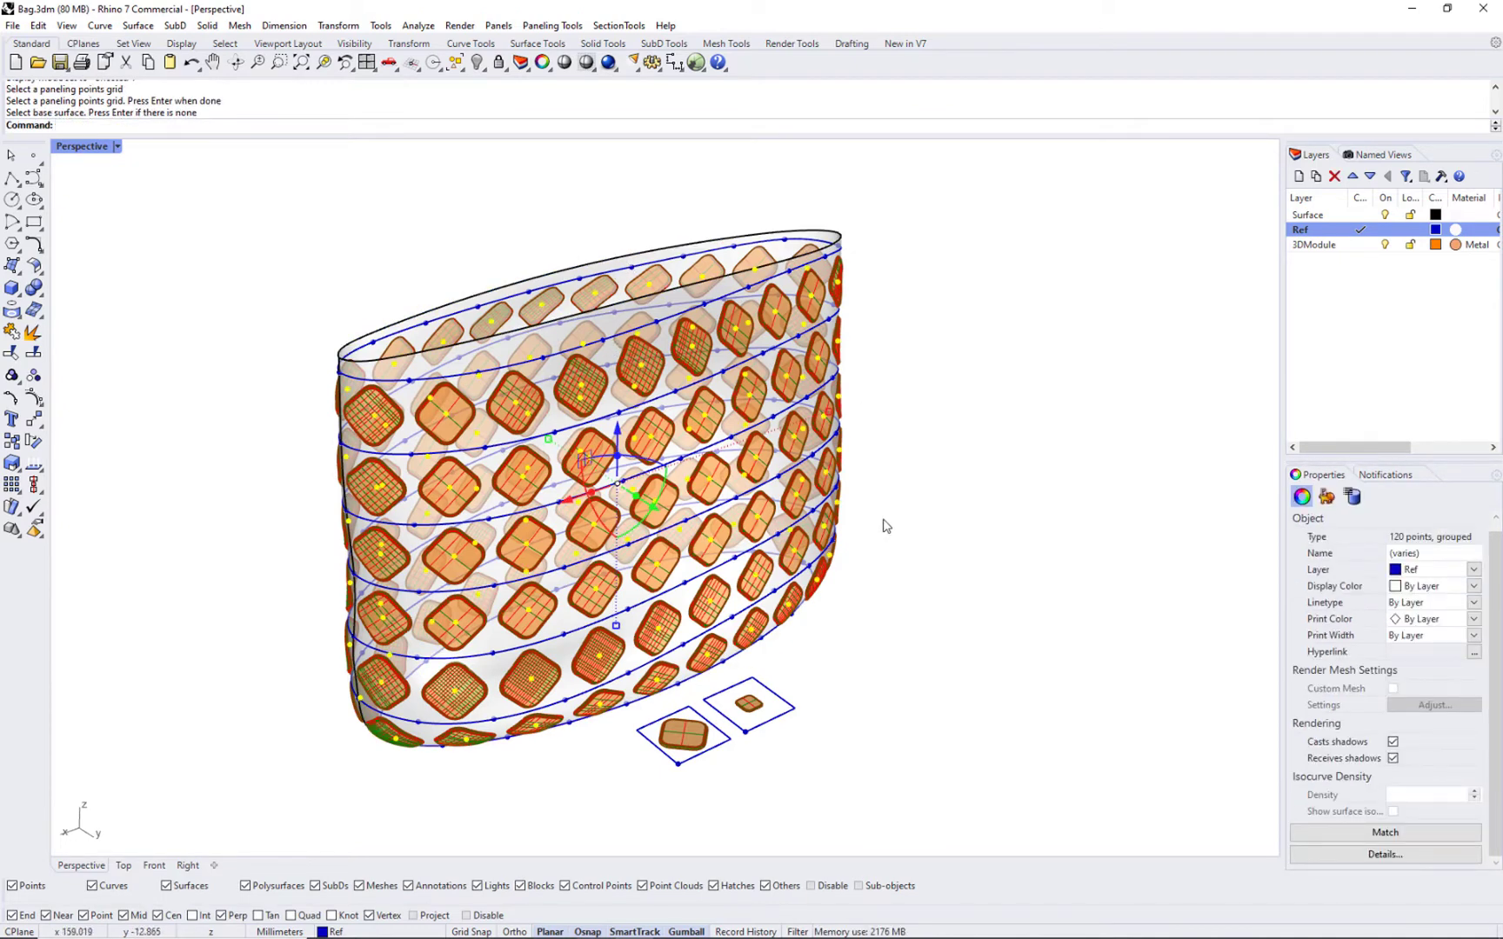
click(1475, 588)
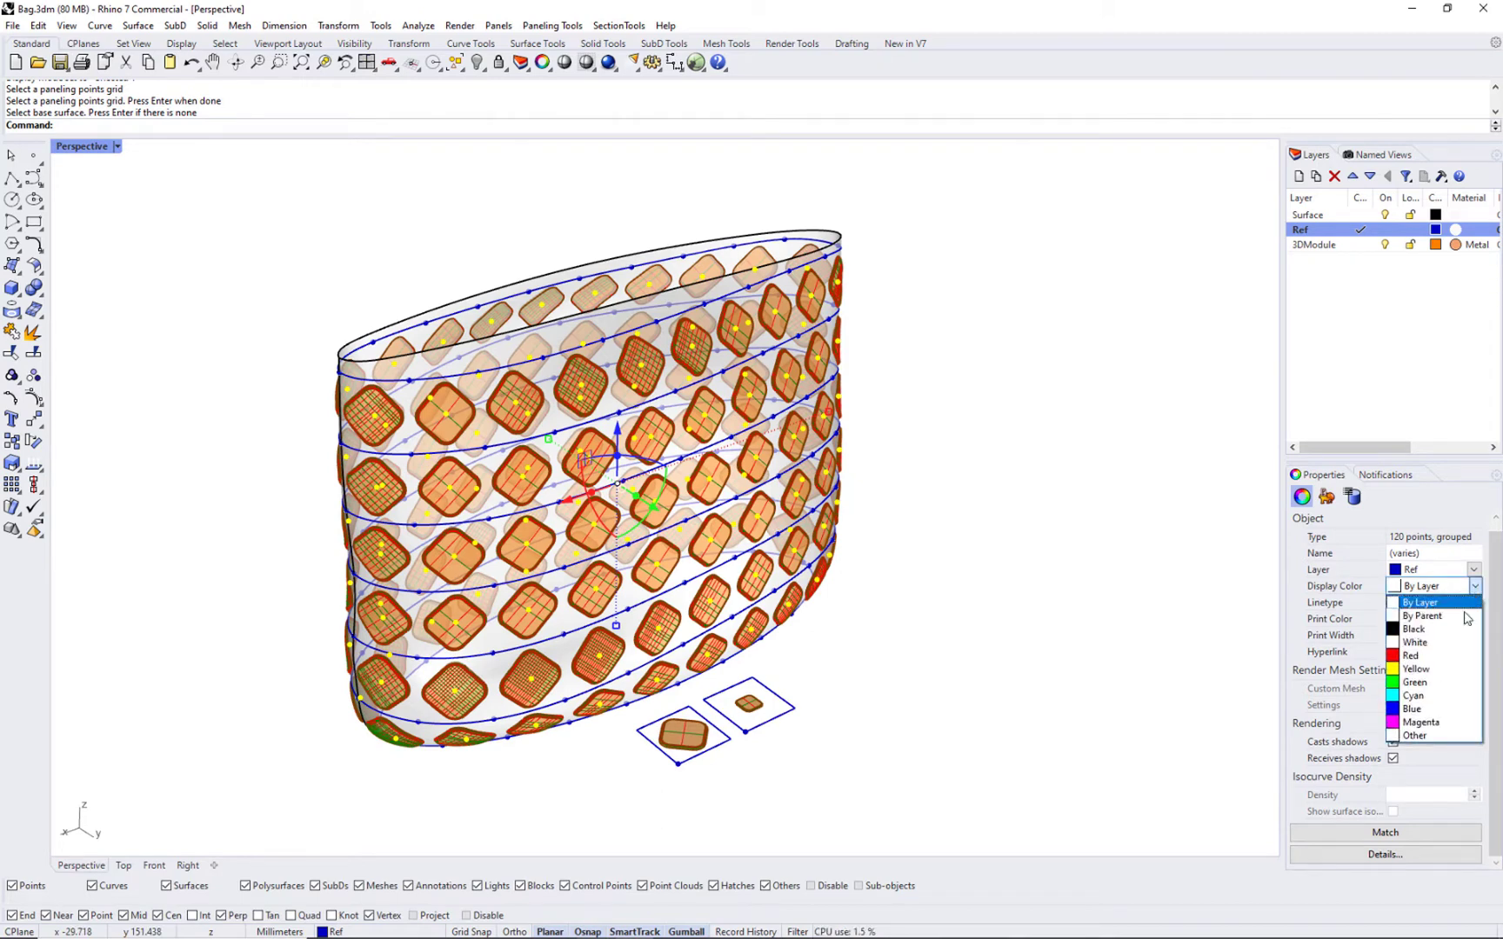
click(1447, 685)
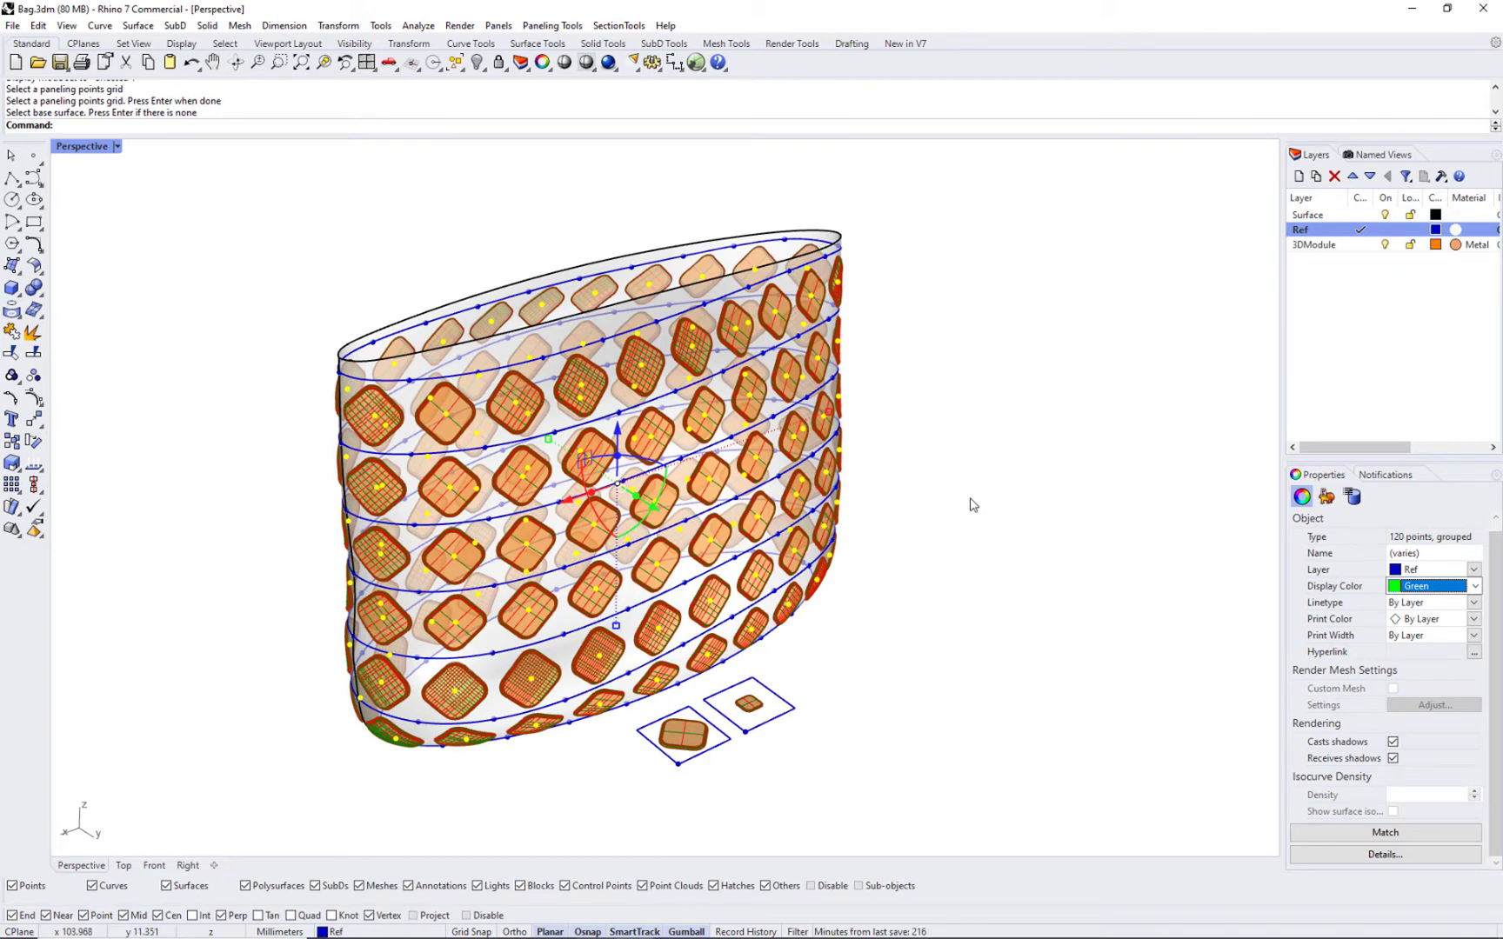
Group the selected centre points with the Group command
click(570, 132)
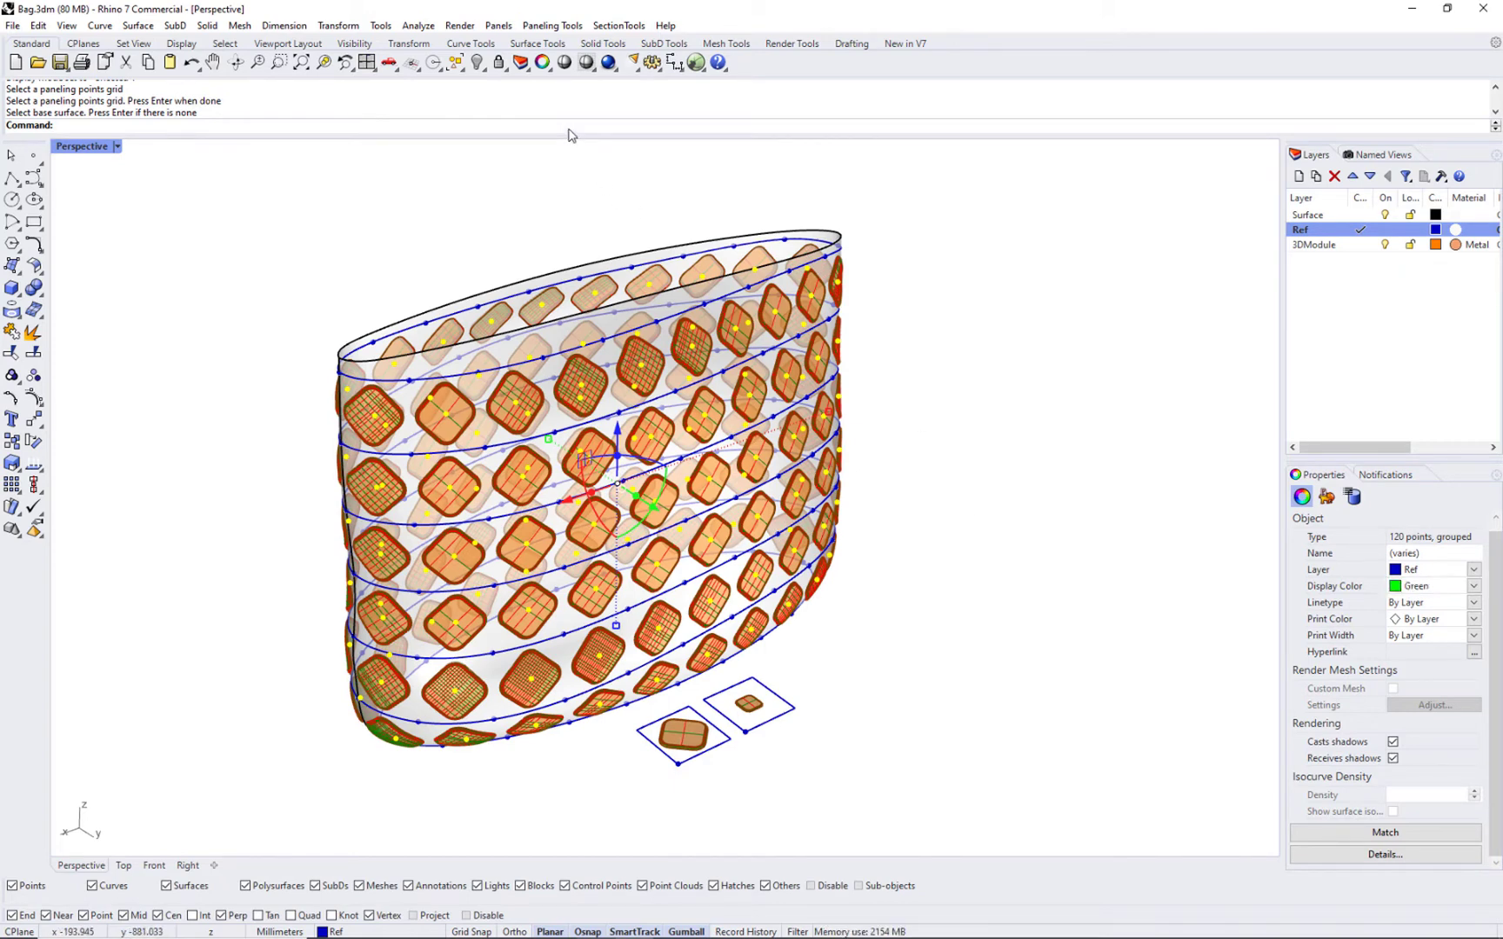
text(Group)
key(Return)
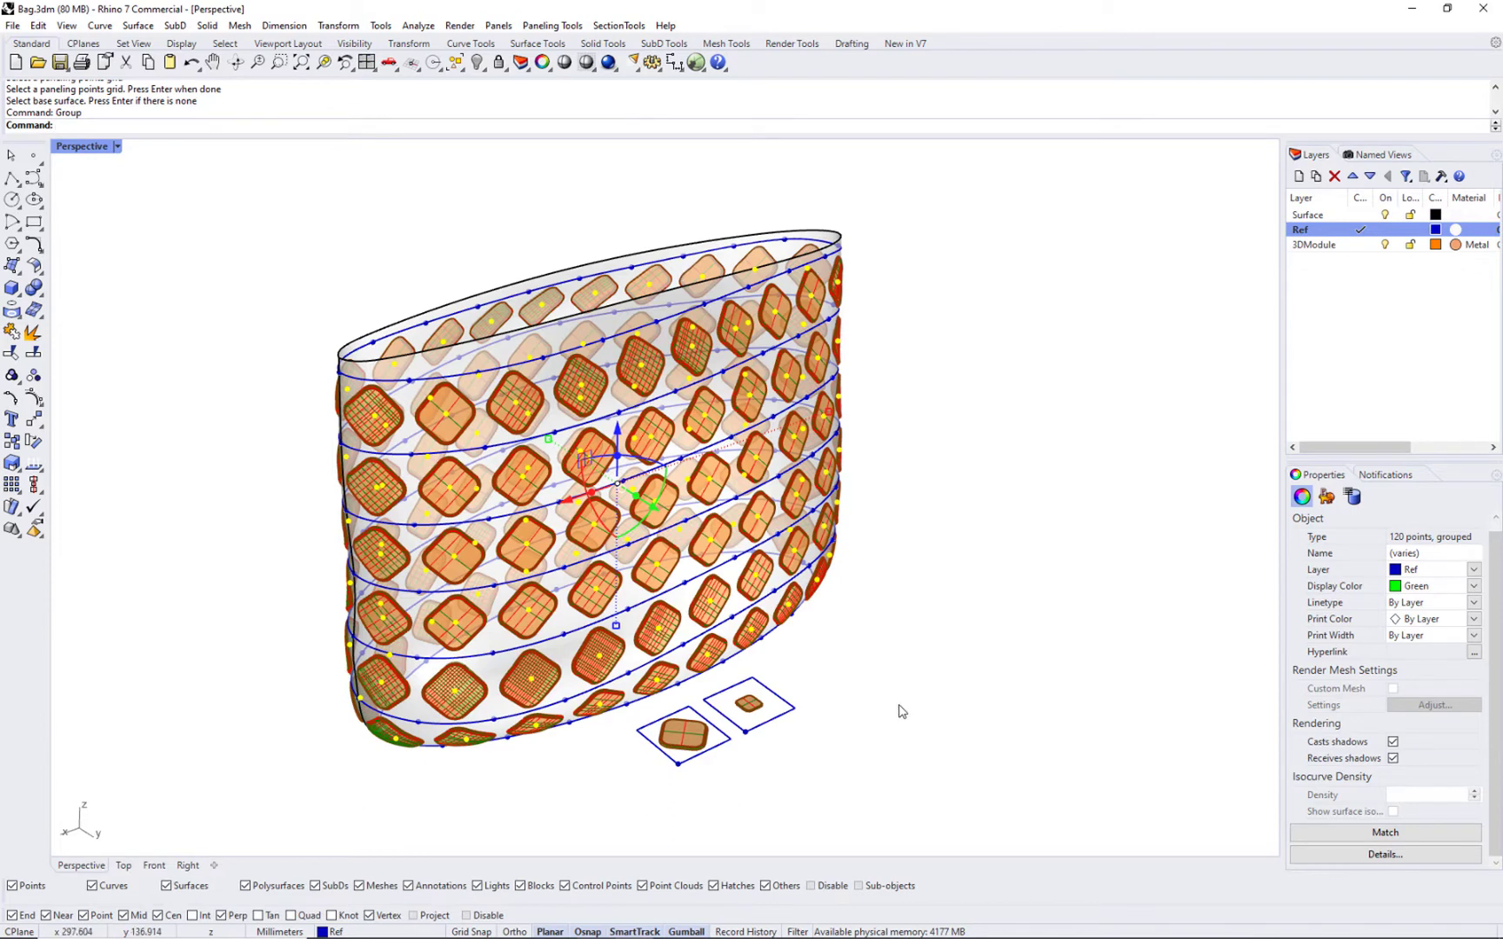
Hide the grid points and orient the small module using its origin, x and y reference points
key(ctrl+h)
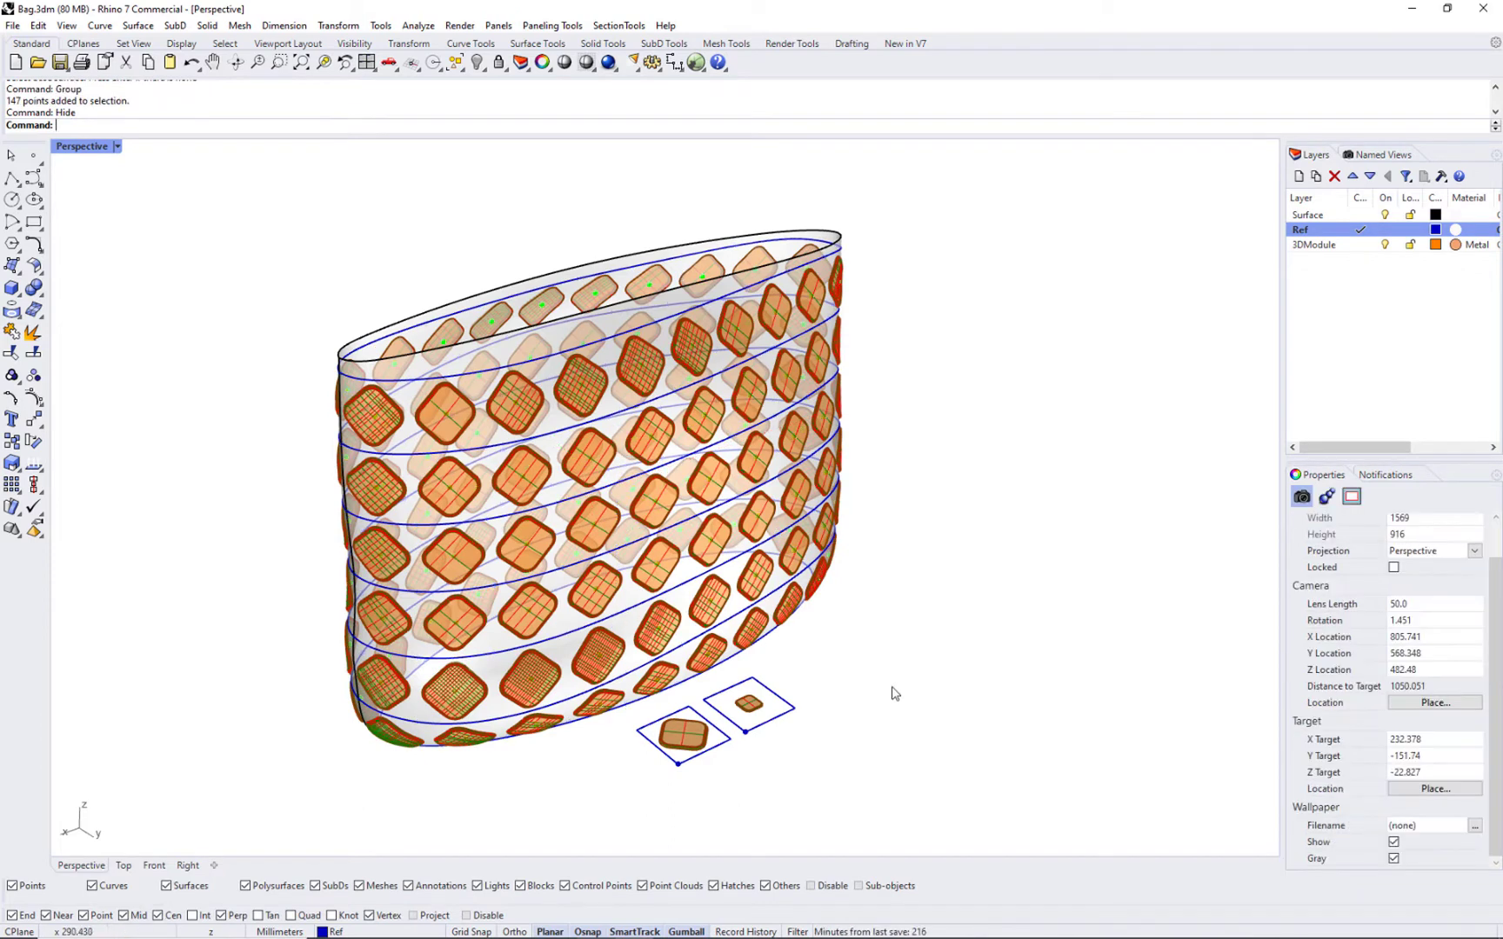
click(536, 28)
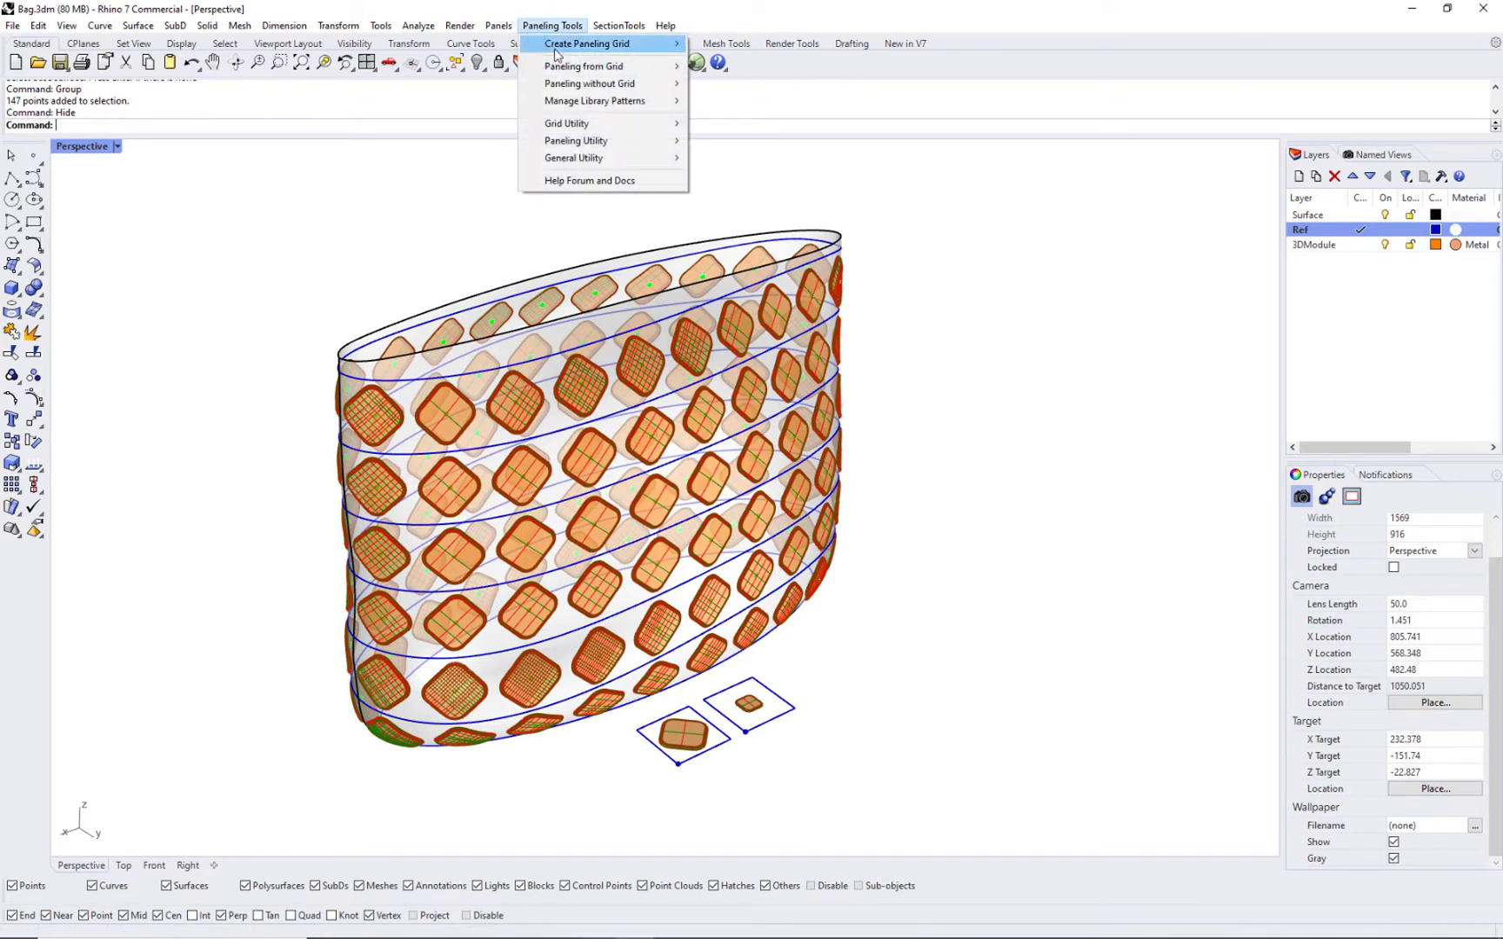
mouse_move(608, 67)
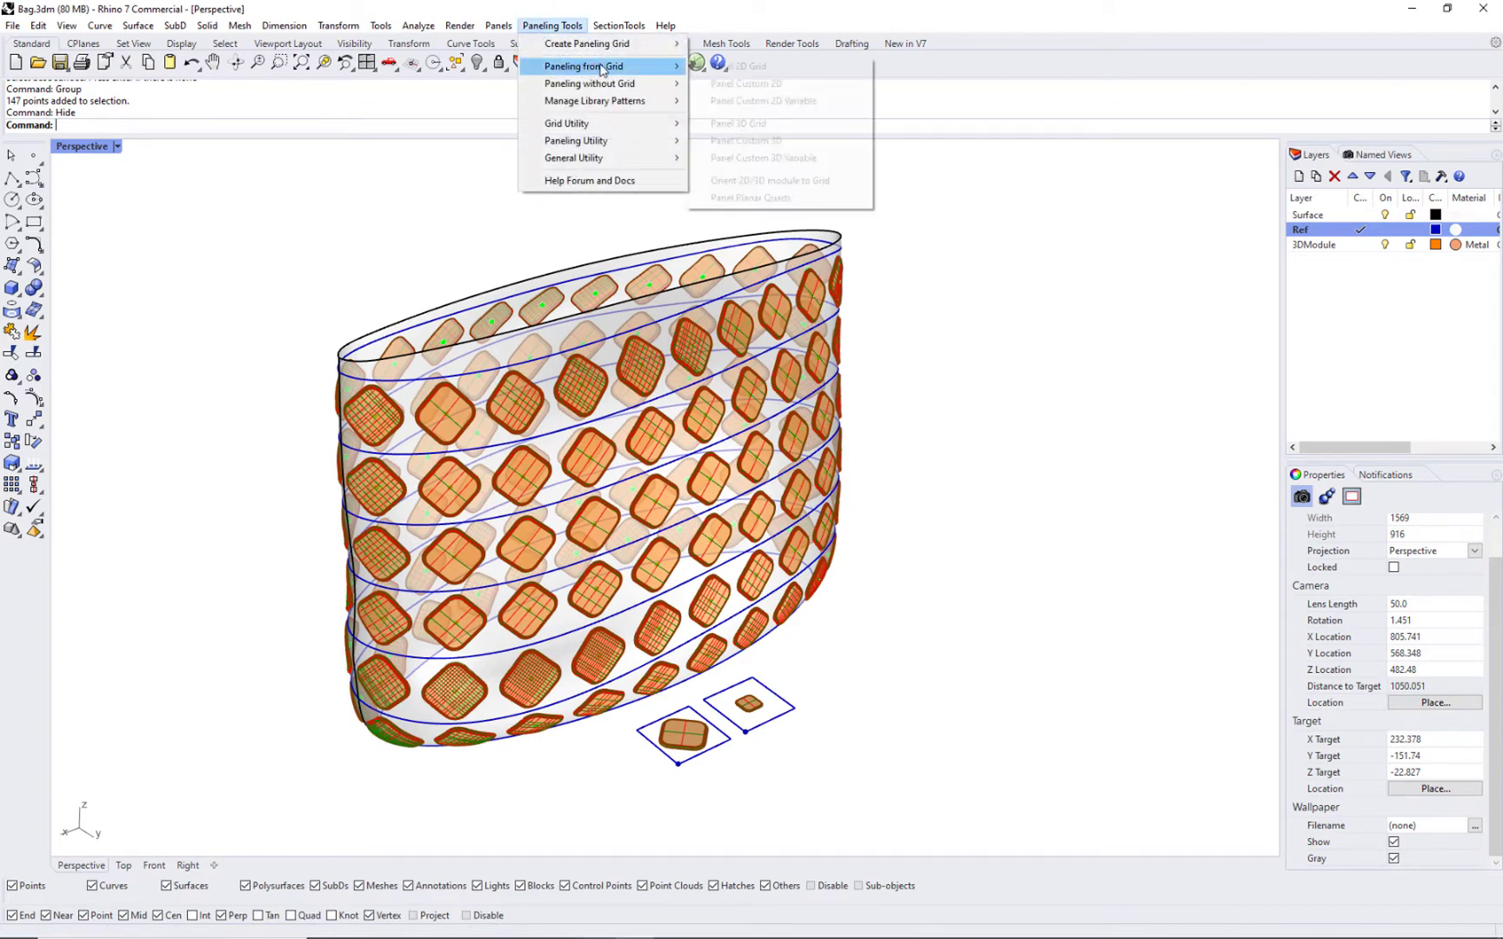
click(809, 183)
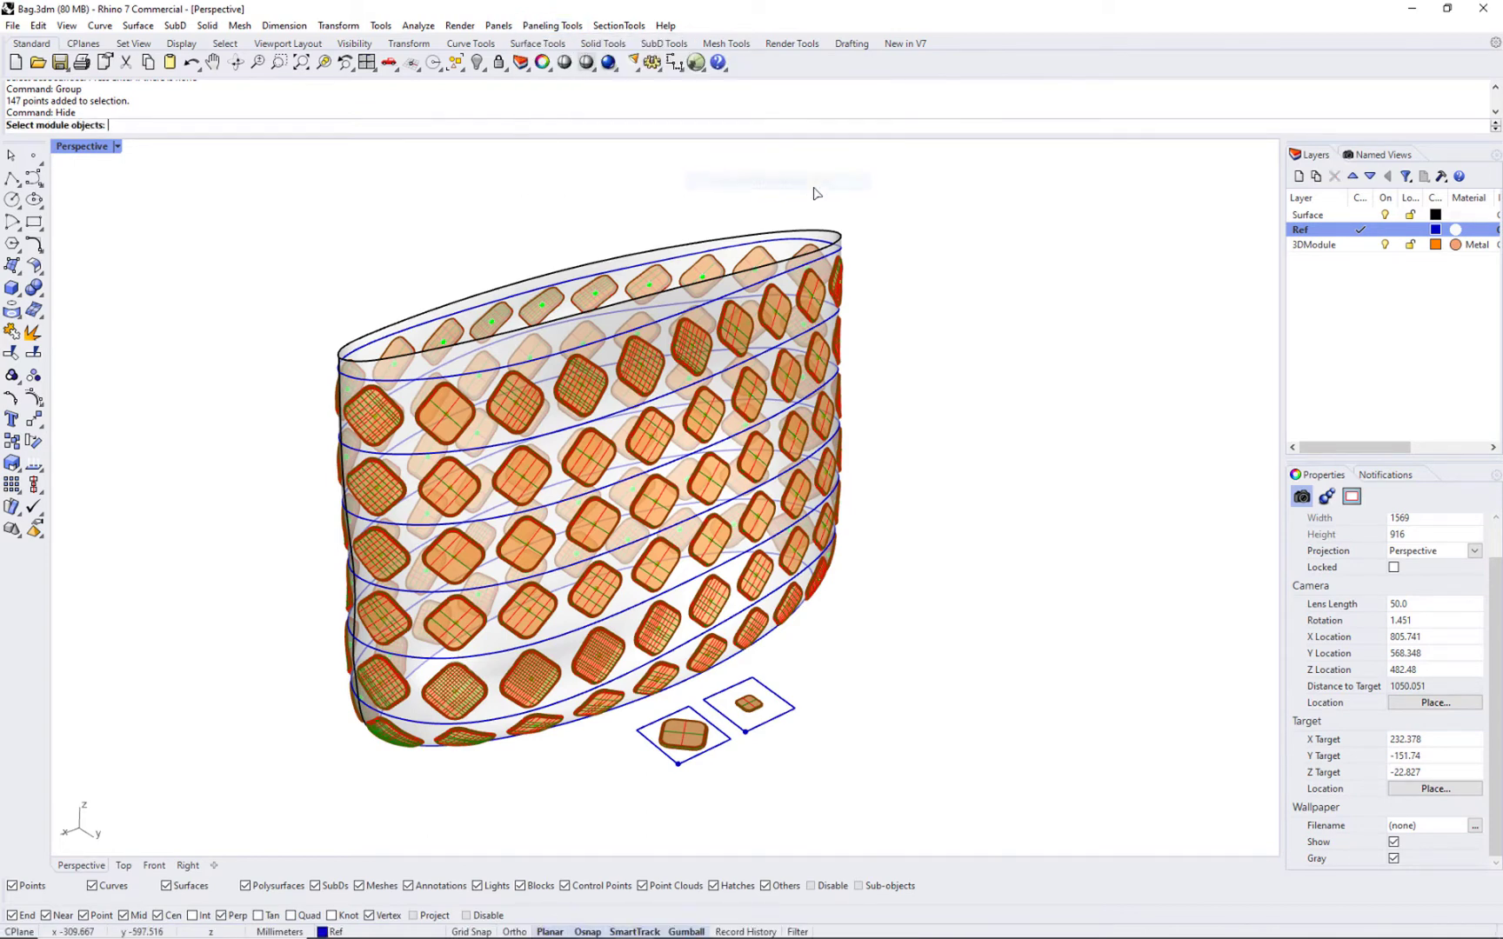
click(750, 706)
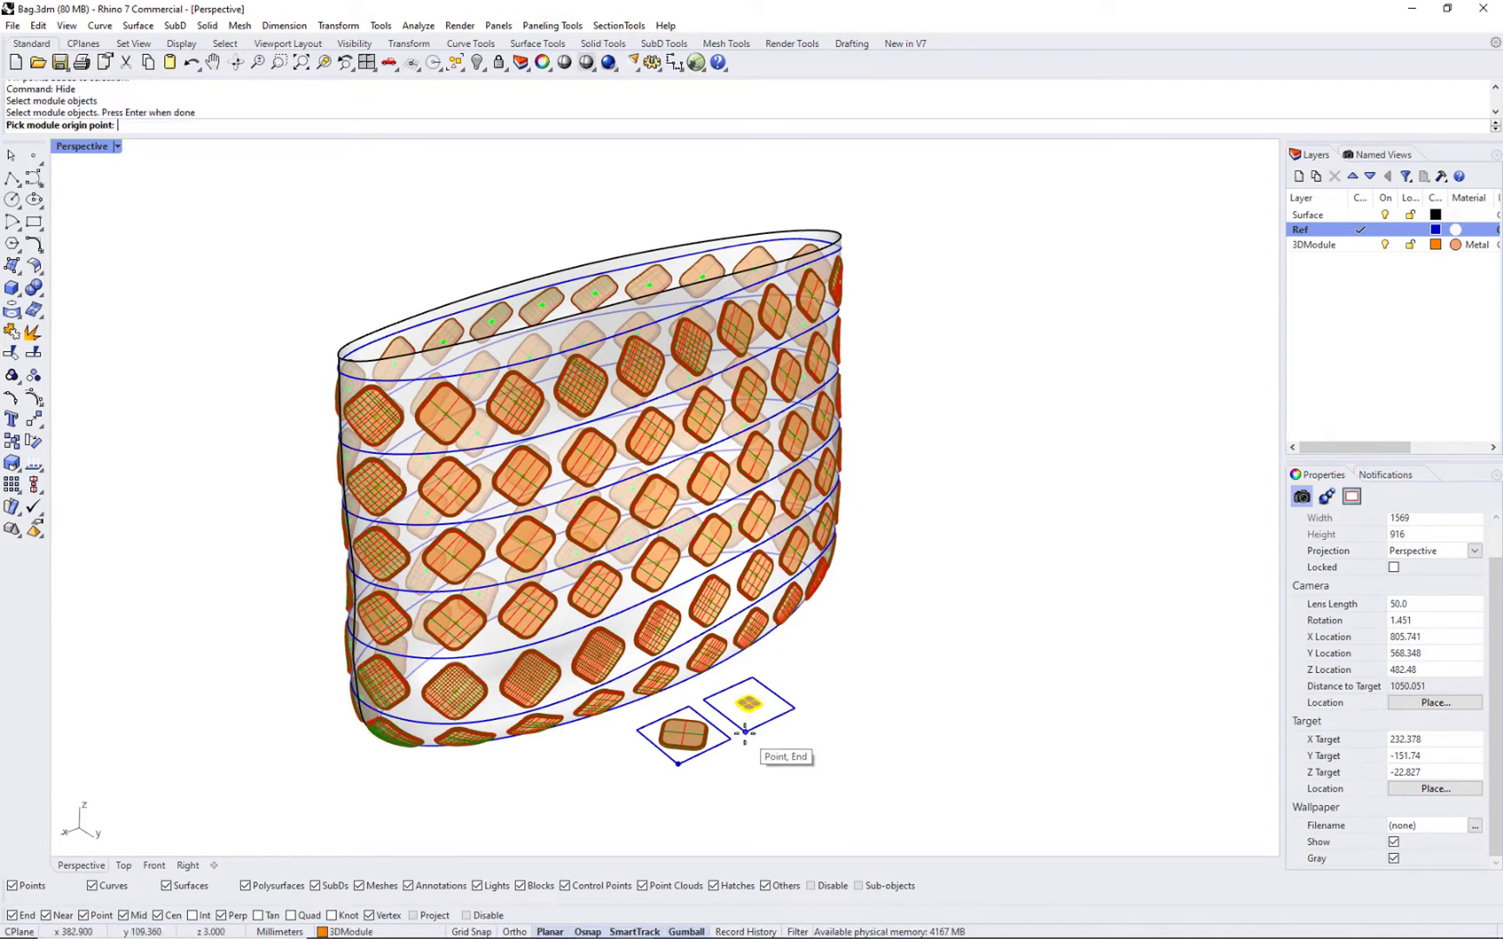
click(745, 733)
click(793, 706)
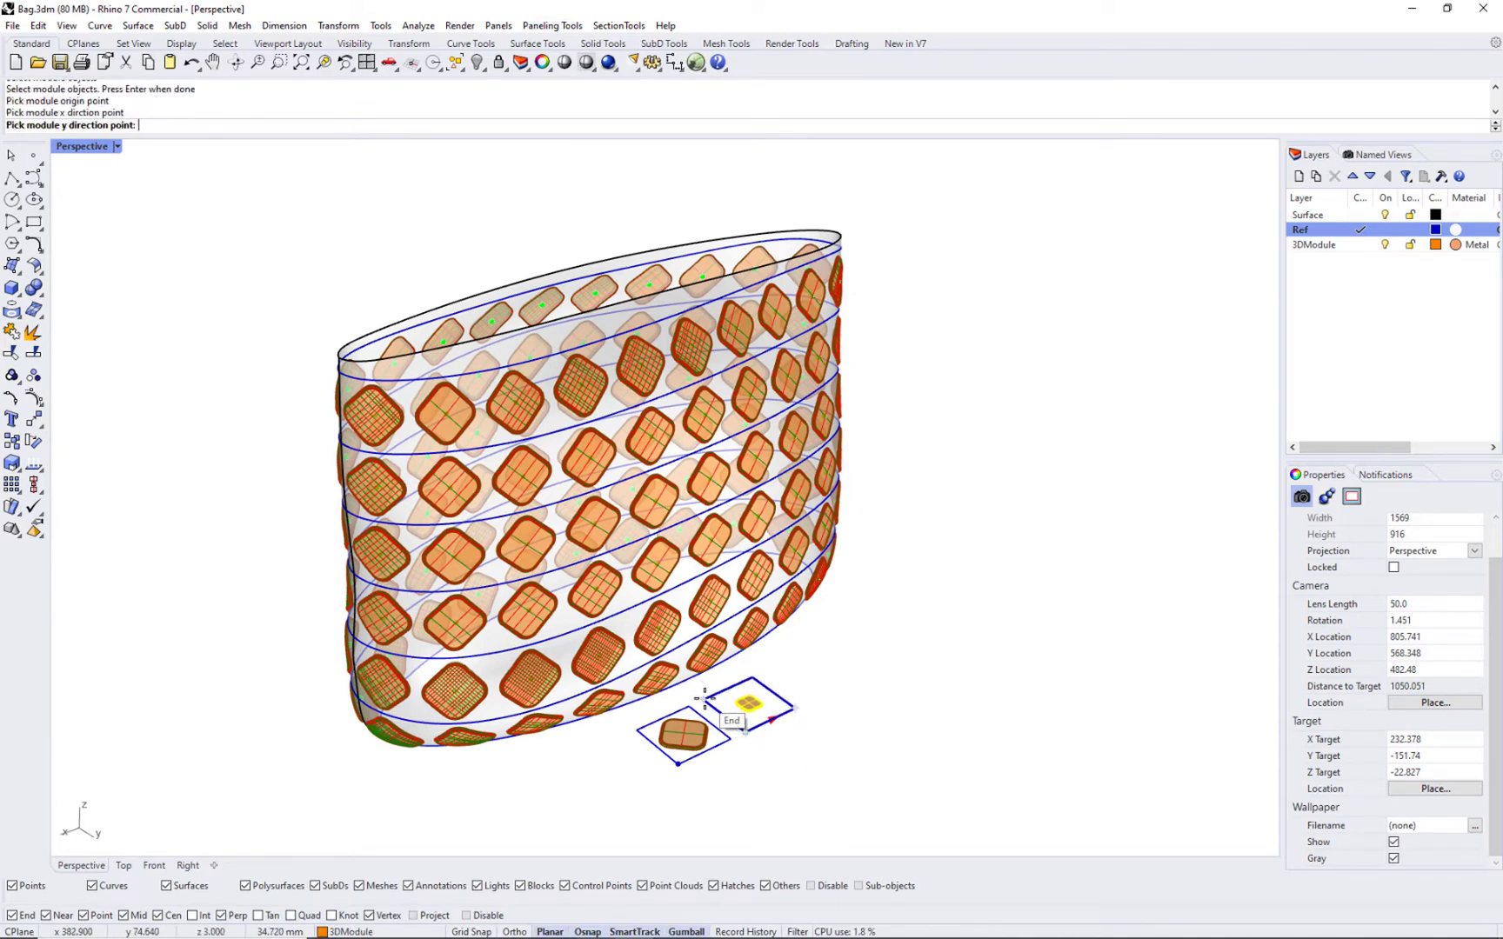
click(705, 696)
key(Return)
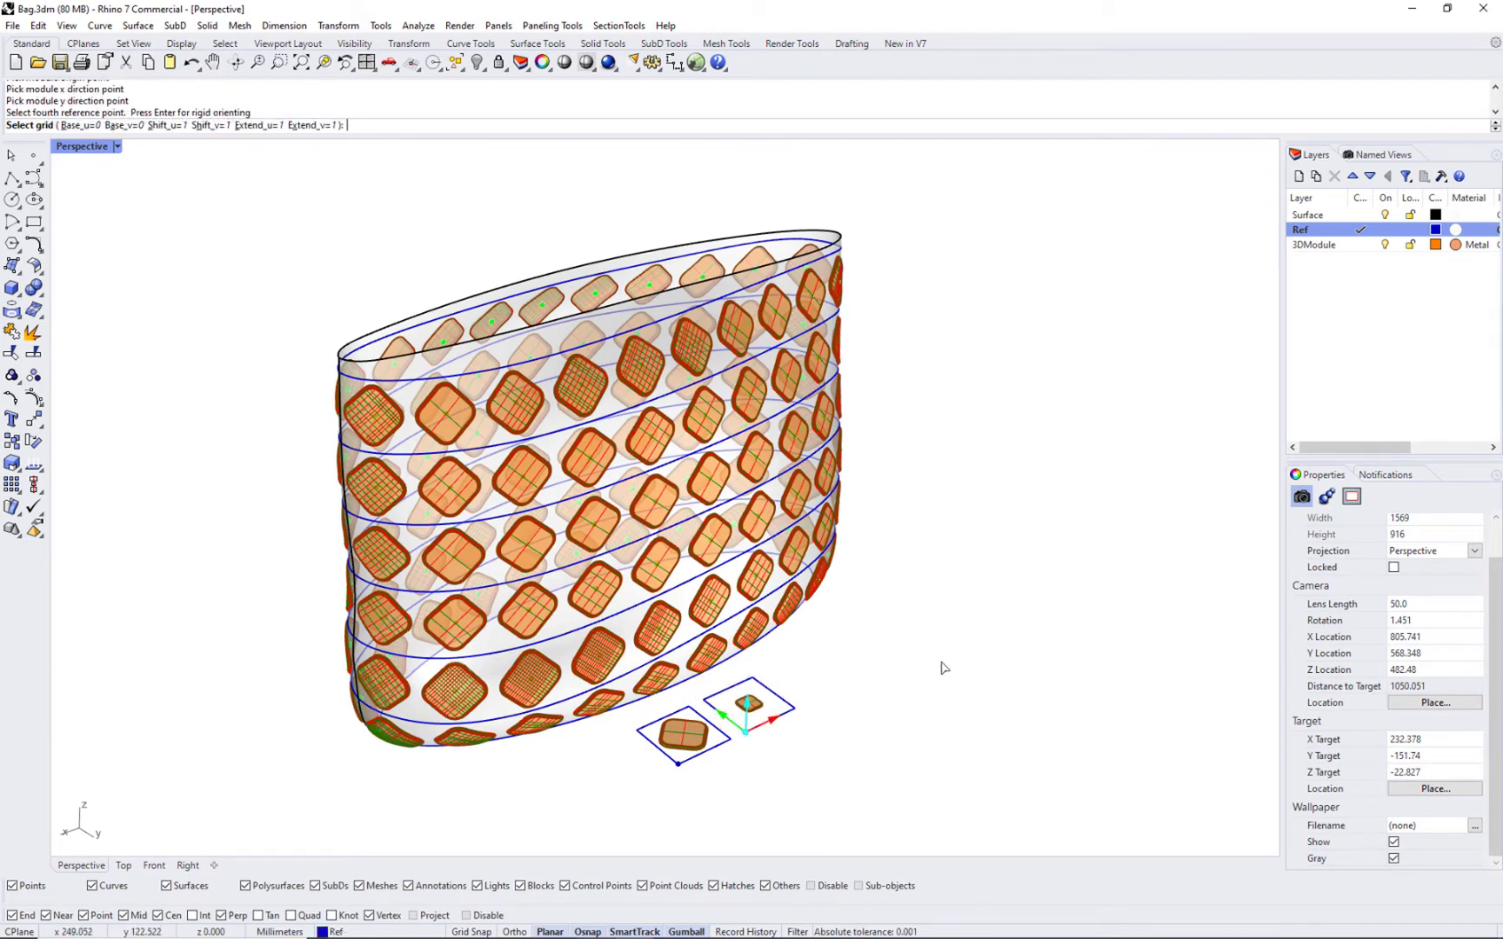
Place 95 small modules on the centre-point grid without a base surface
click(599, 595)
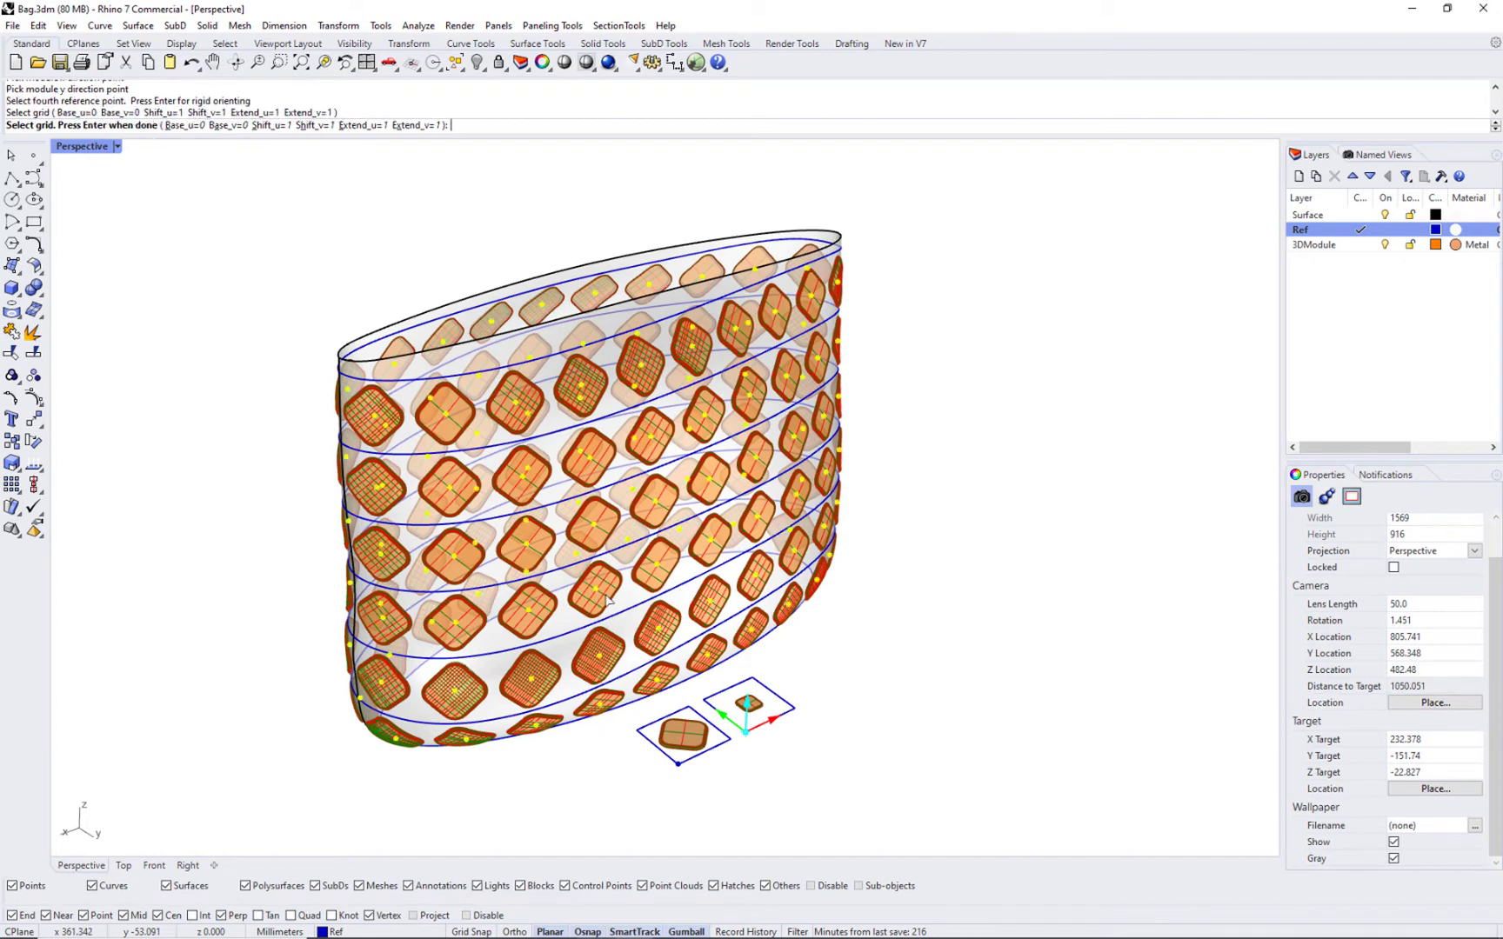
key(Return)
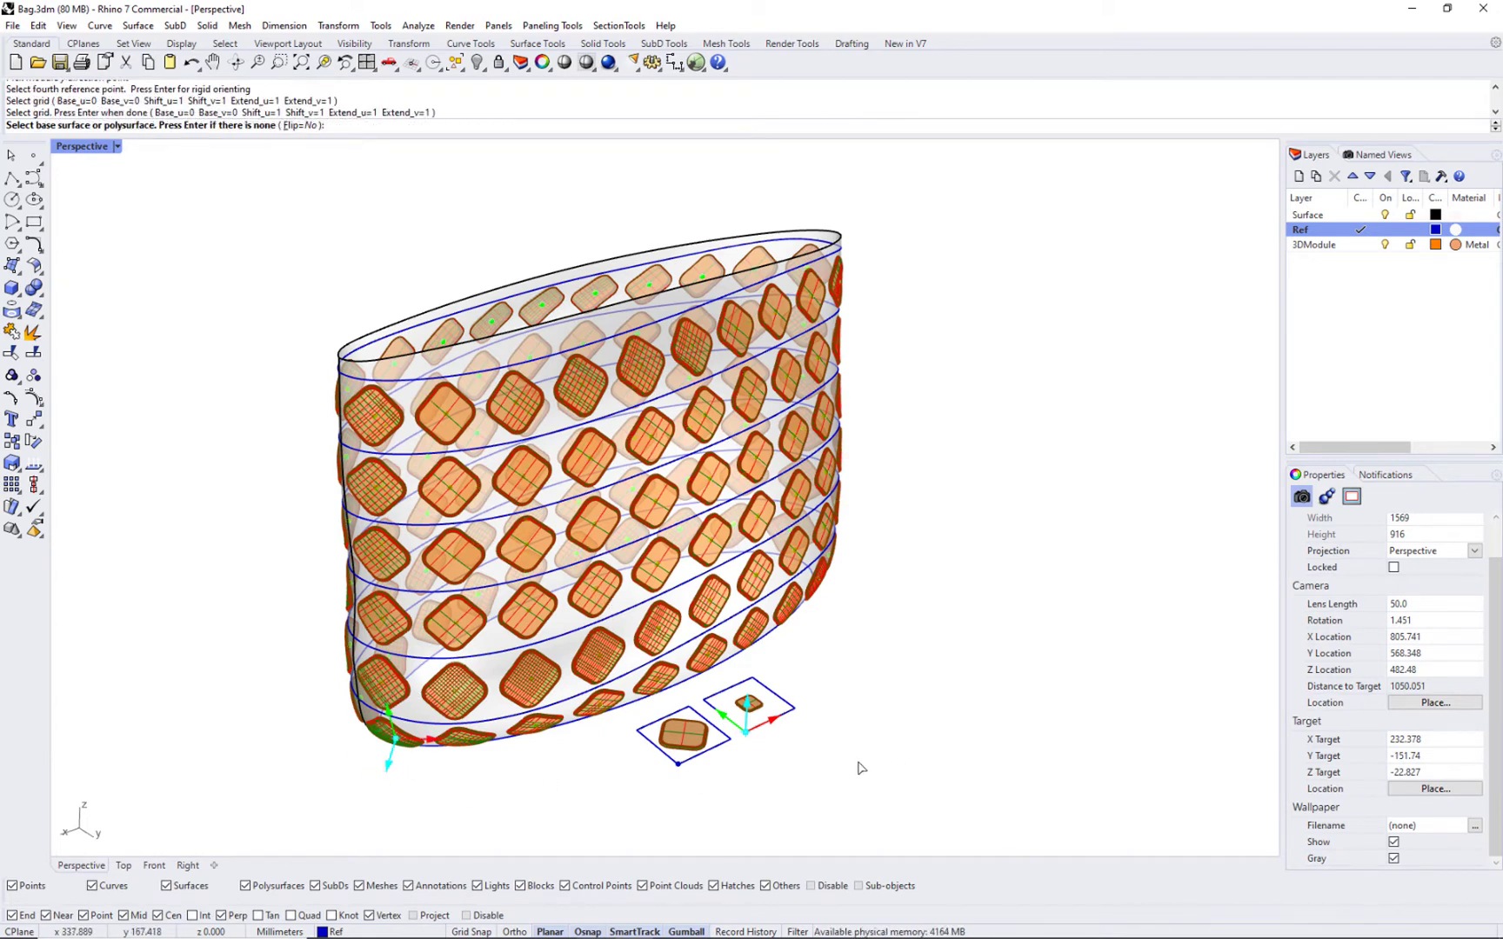
key(Return)
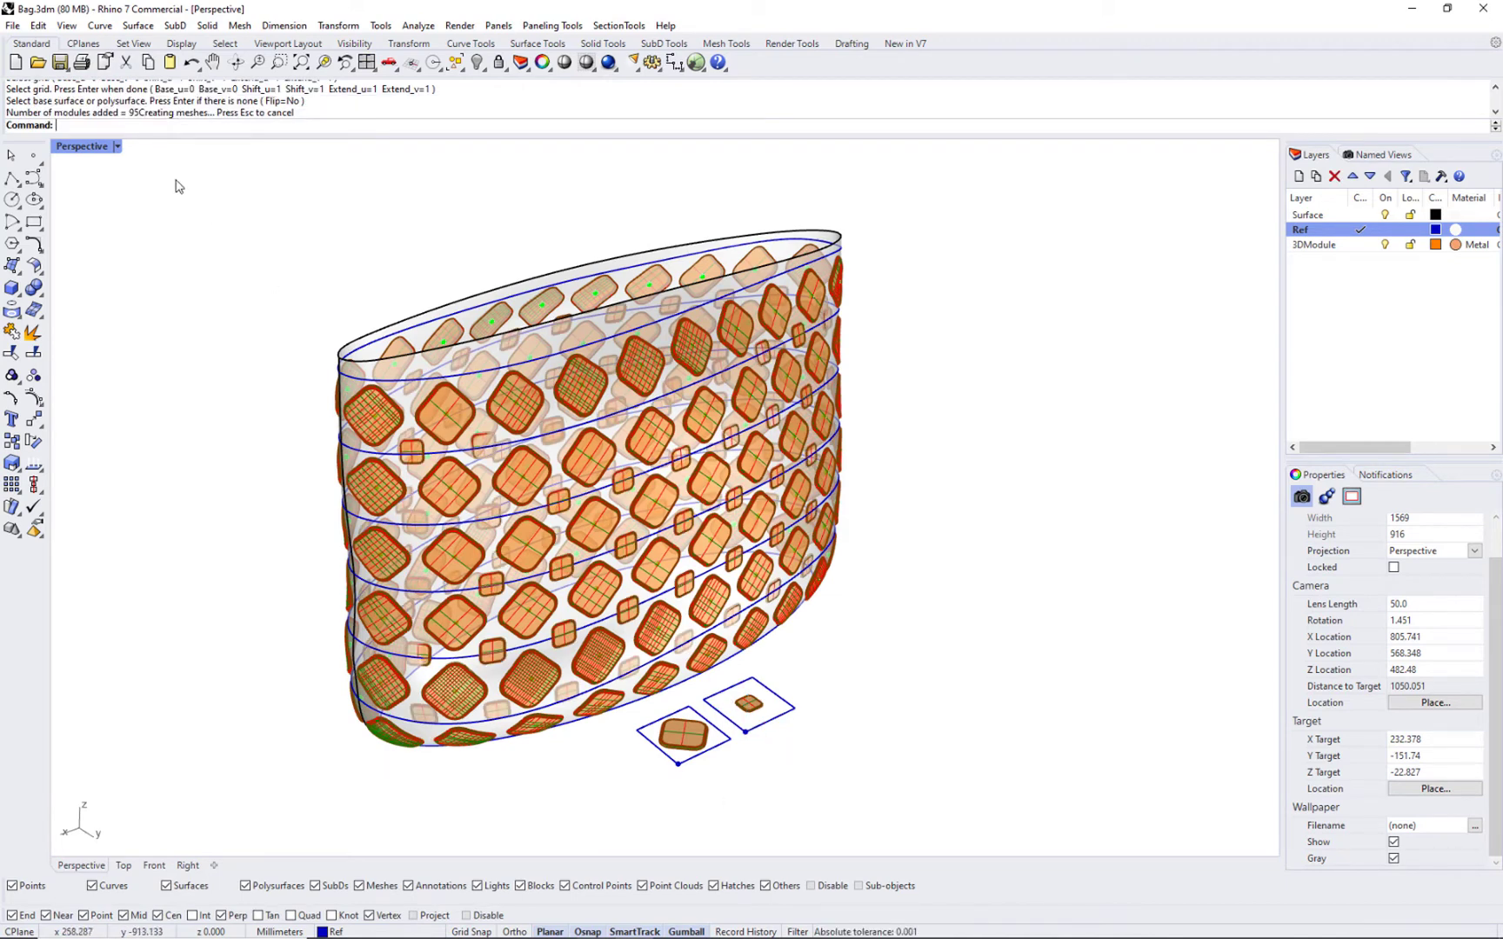
Switch Perspective to Rendered display and orbit to see the copper tiles on the grey bag
click(117, 147)
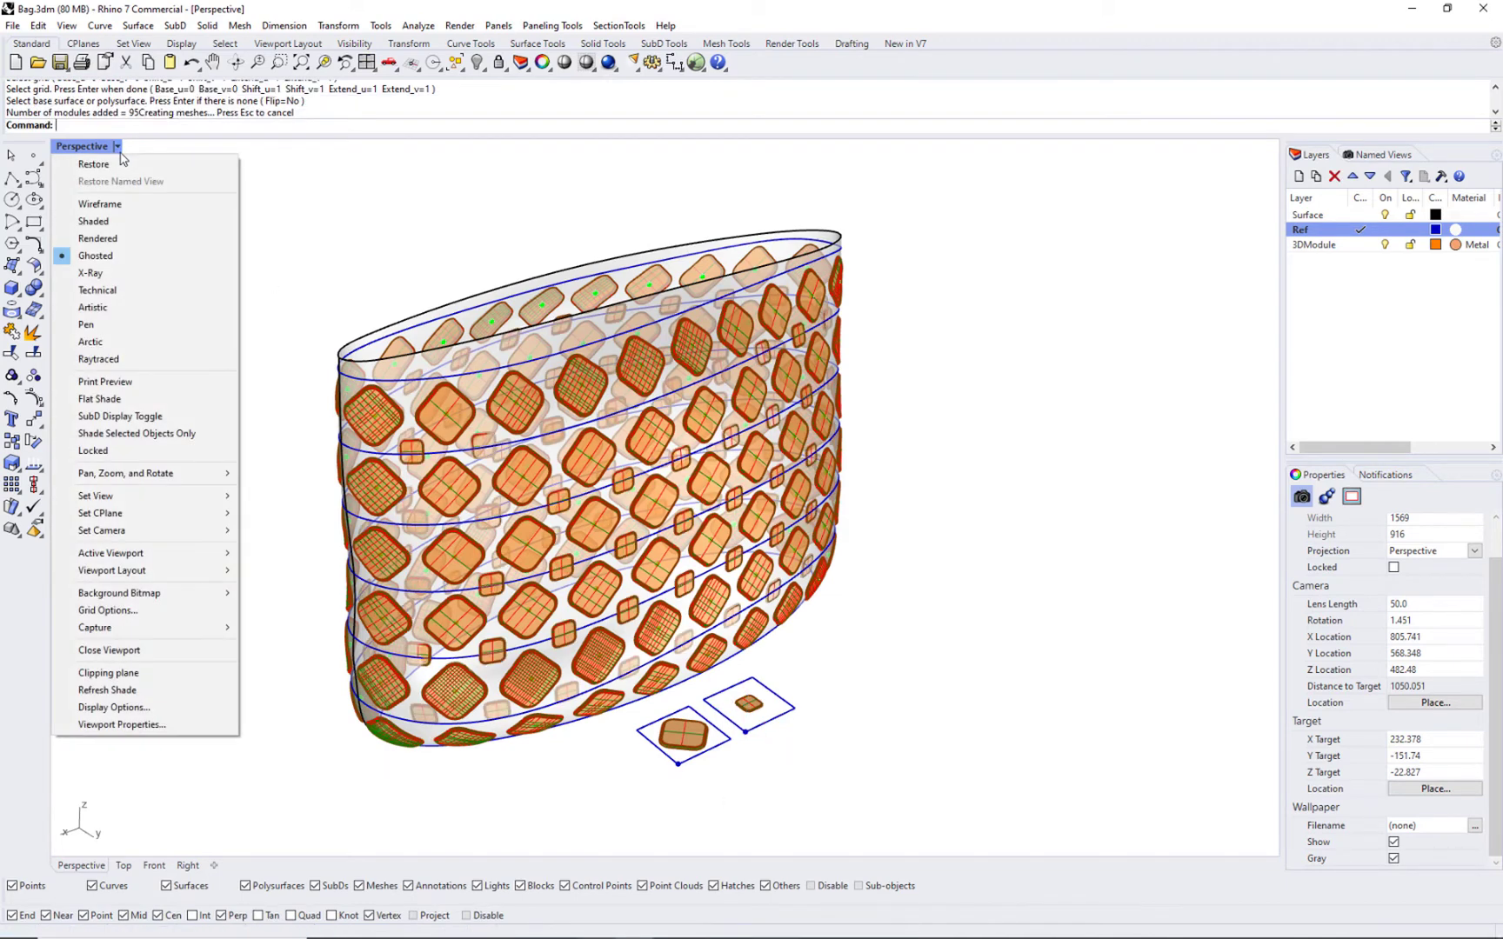
click(127, 240)
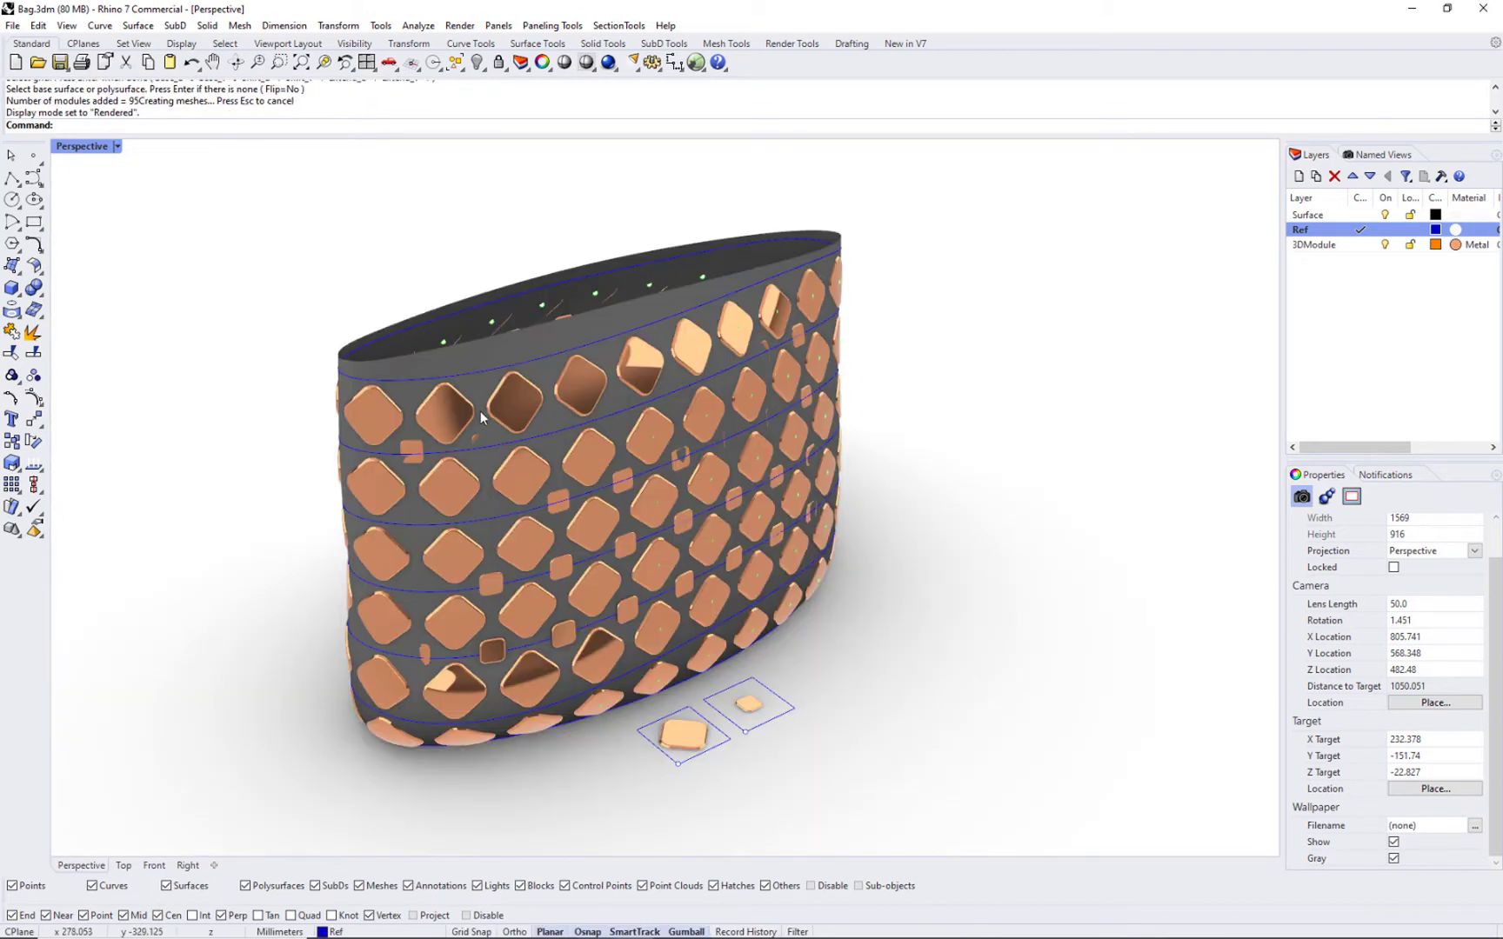
right_drag(329, 653, 386, 611)
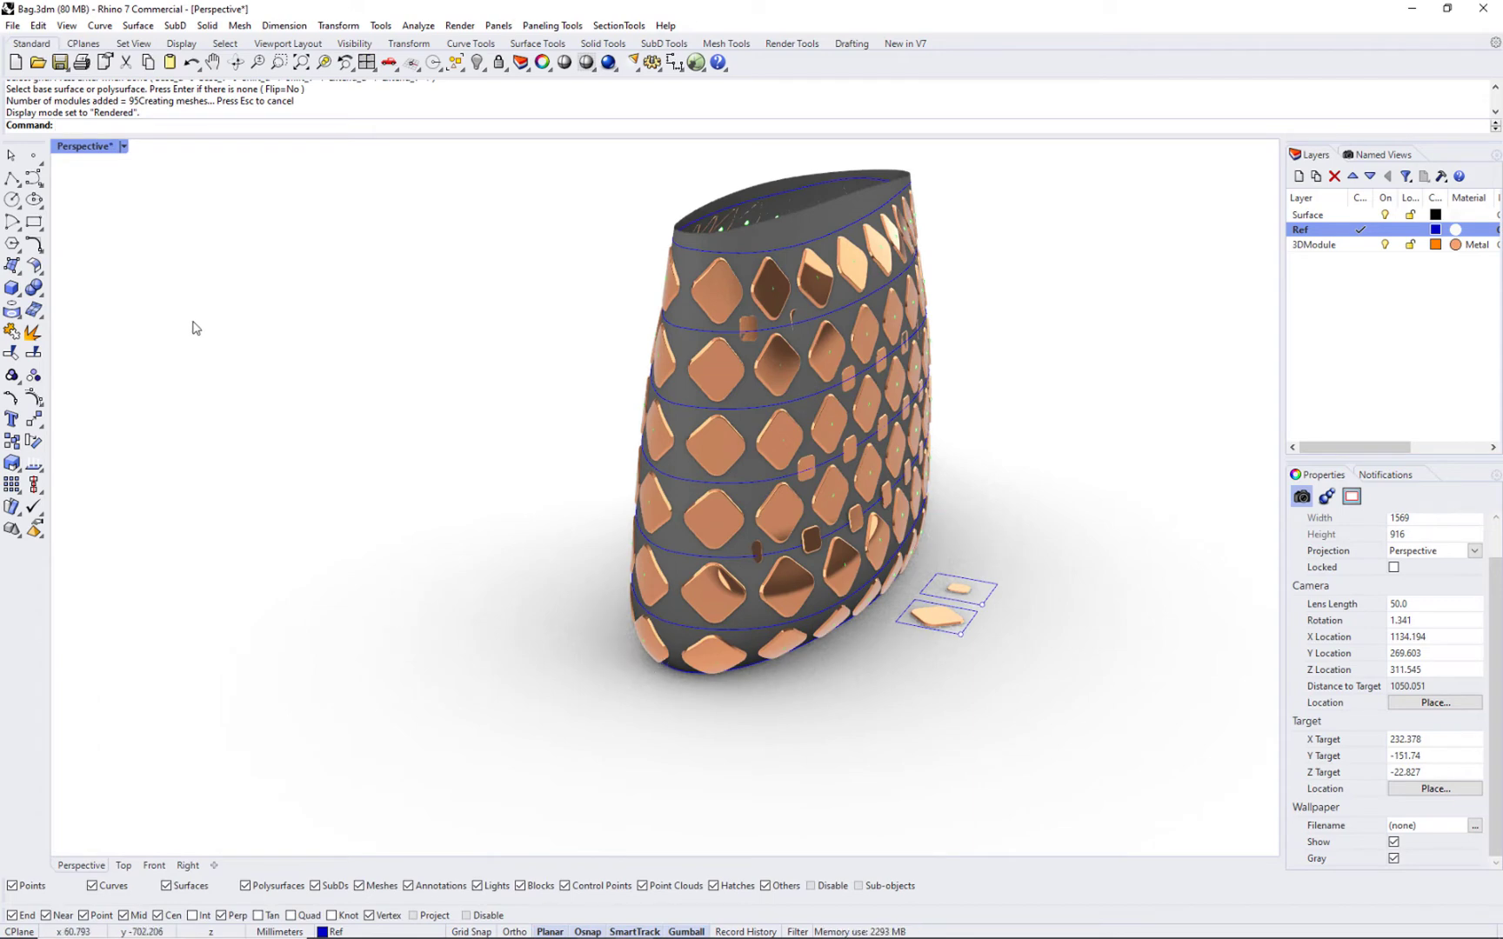
Return to Ghosted display, undo the 95 small modules, and restore the Perspective named view
click(124, 146)
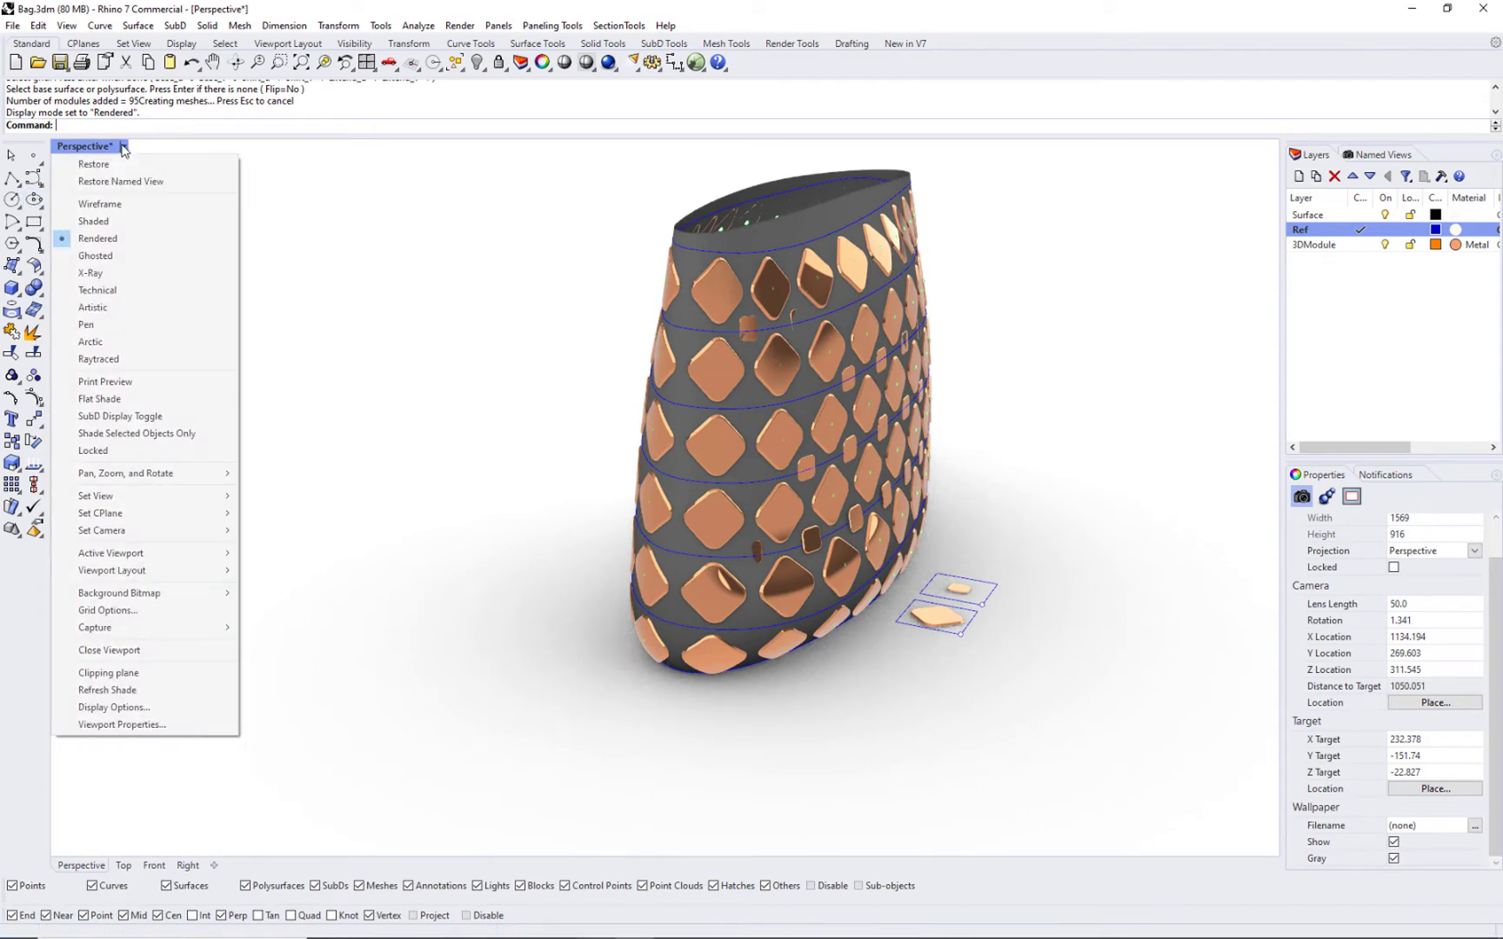
click(97, 255)
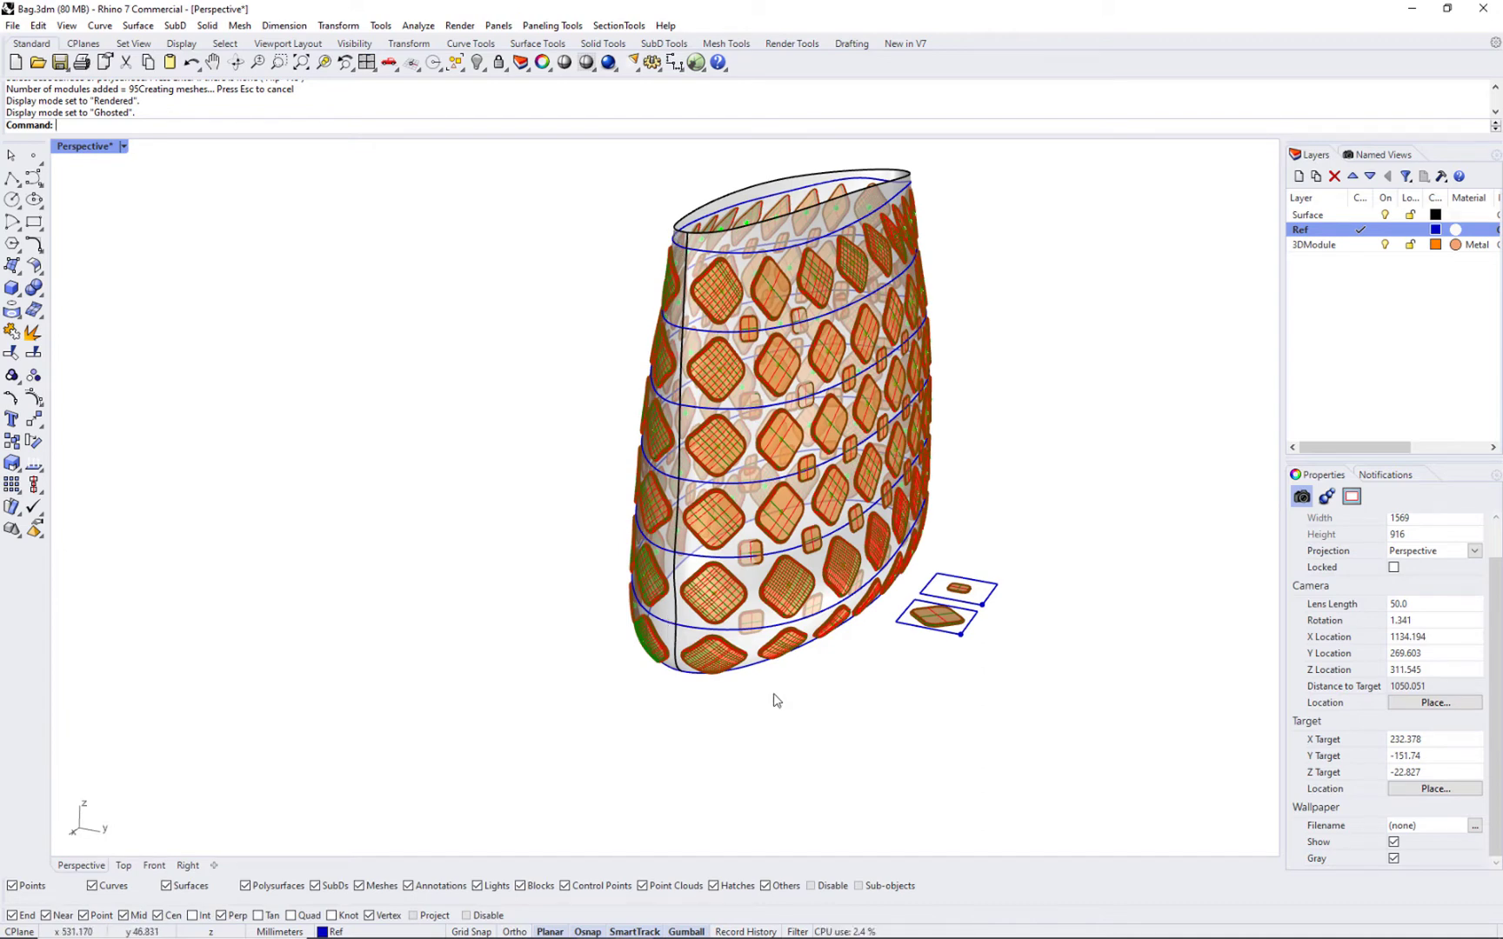
key(ctrl+z)
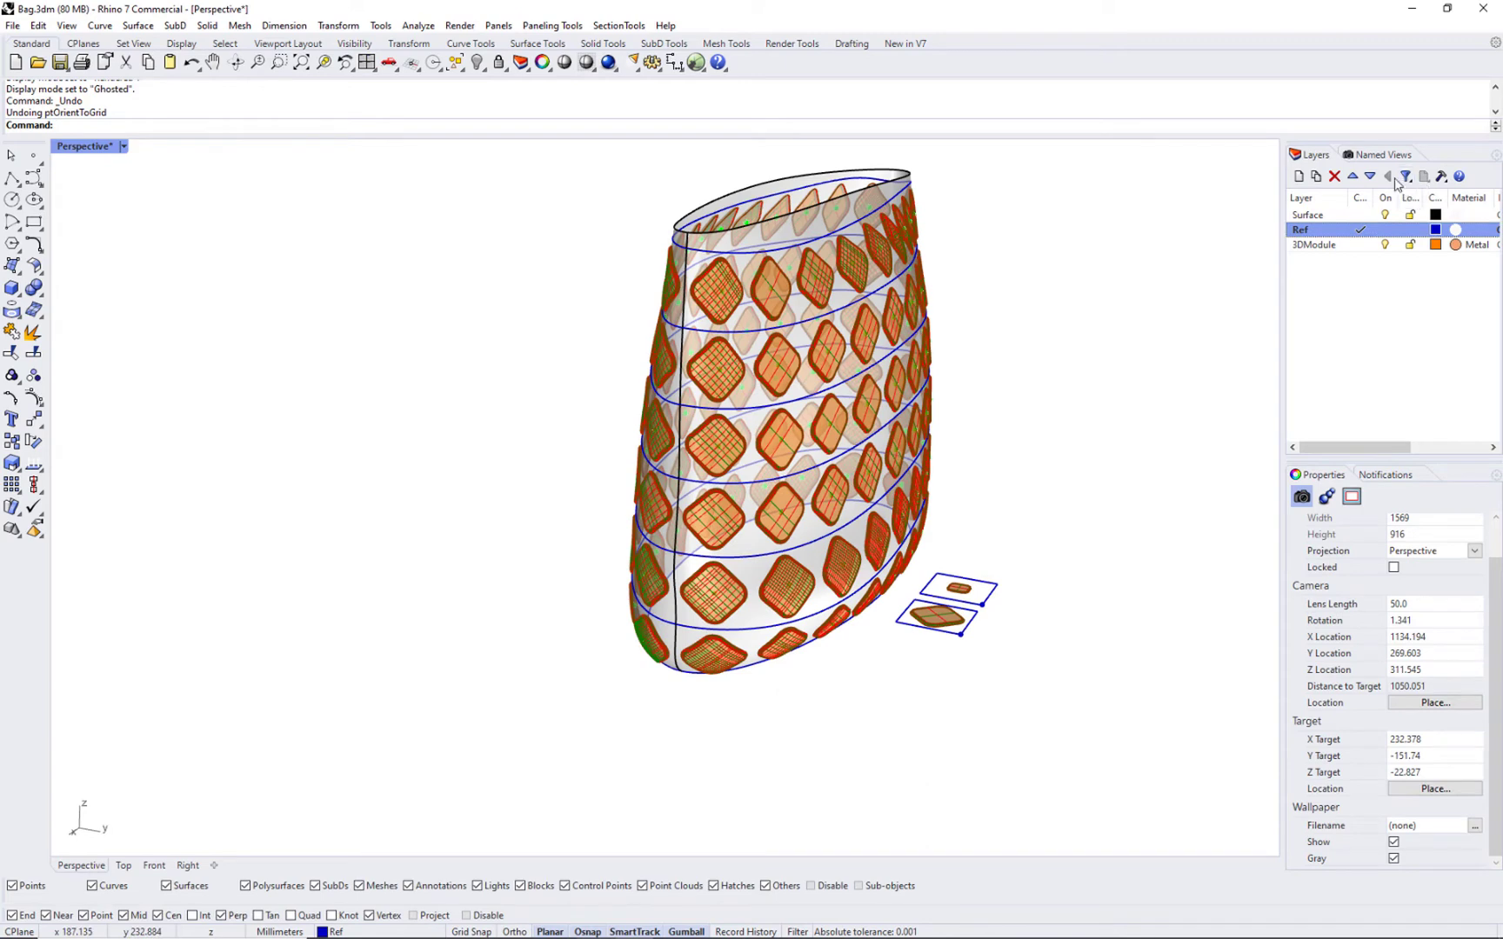
click(1378, 155)
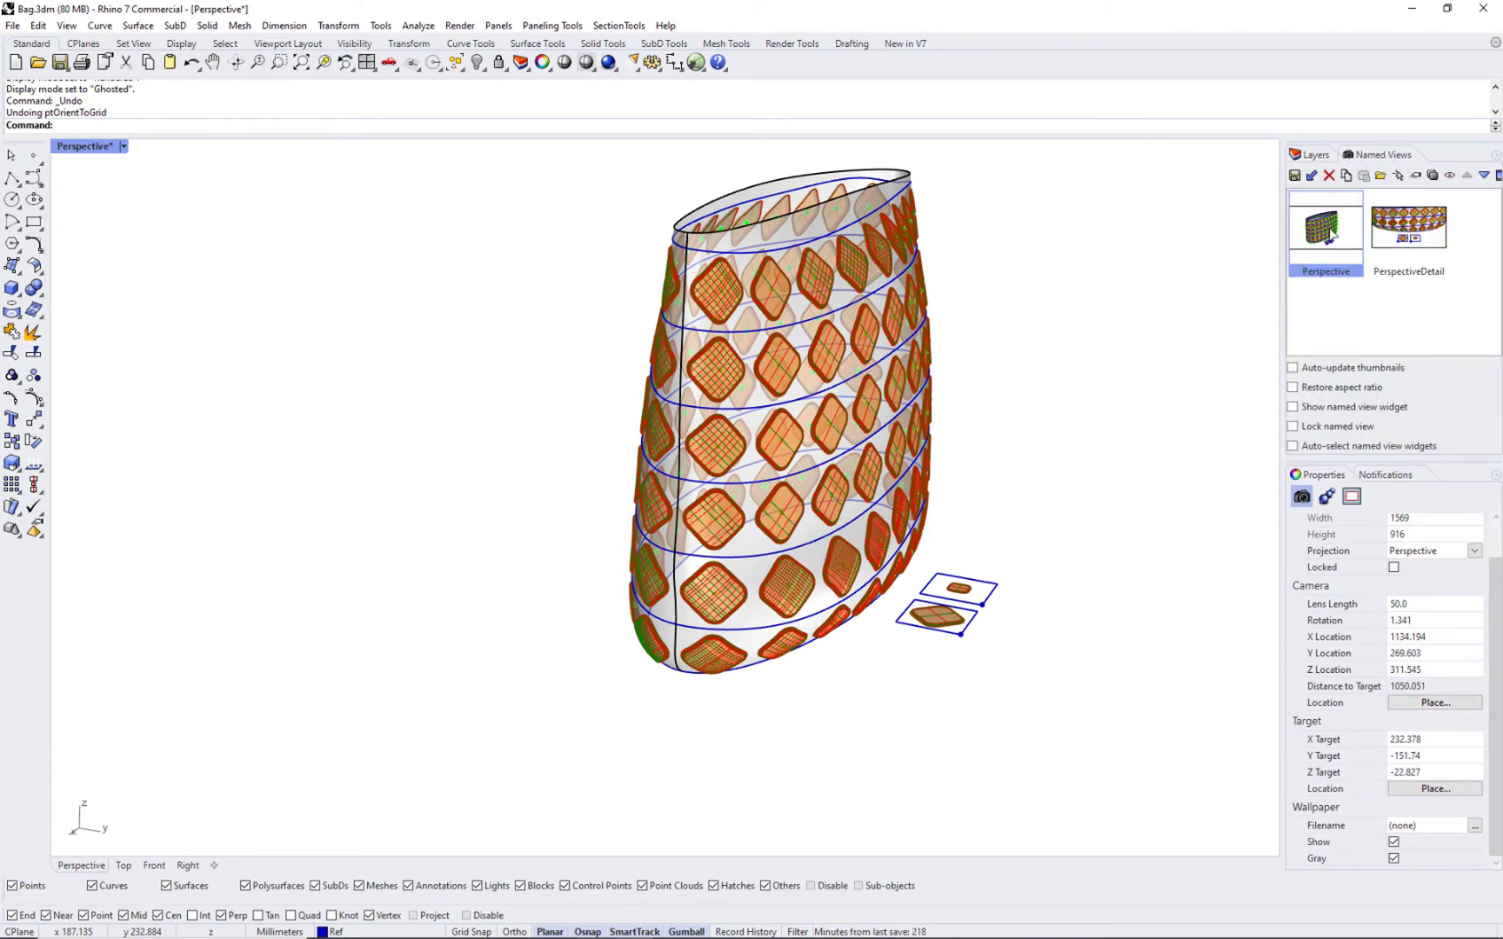
double_click(1326, 228)
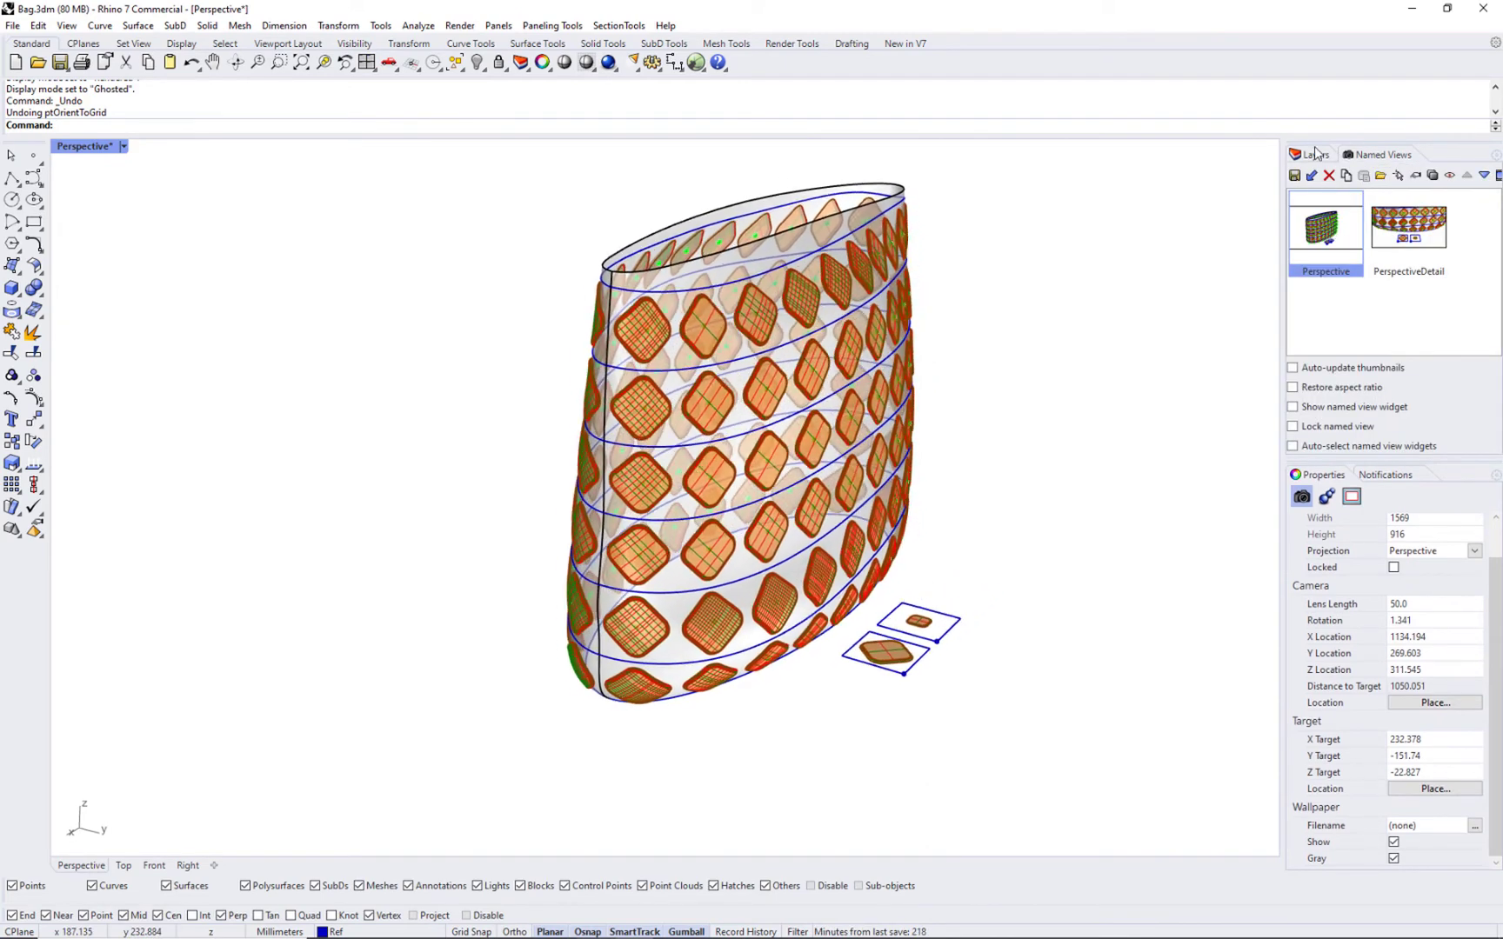
click(1315, 154)
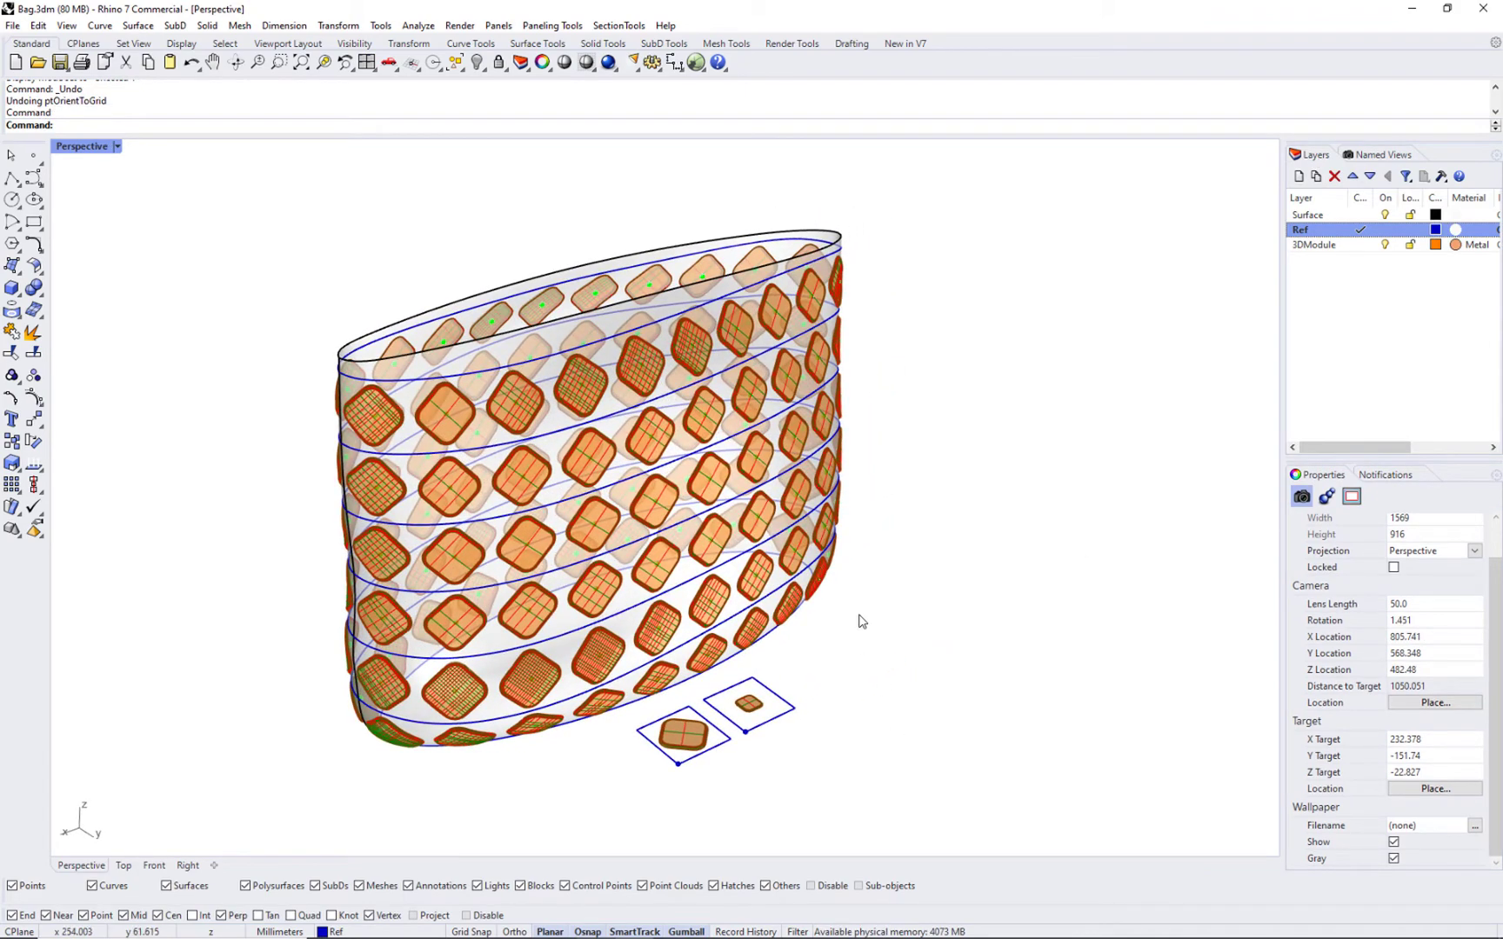
Close the bag's points grid in direction U with grouped points, overlap 1 and start index 0
click(553, 28)
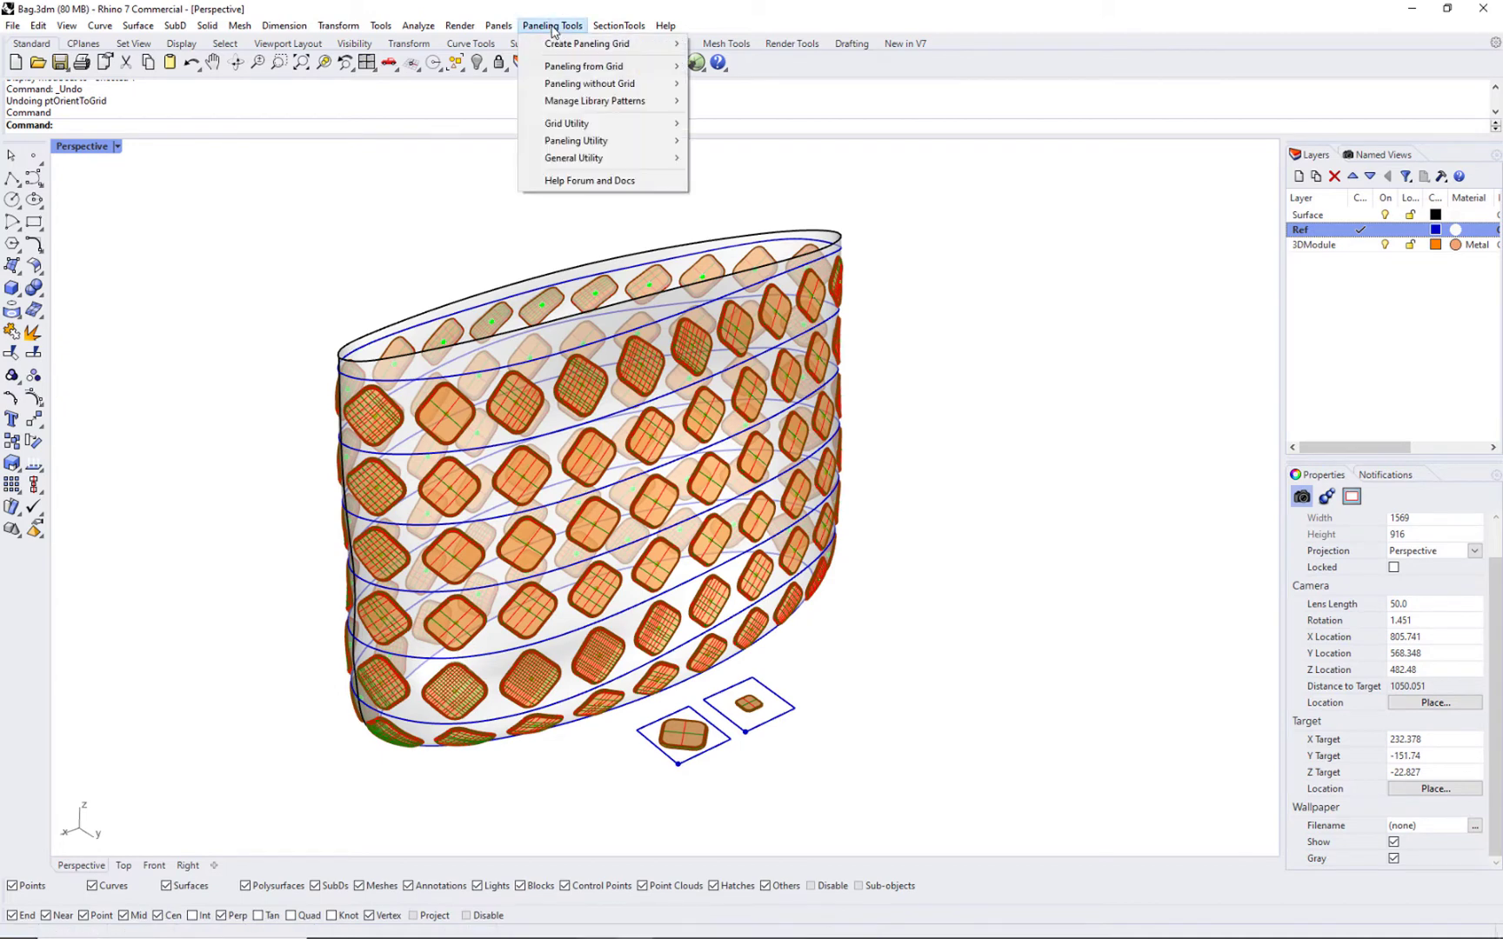
mouse_move(637, 133)
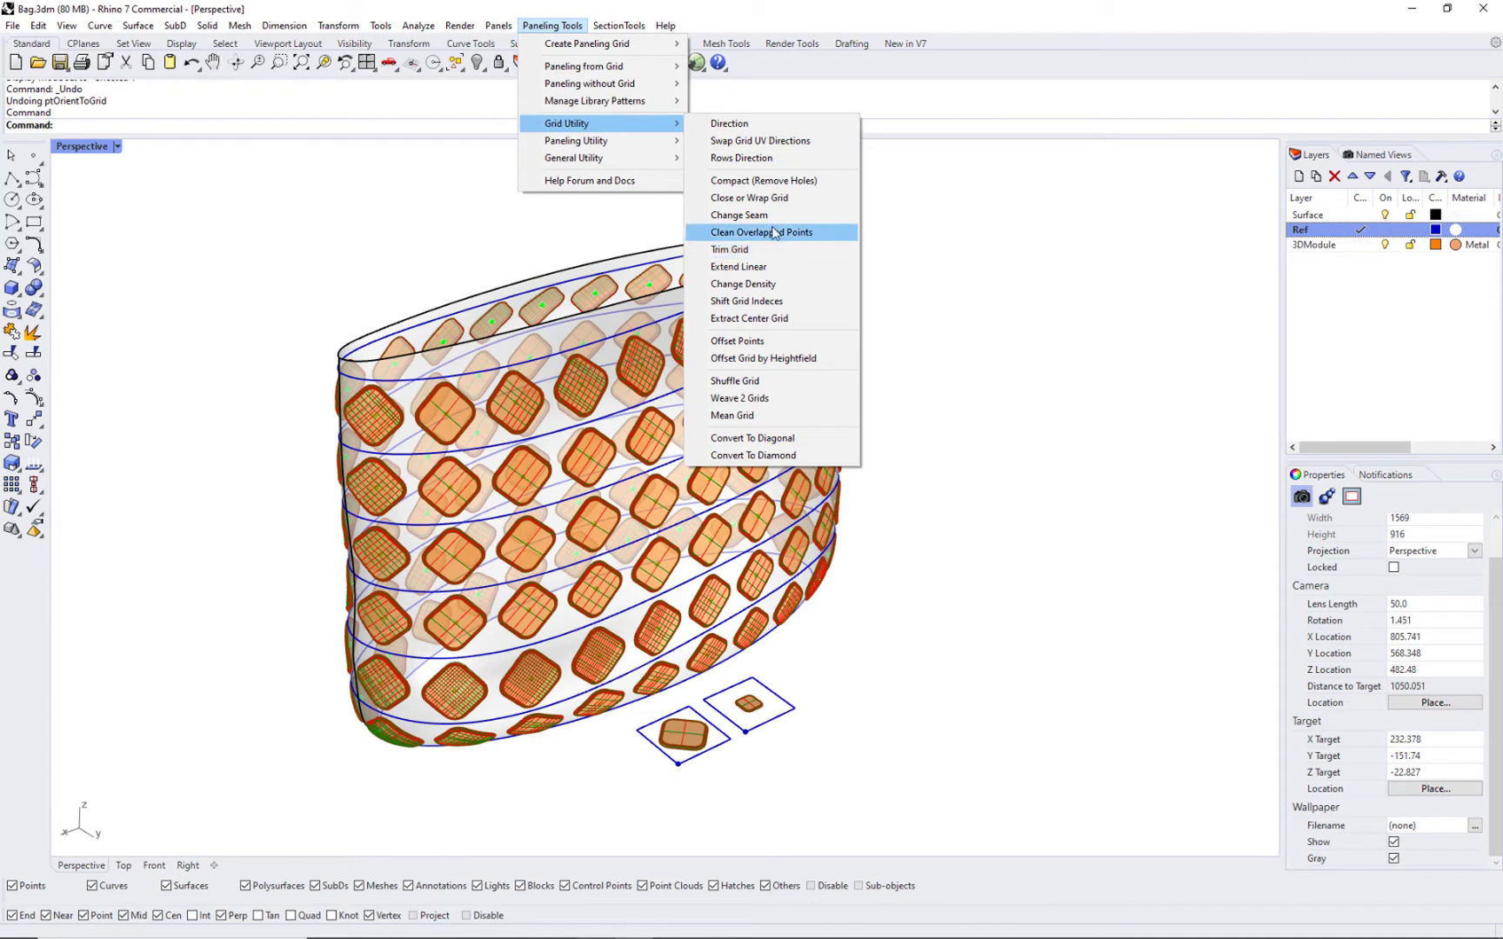
click(816, 200)
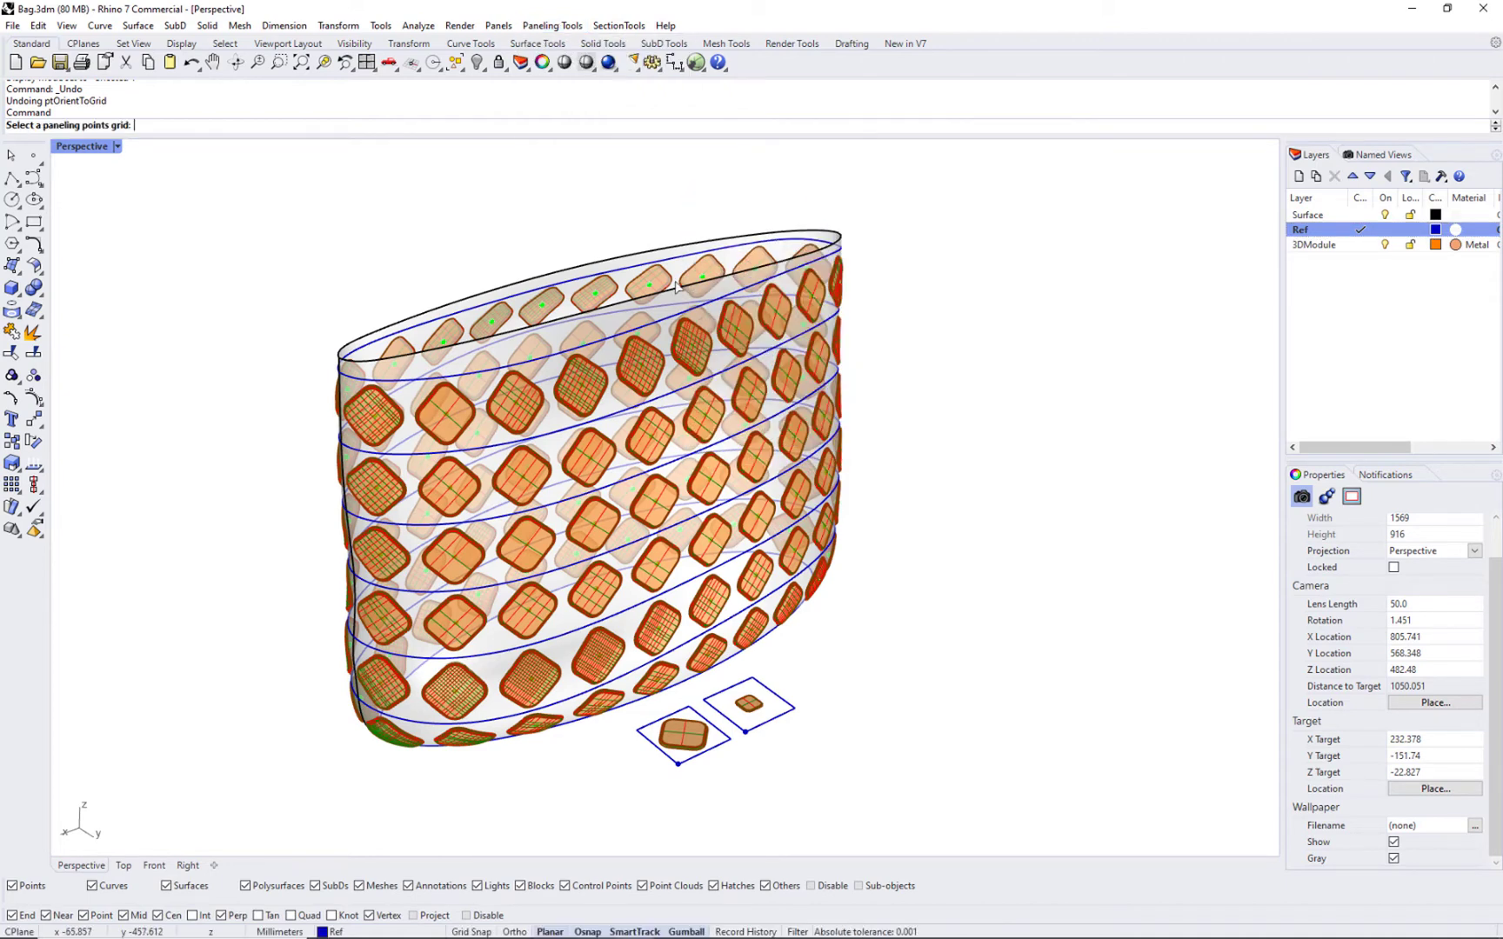
click(476, 438)
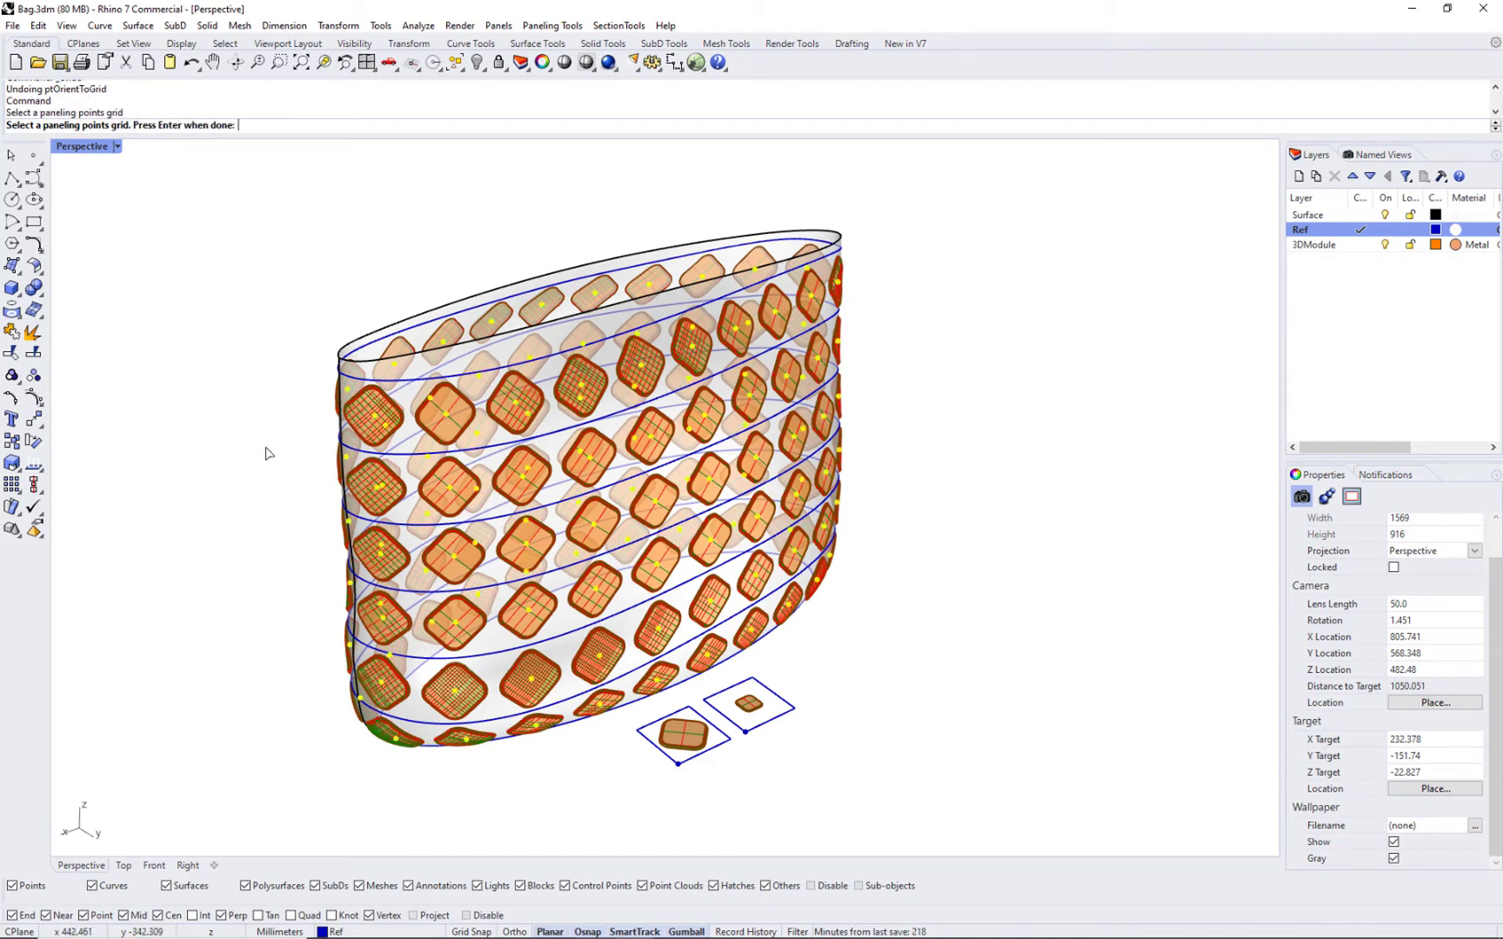
key(Return)
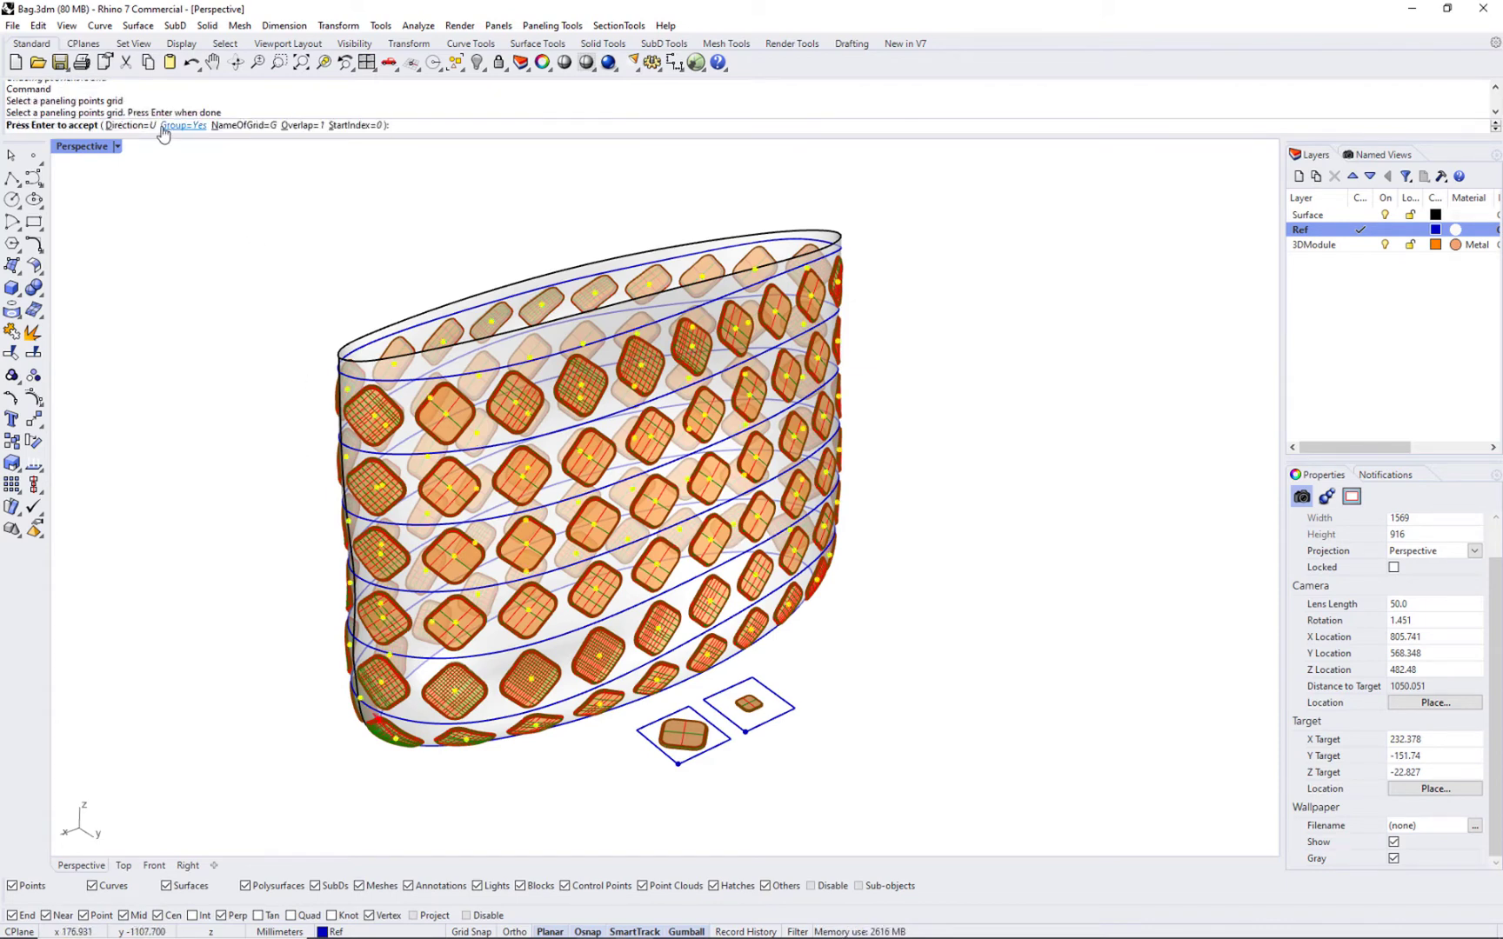
click(335, 126)
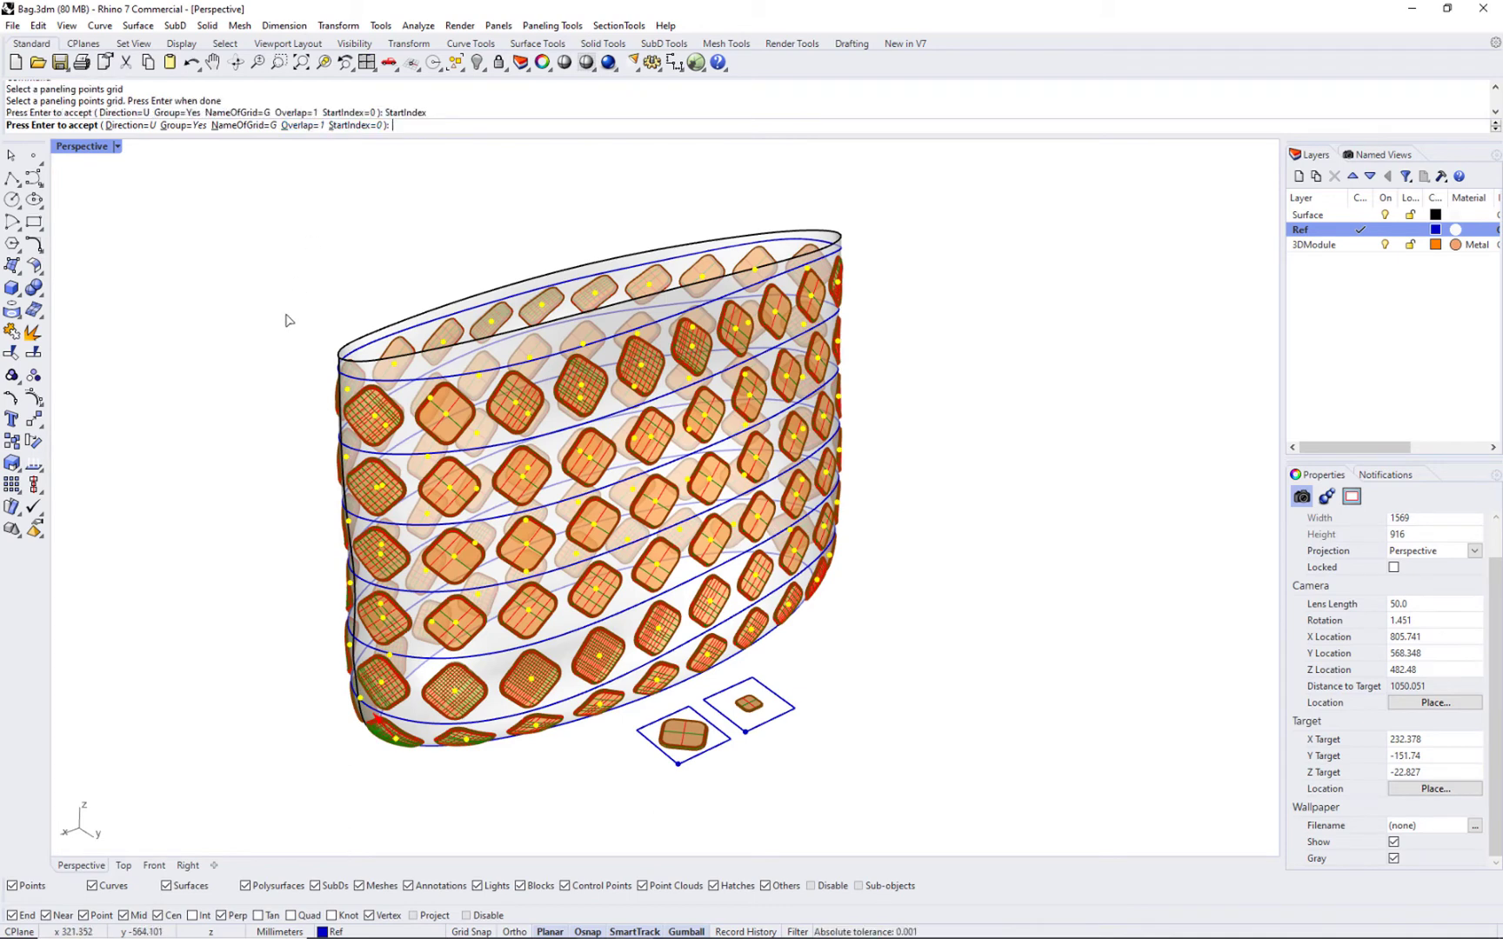
key(Return)
click(434, 804)
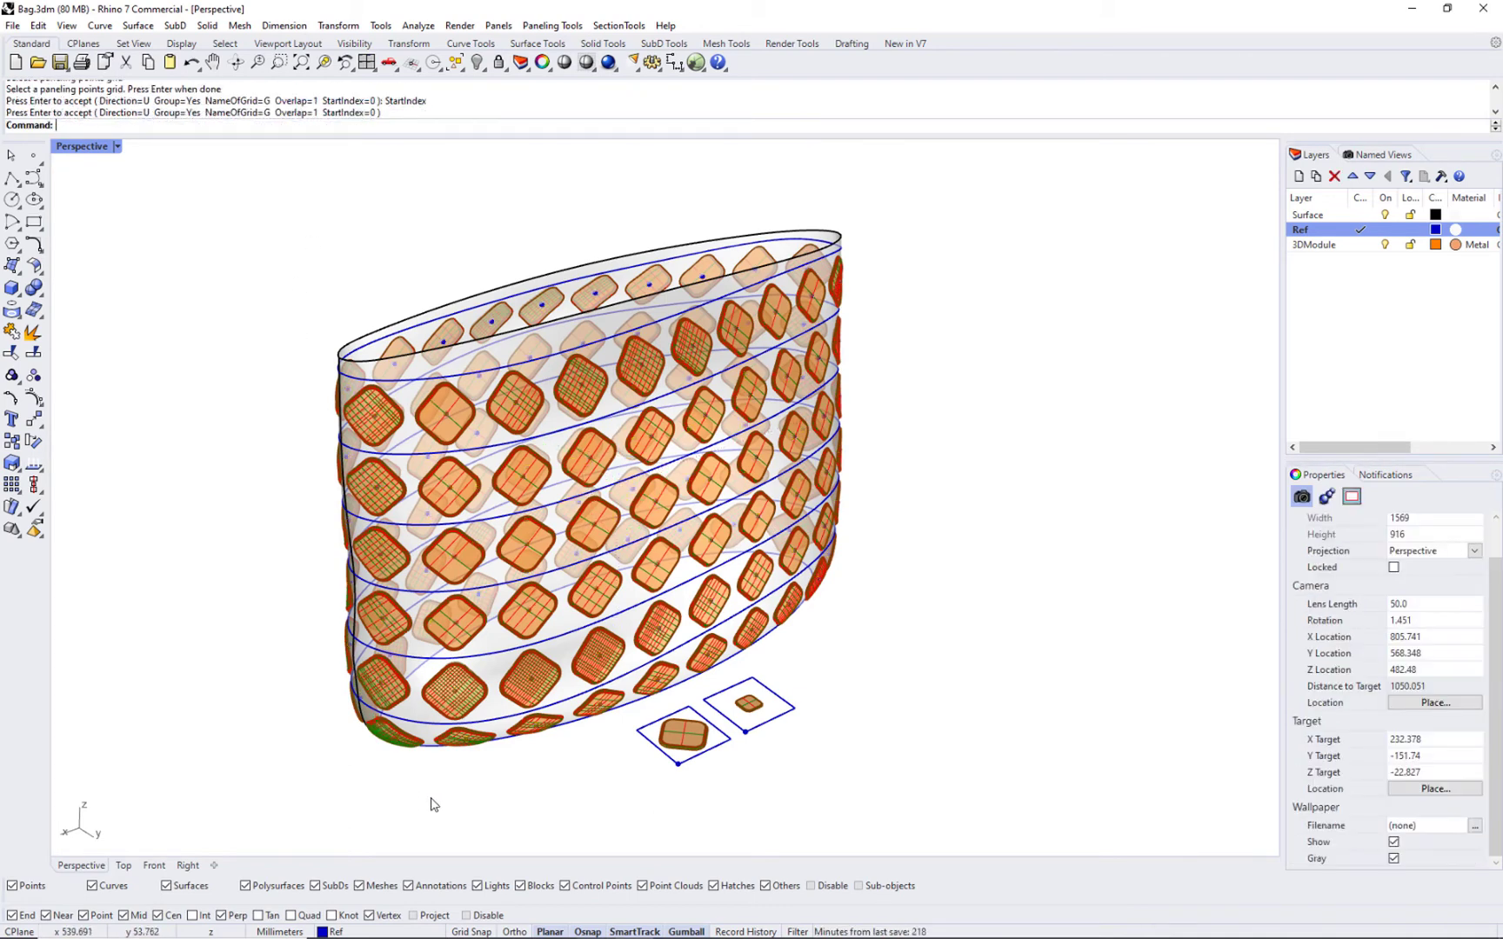
Zoom in on the bag's seam and check that a grid point is named G(0)(1)
right_drag(399, 799, 454, 768)
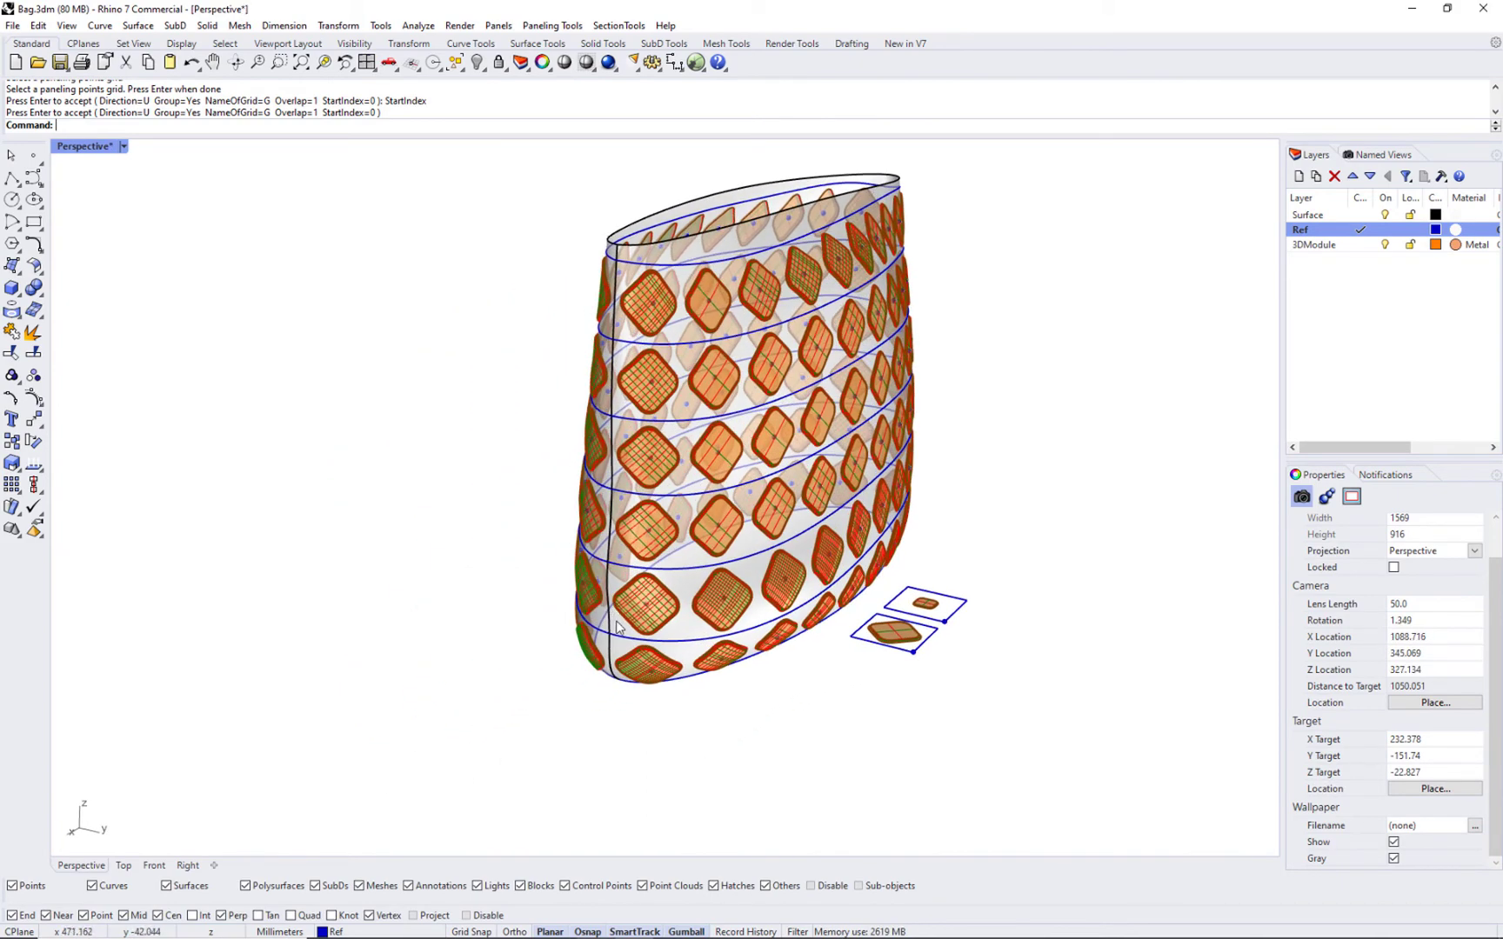
scroll(613, 619, up, 4)
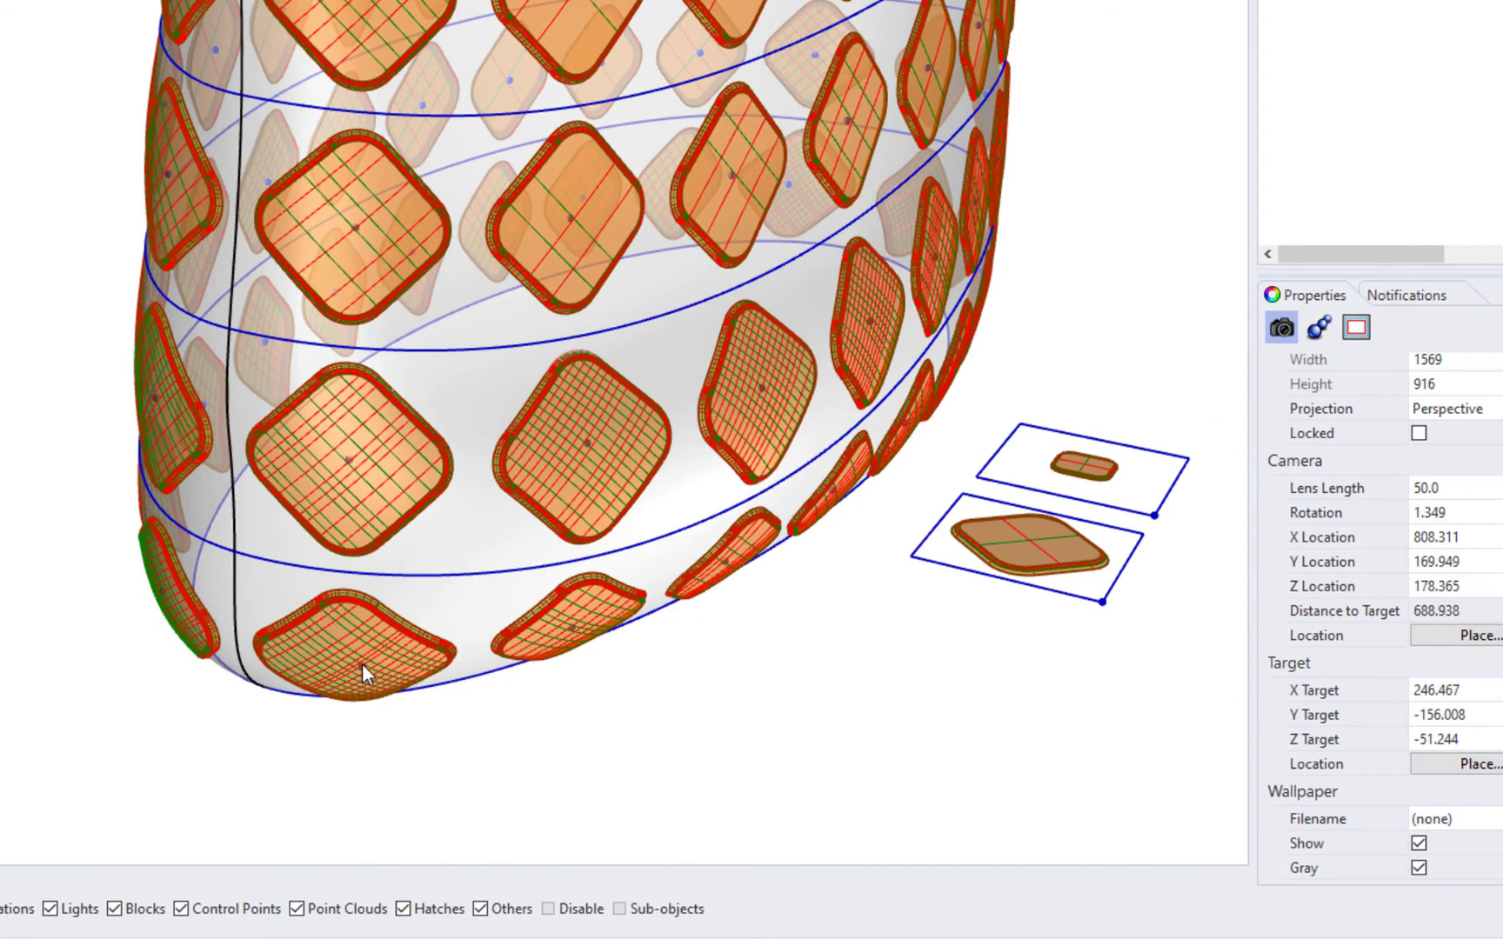
click(362, 664)
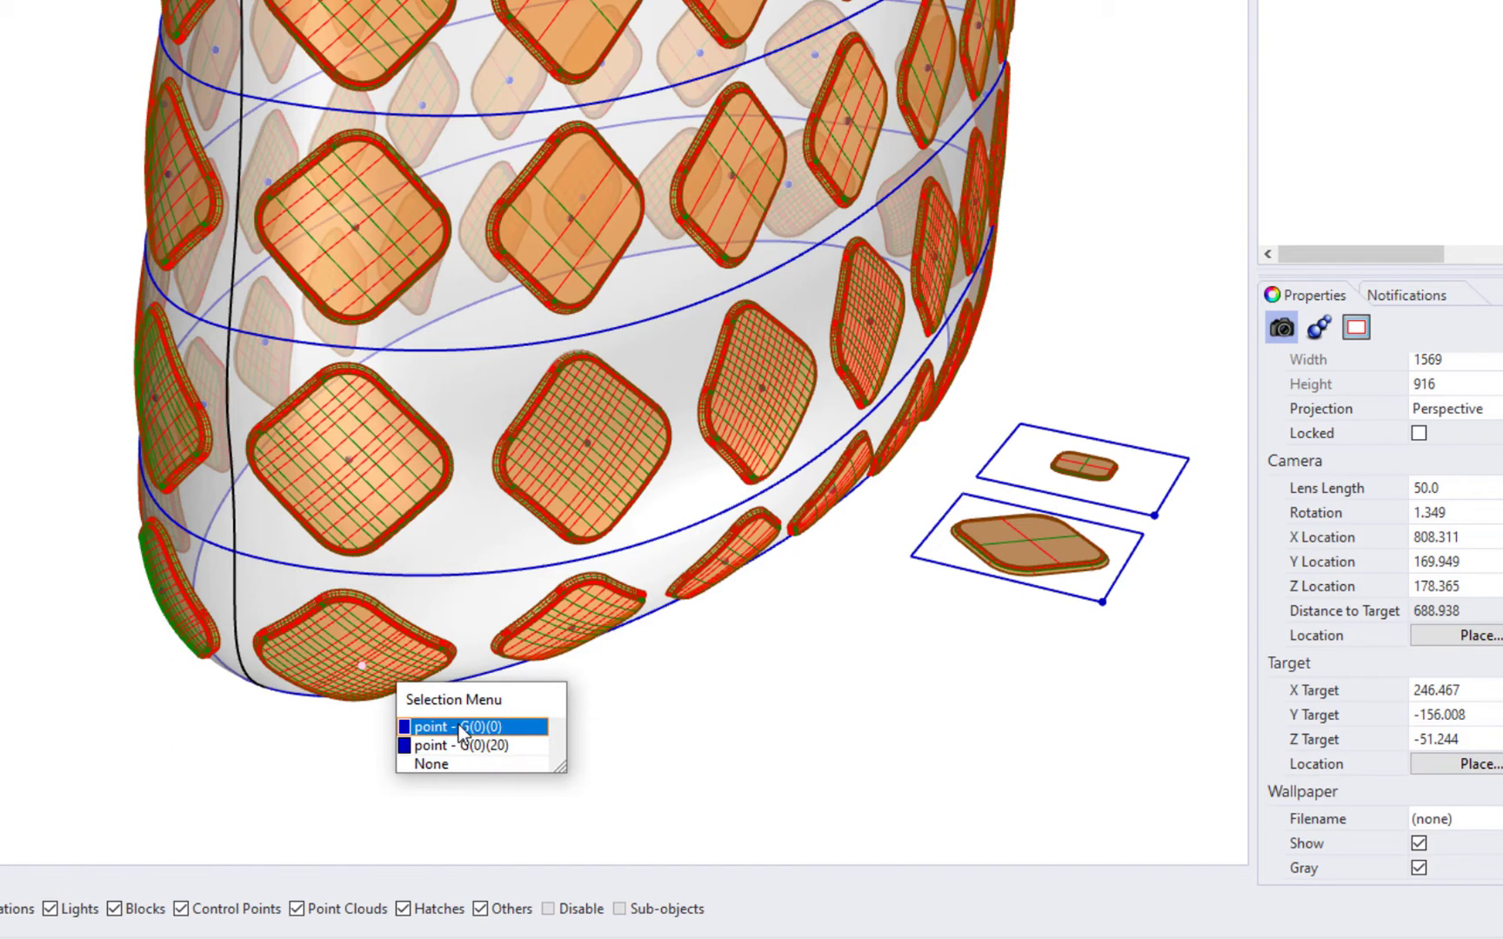
click(431, 763)
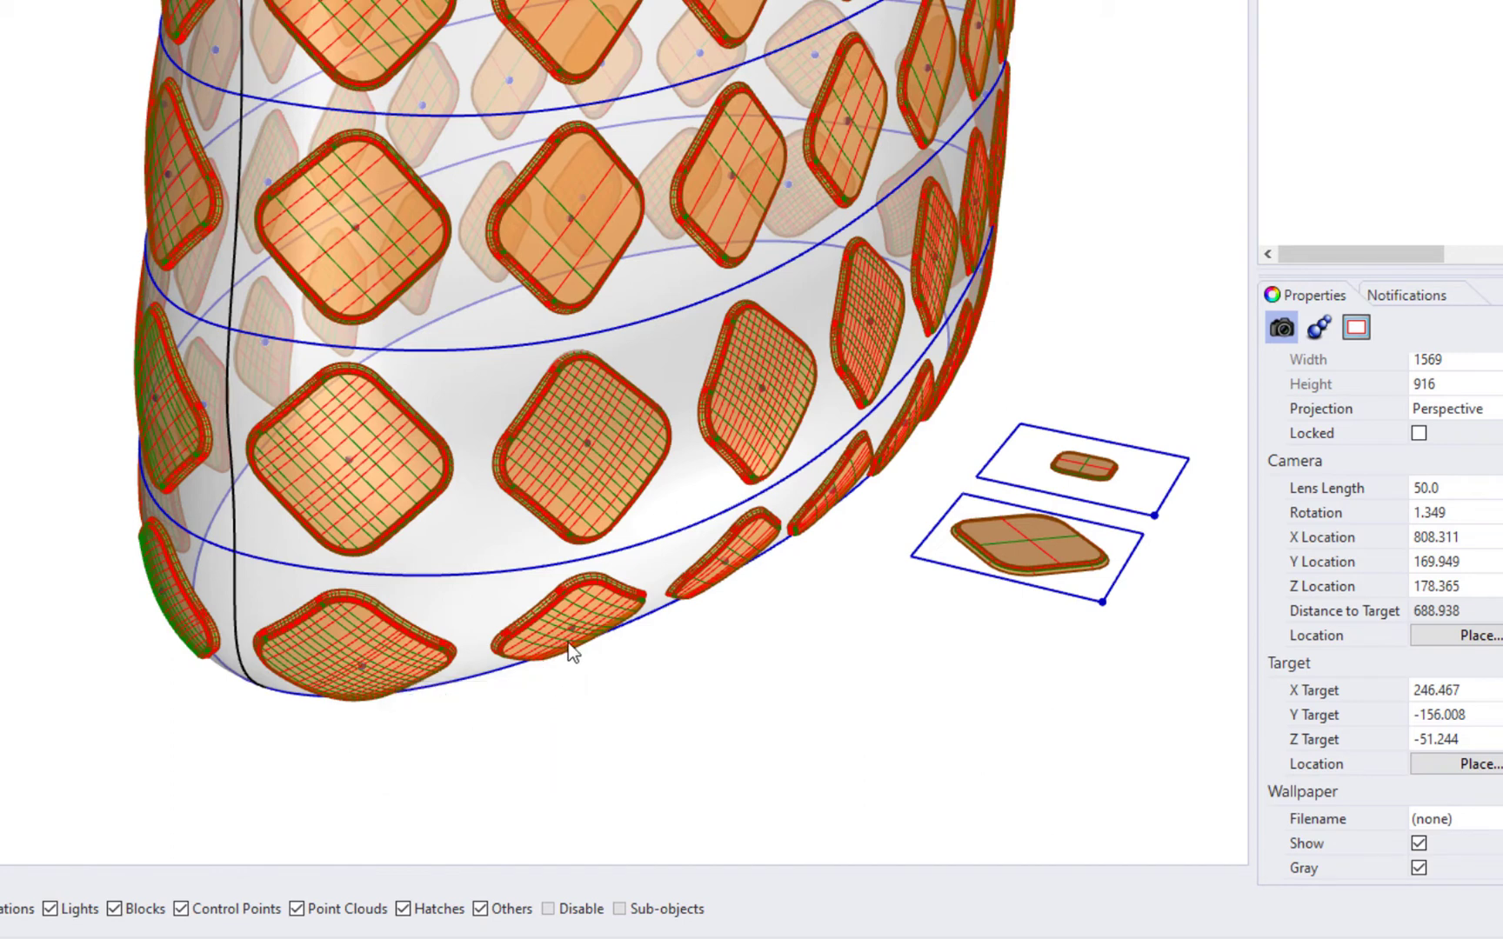
click(571, 627)
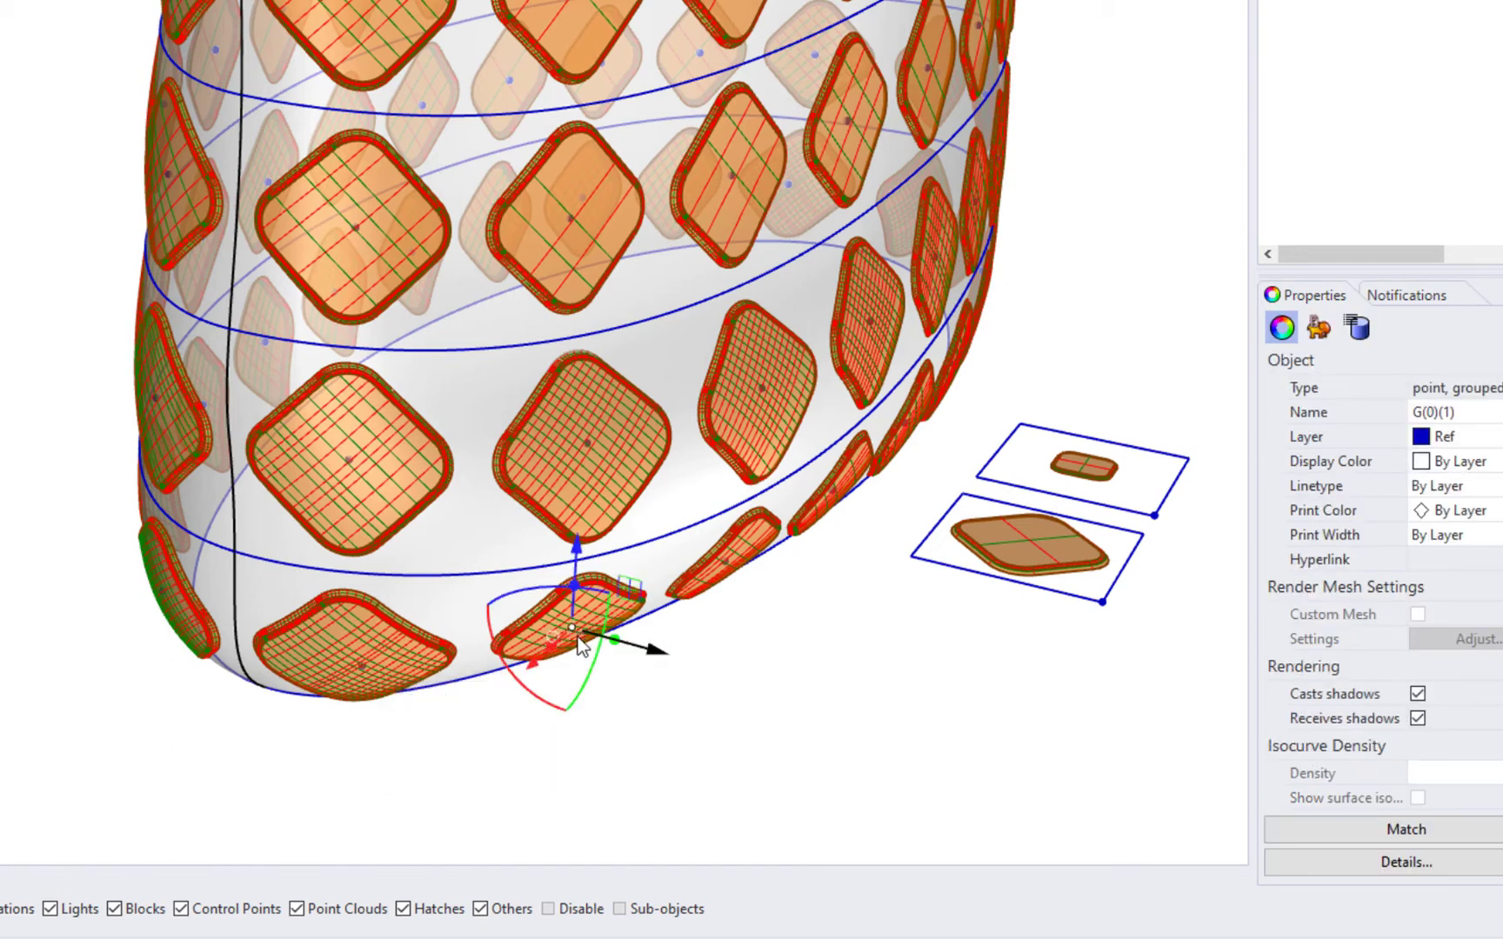
click(1421, 414)
click(424, 806)
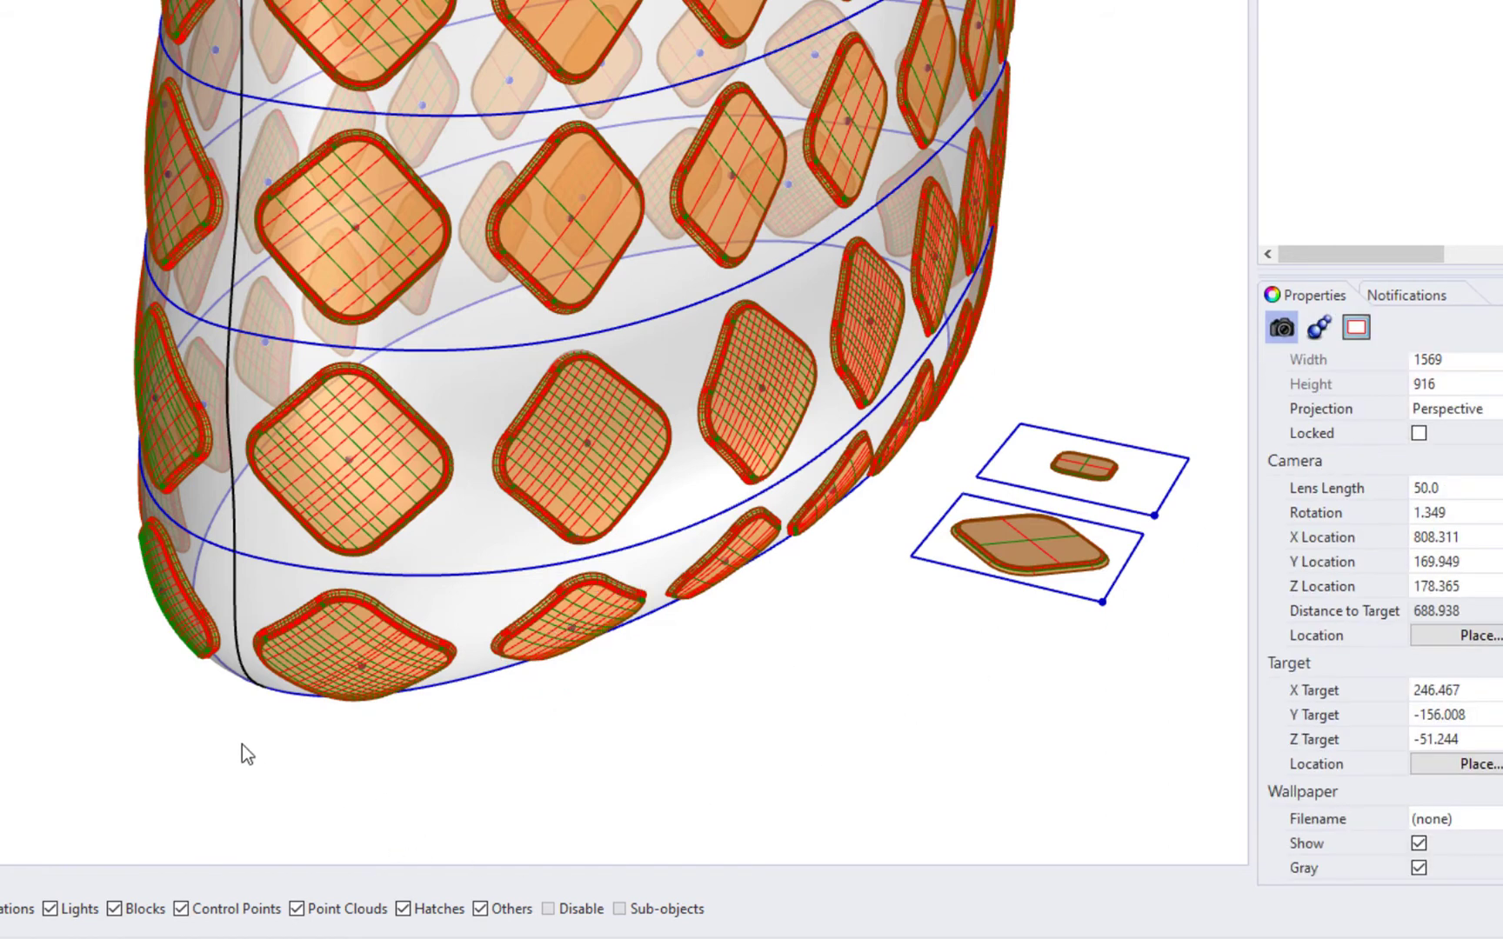
Check that the point across the seam is named G(0)(19)
right_drag(242, 744, 296, 727)
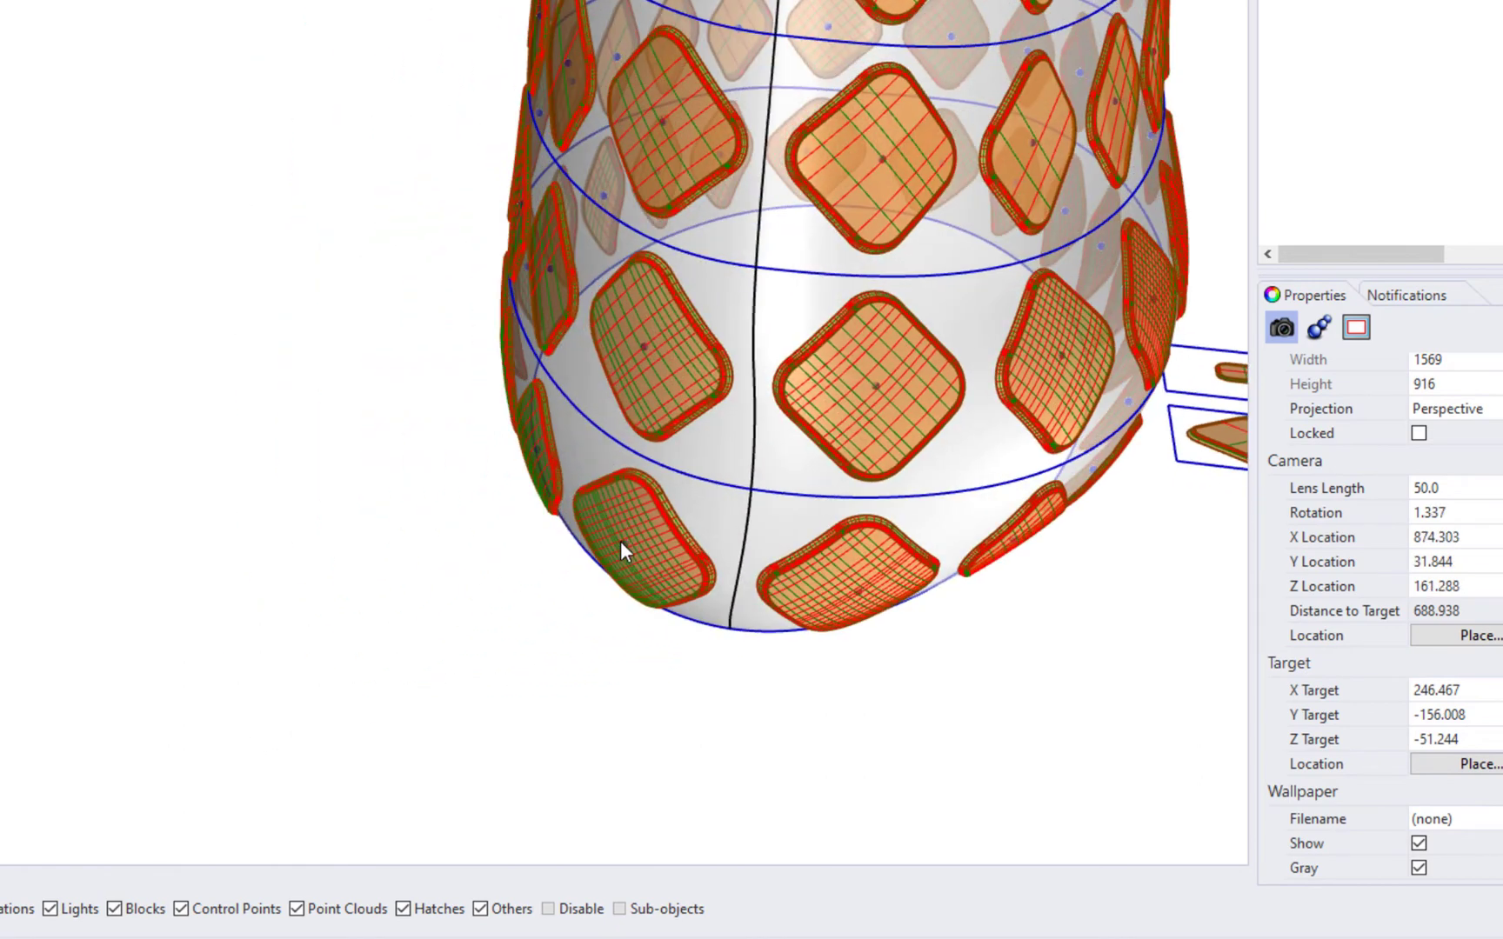
click(621, 540)
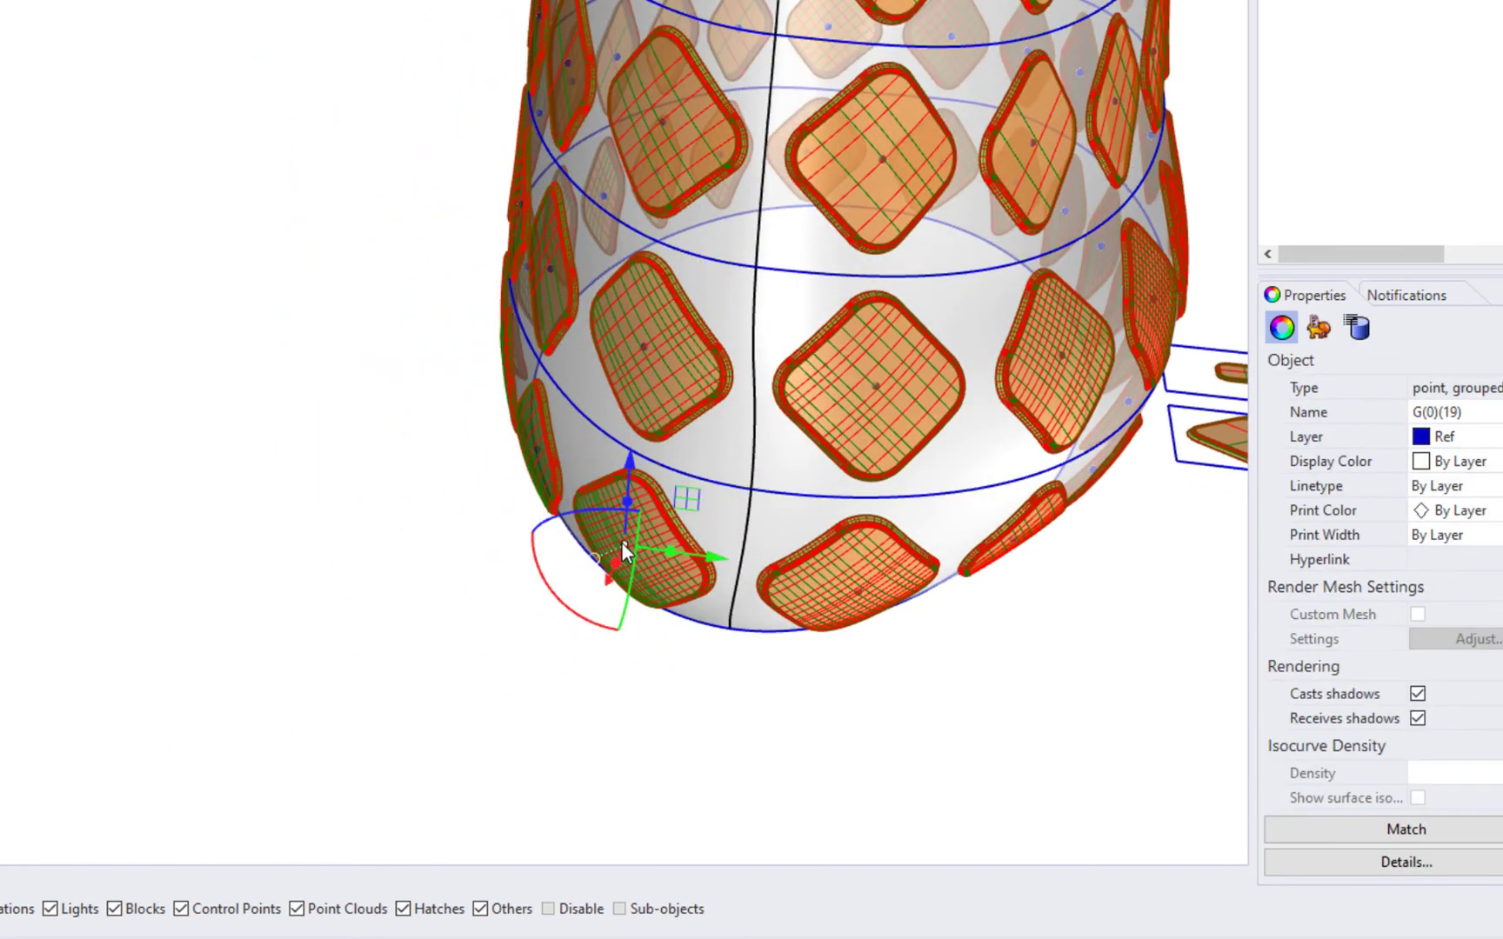
click(1468, 412)
click(673, 759)
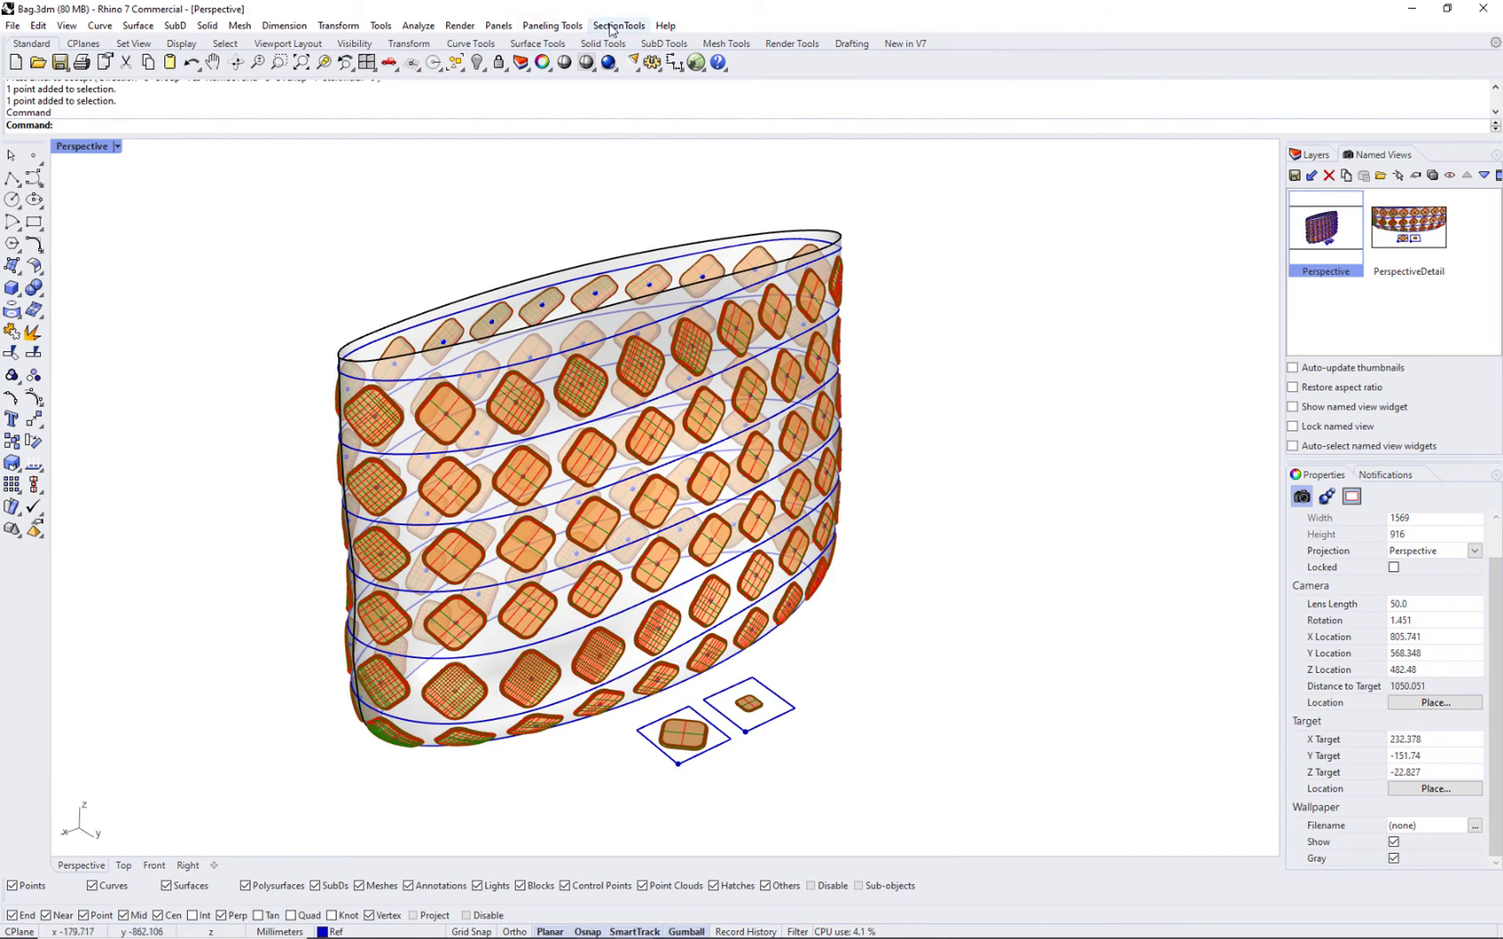
Orient the small module rigidly onto the closed grid, placing 100 small tiles between the large ones
click(553, 25)
mouse_move(586, 75)
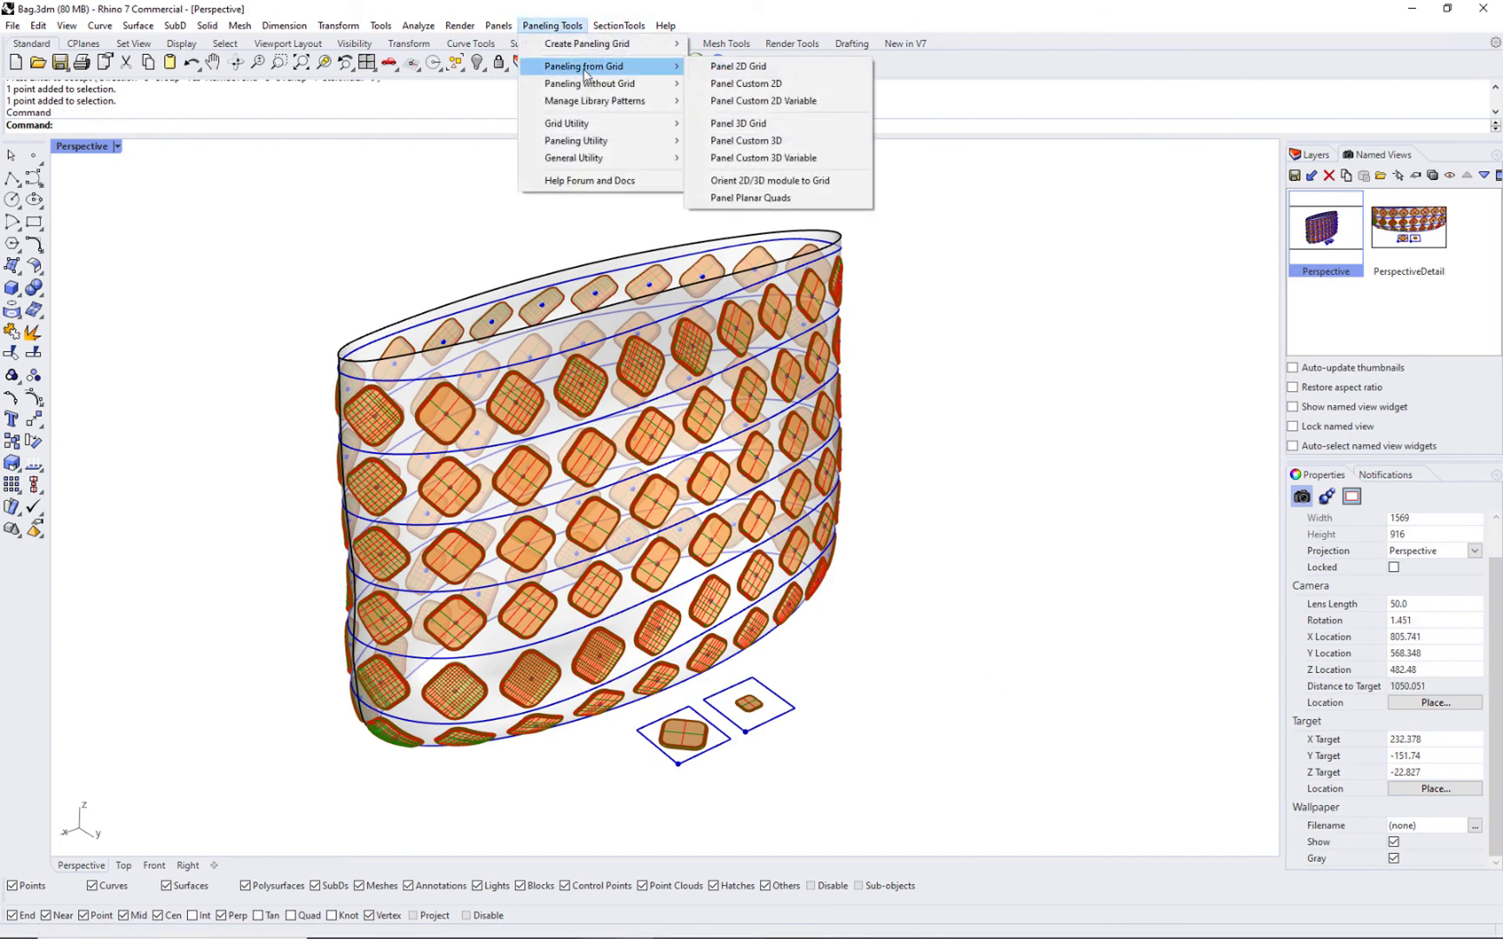
click(818, 181)
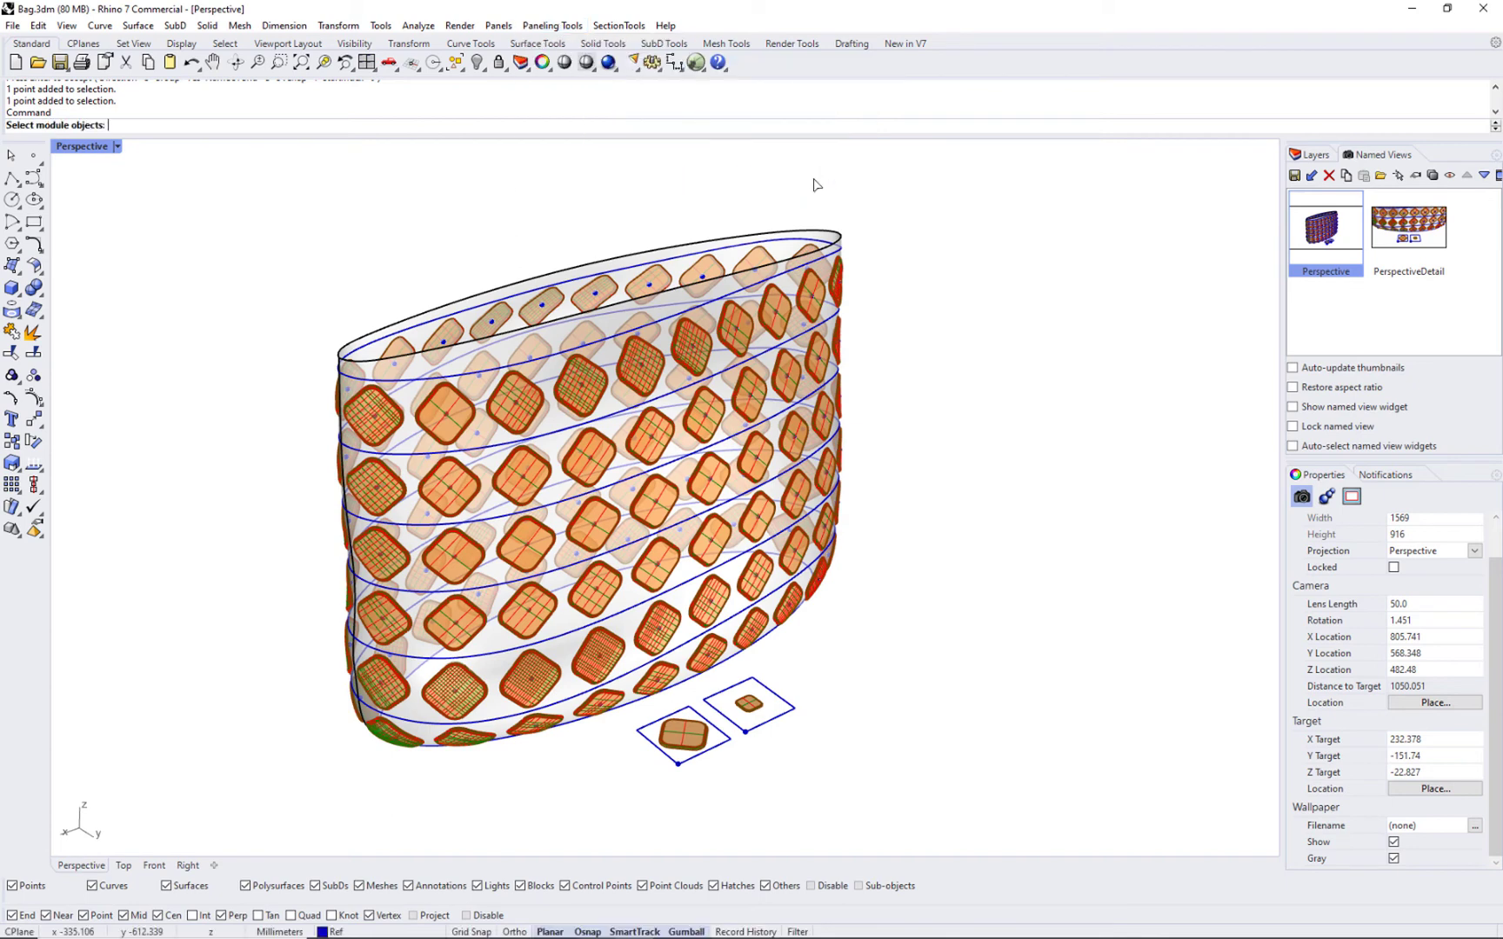
click(756, 714)
key(Return)
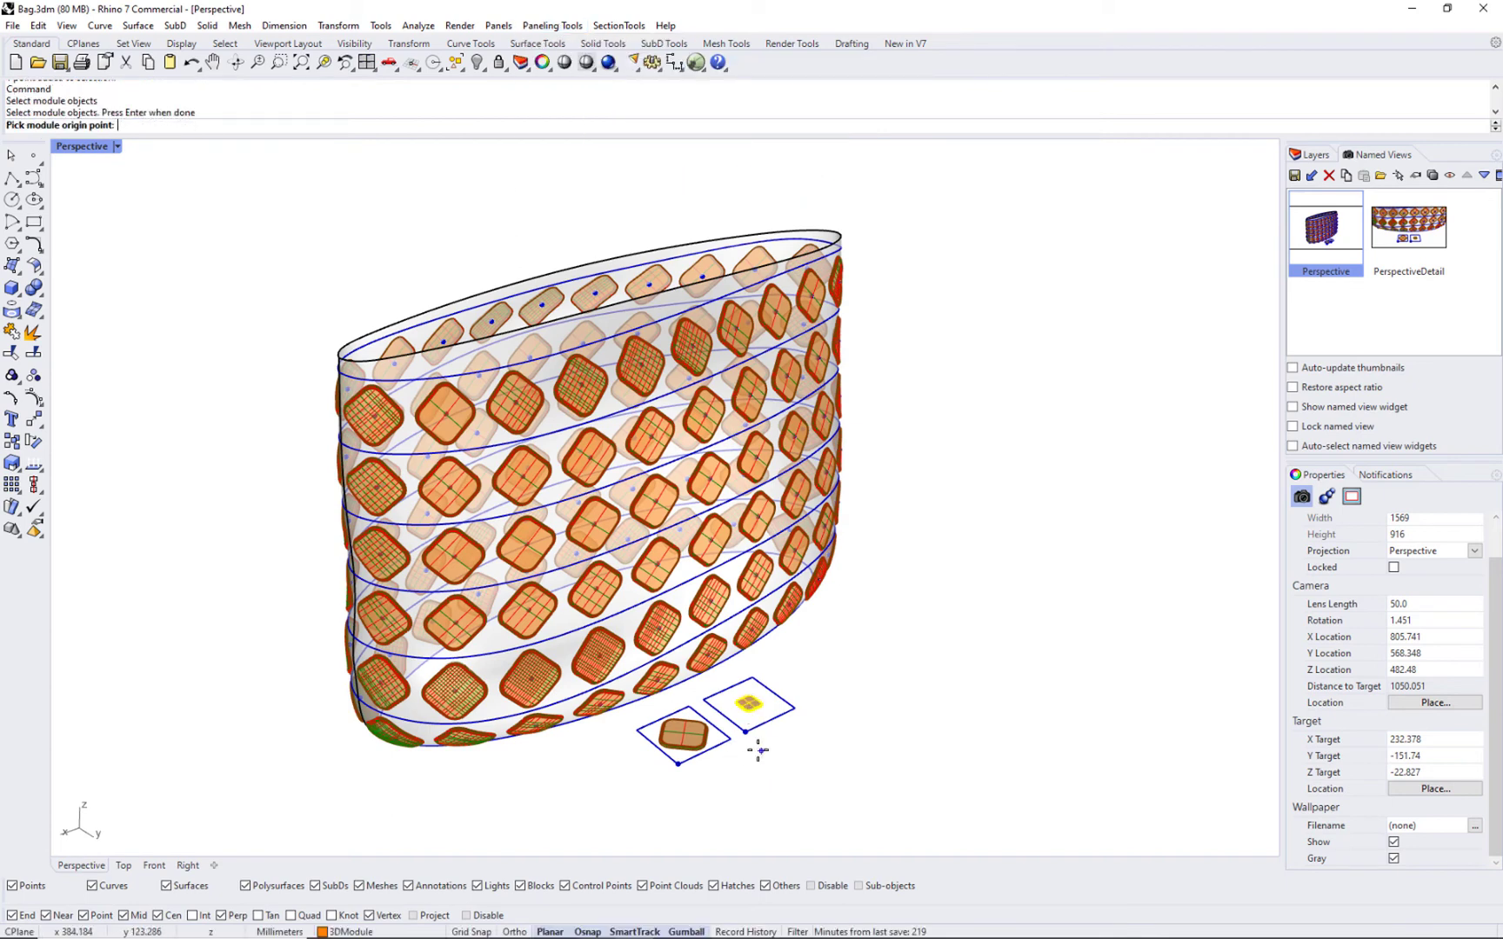
click(746, 733)
click(792, 708)
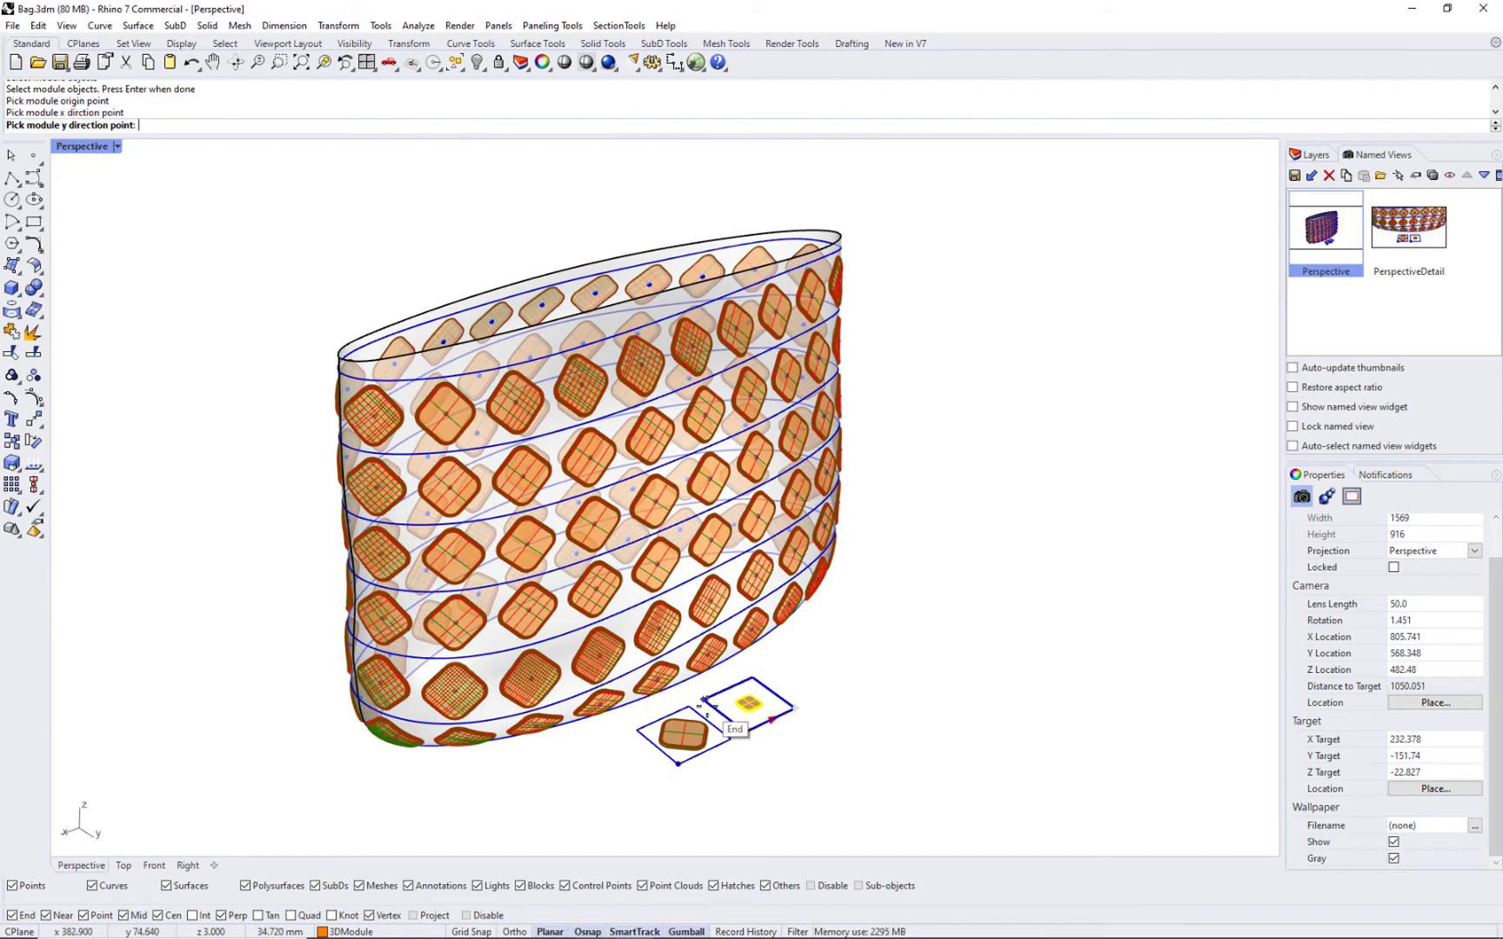
click(709, 700)
key(Return)
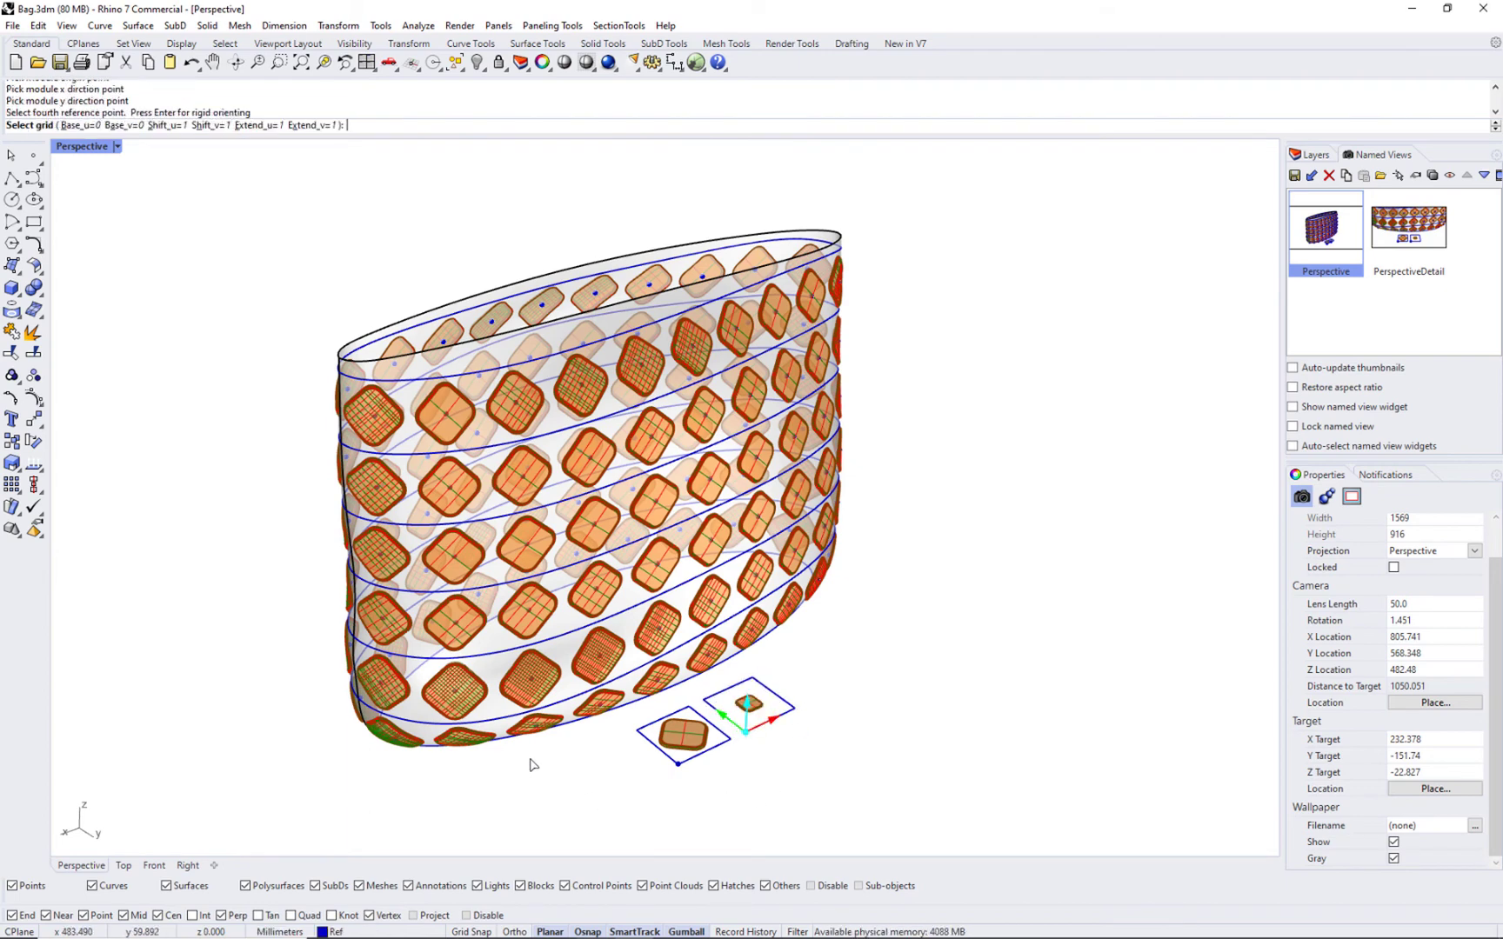
click(457, 696)
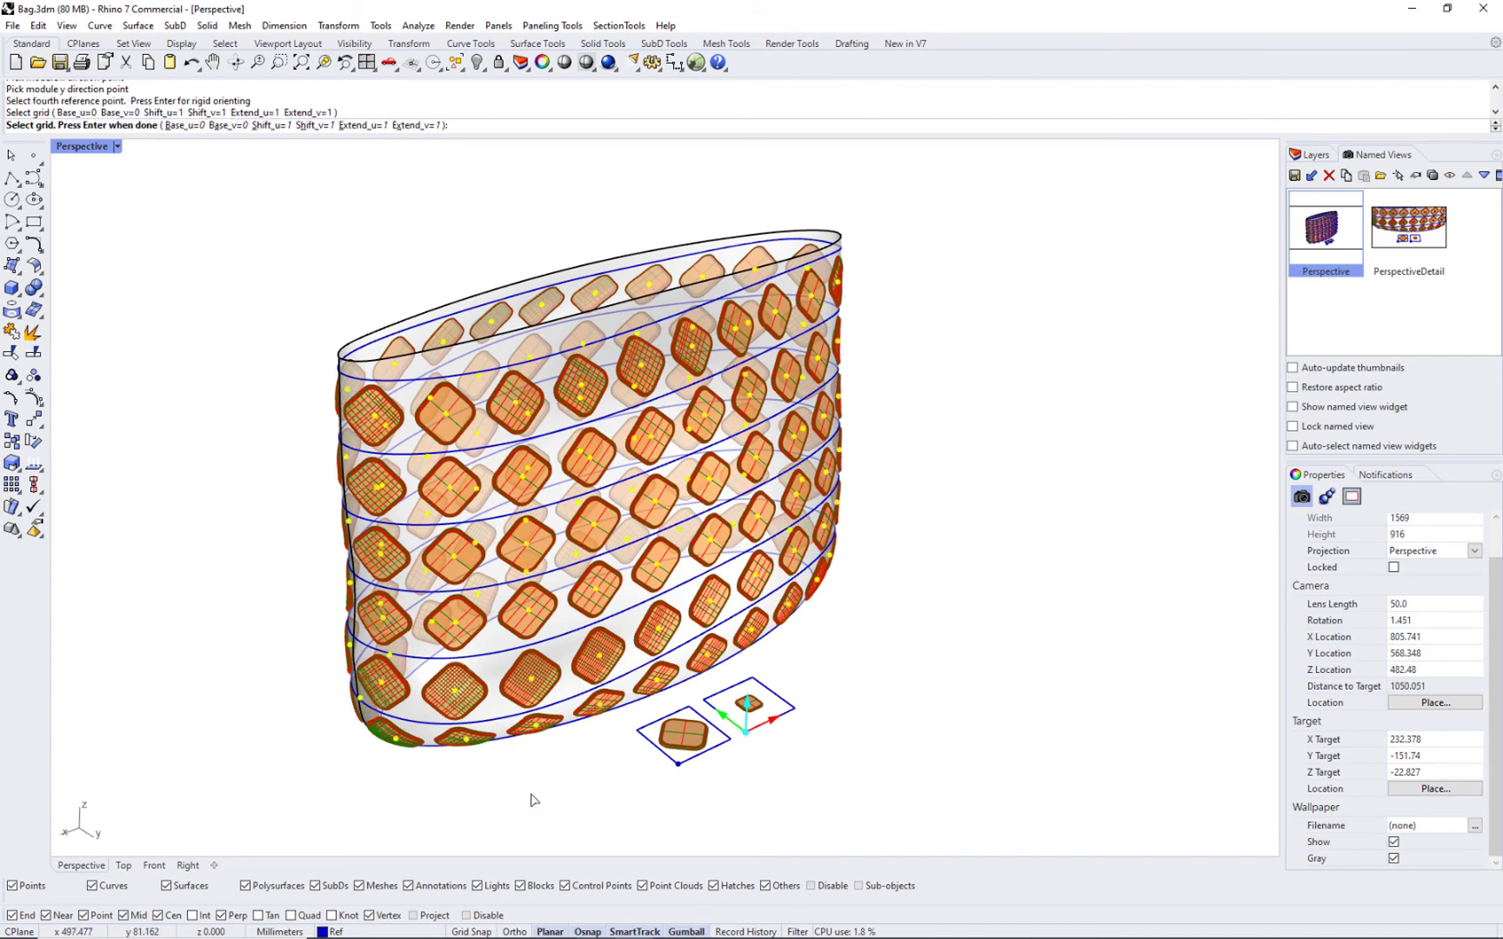
key(Return)
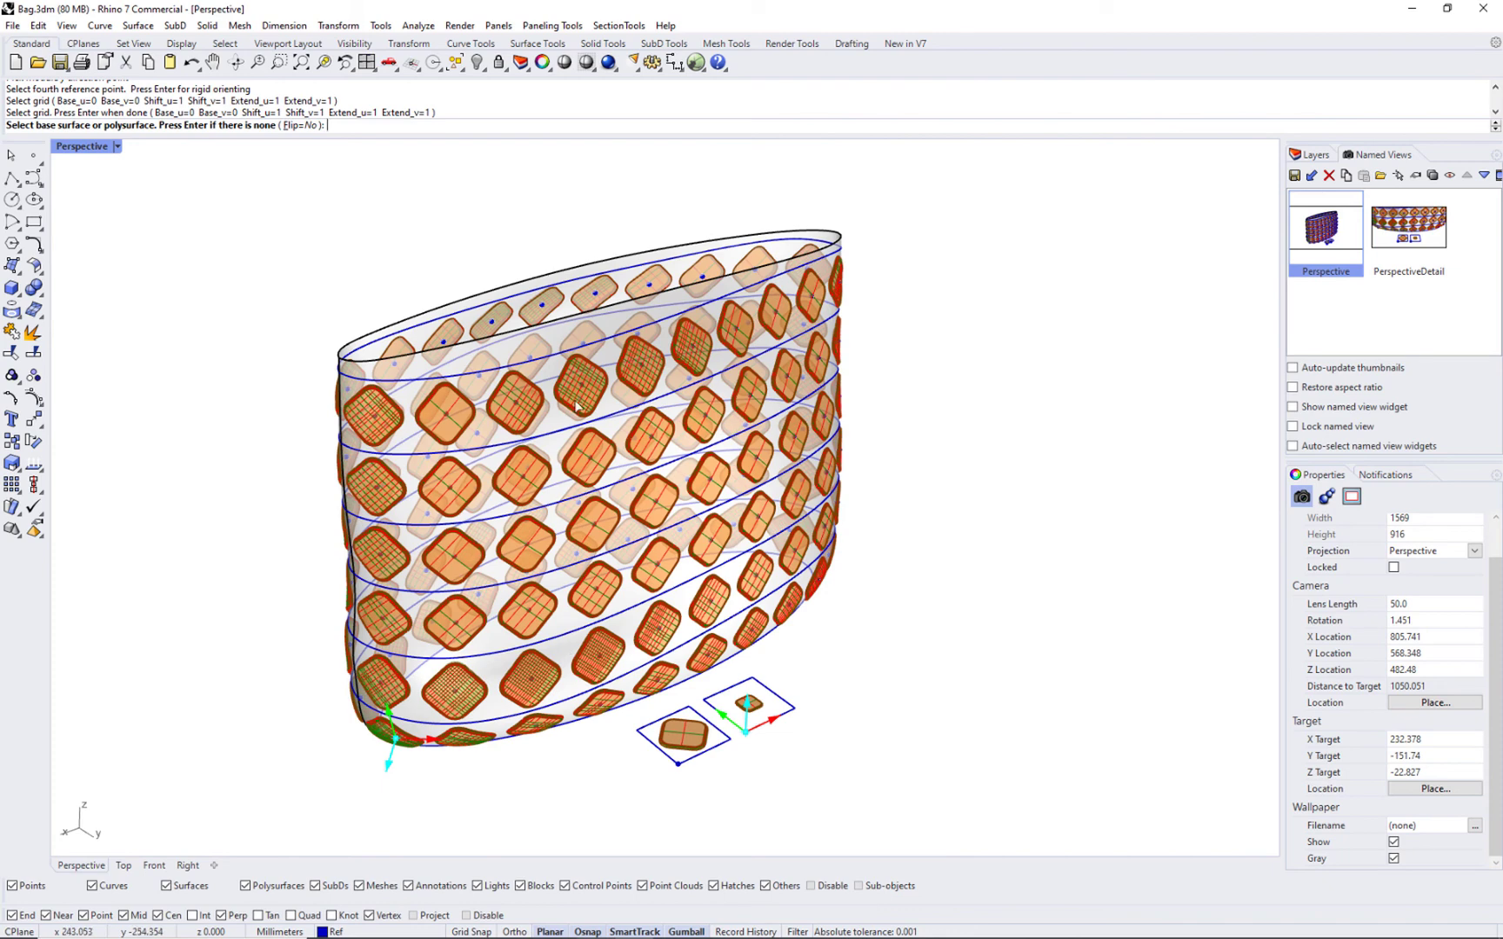
click(595, 265)
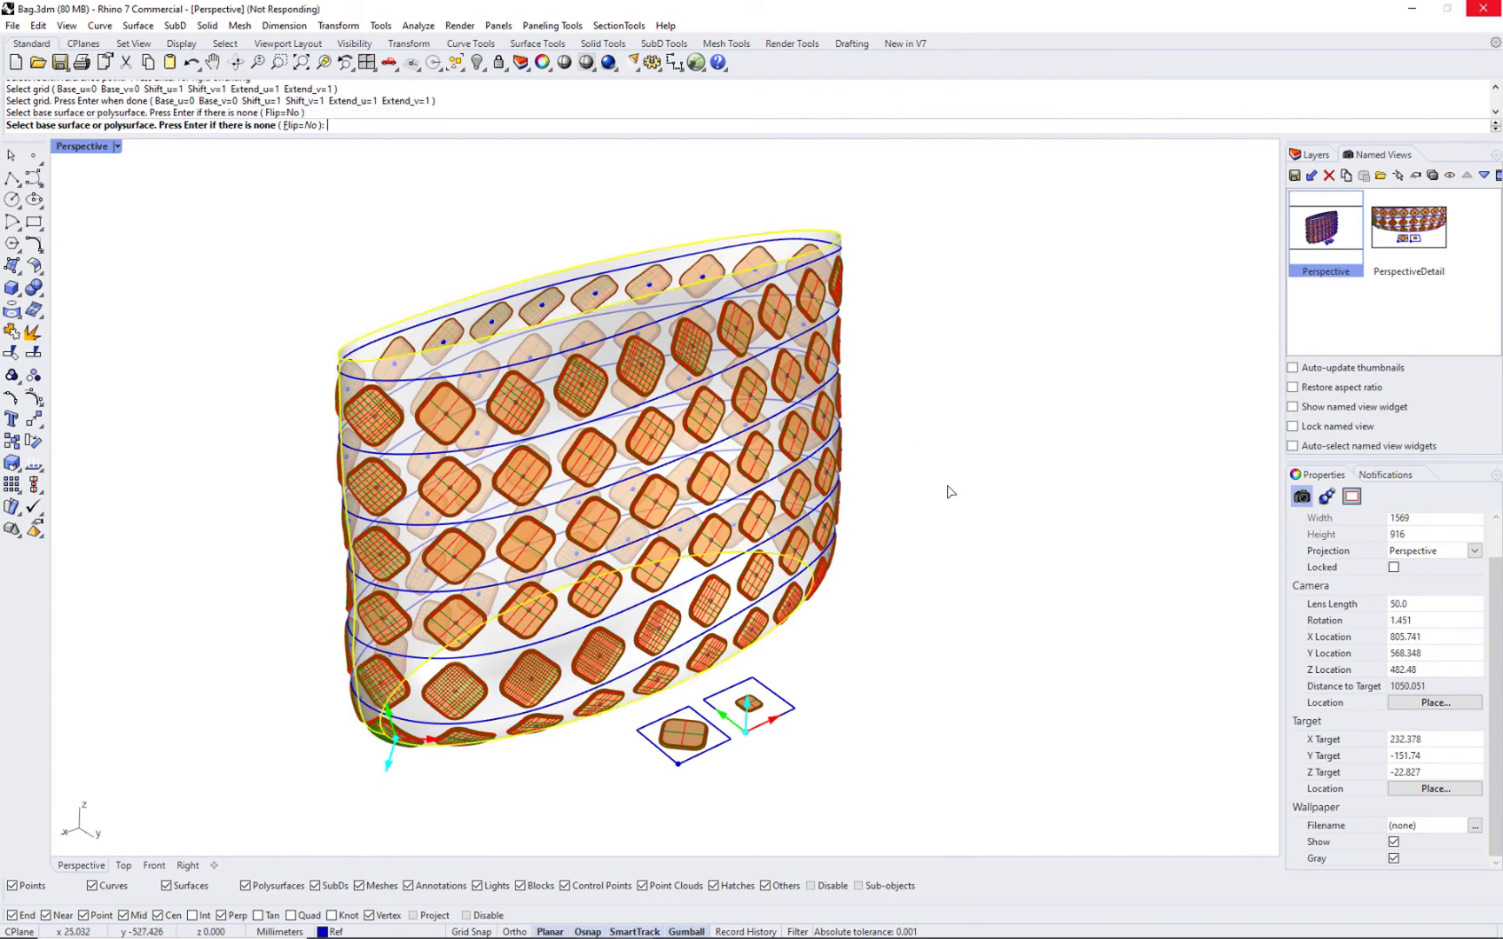
Switch the Perspective viewport to Rendered and orbit to view the copper tiles on the bag
click(117, 147)
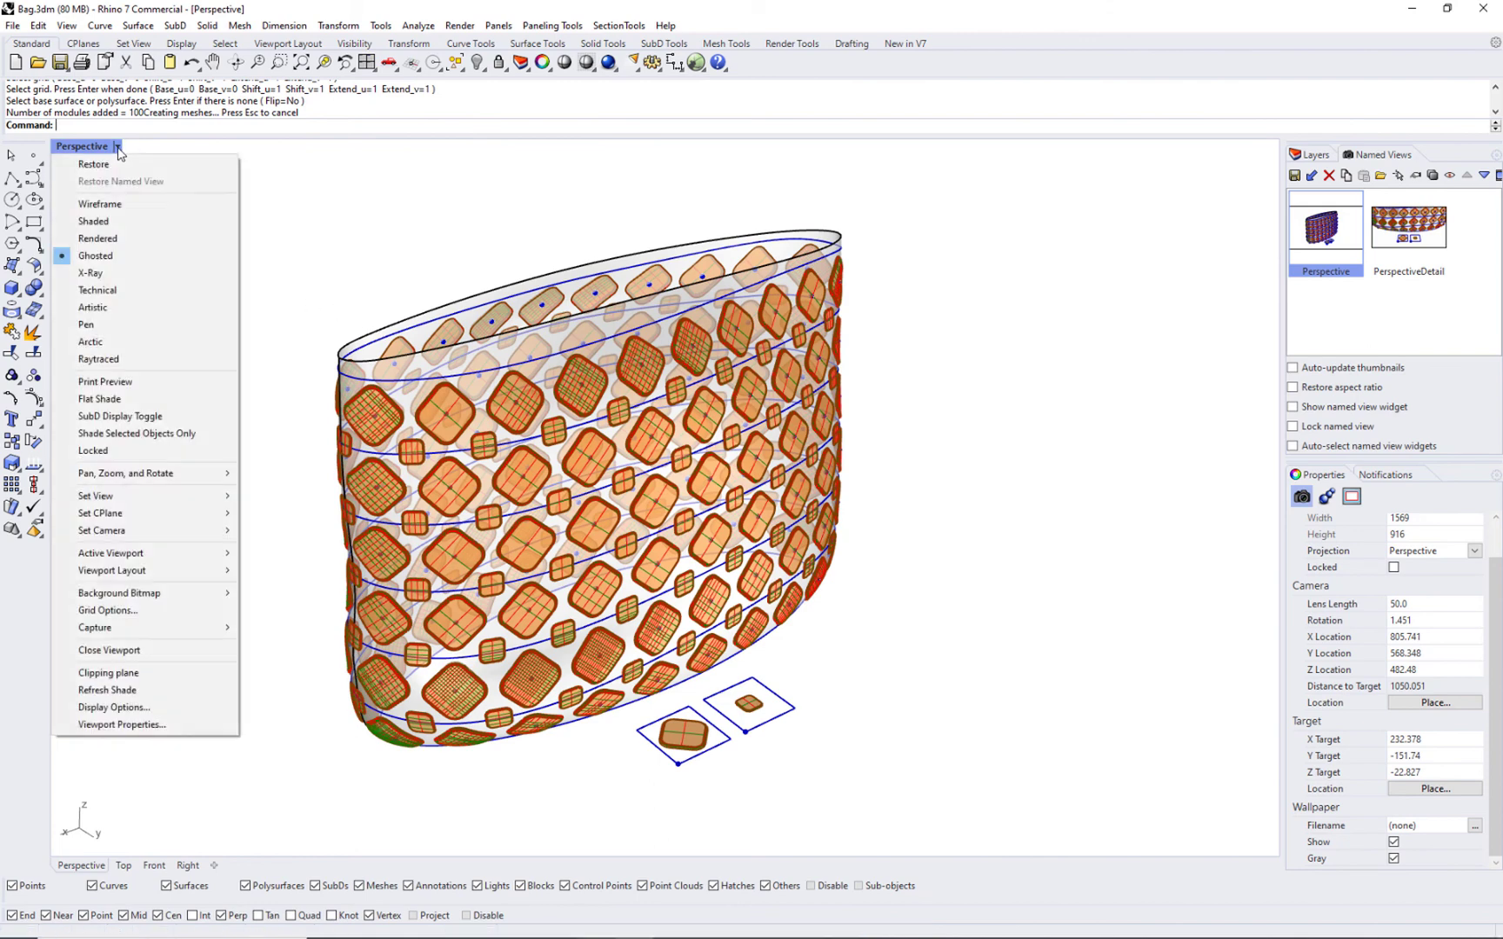
click(98, 241)
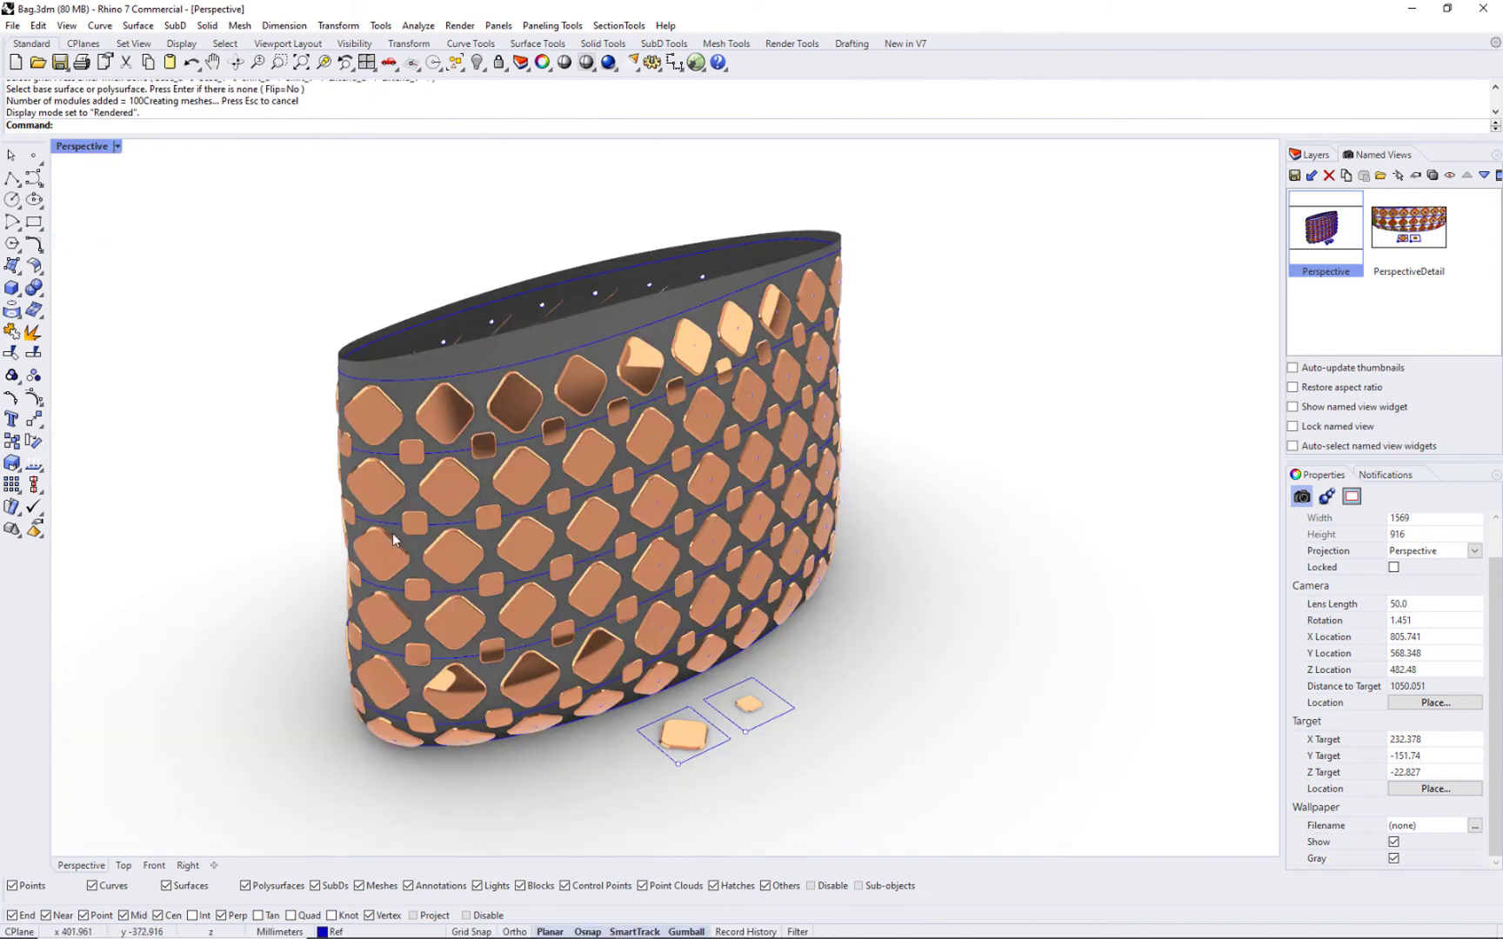
click(966, 688)
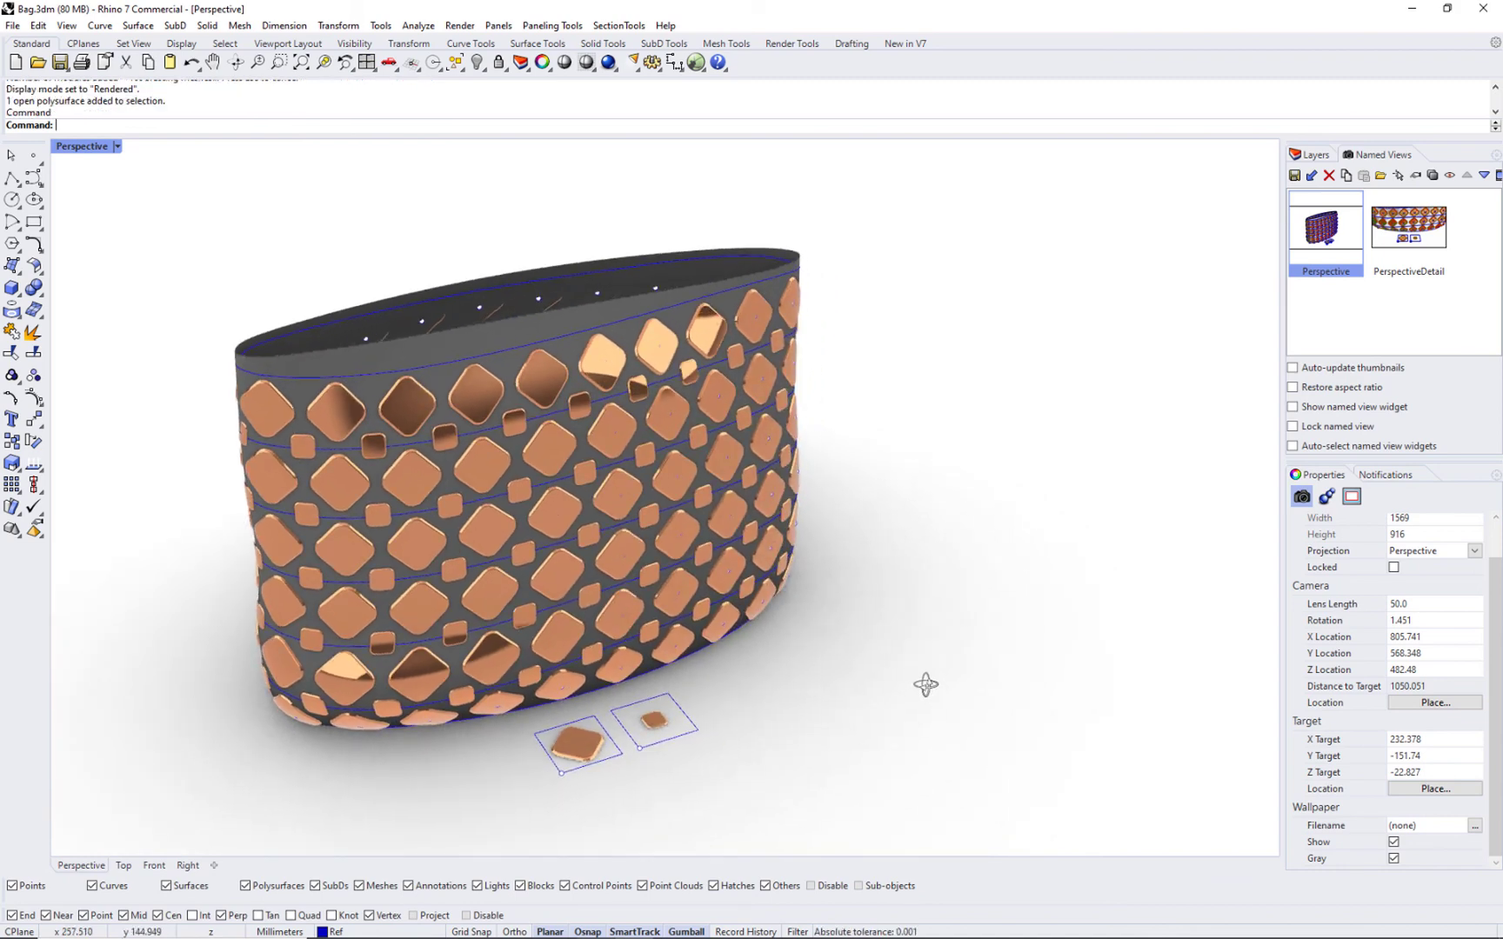